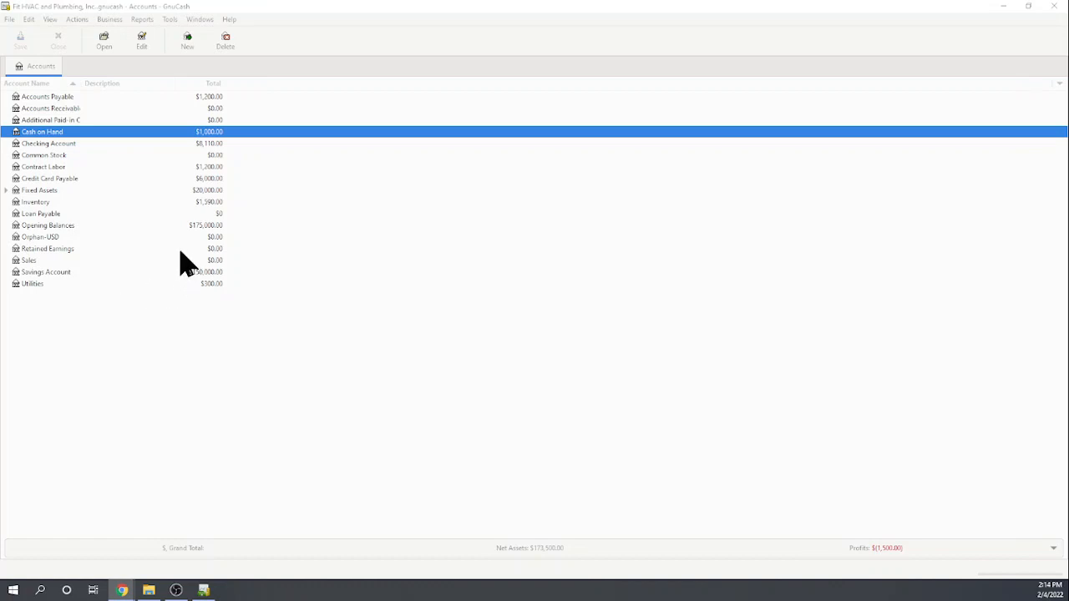
click(77, 20)
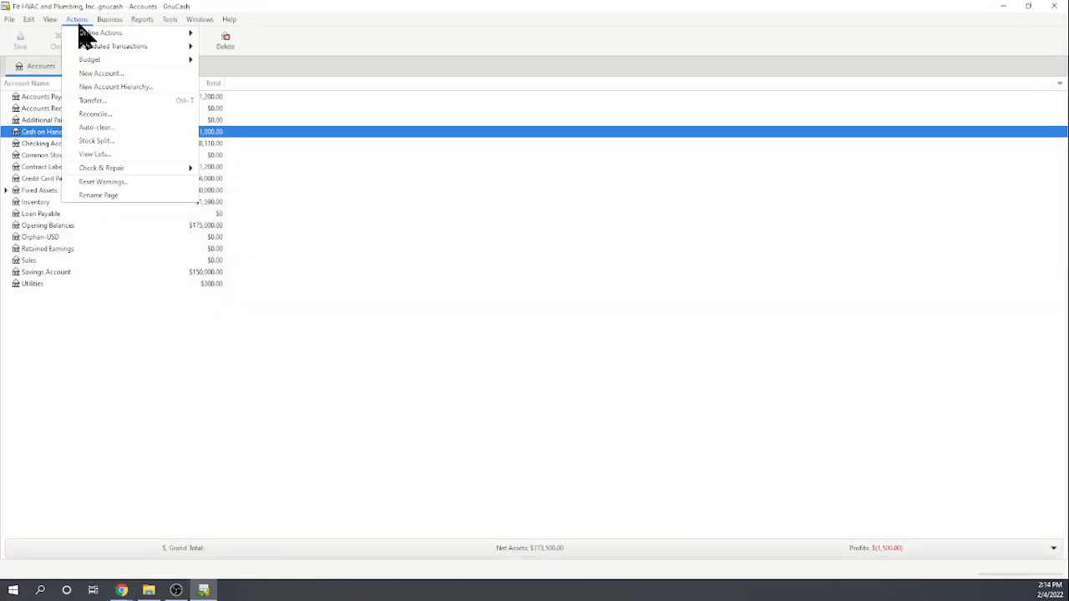
click(110, 22)
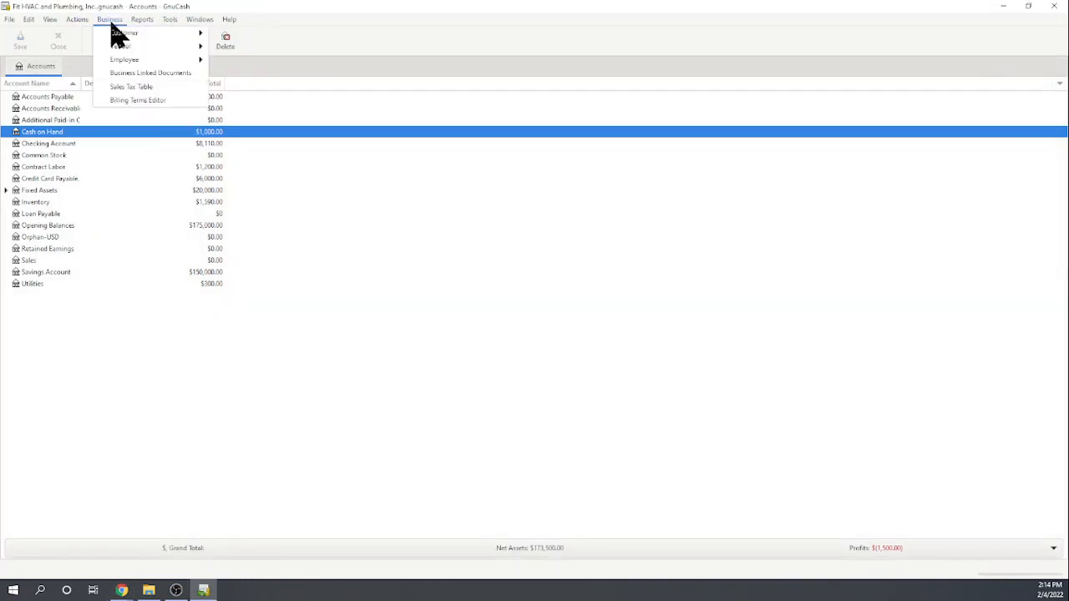
click(128, 87)
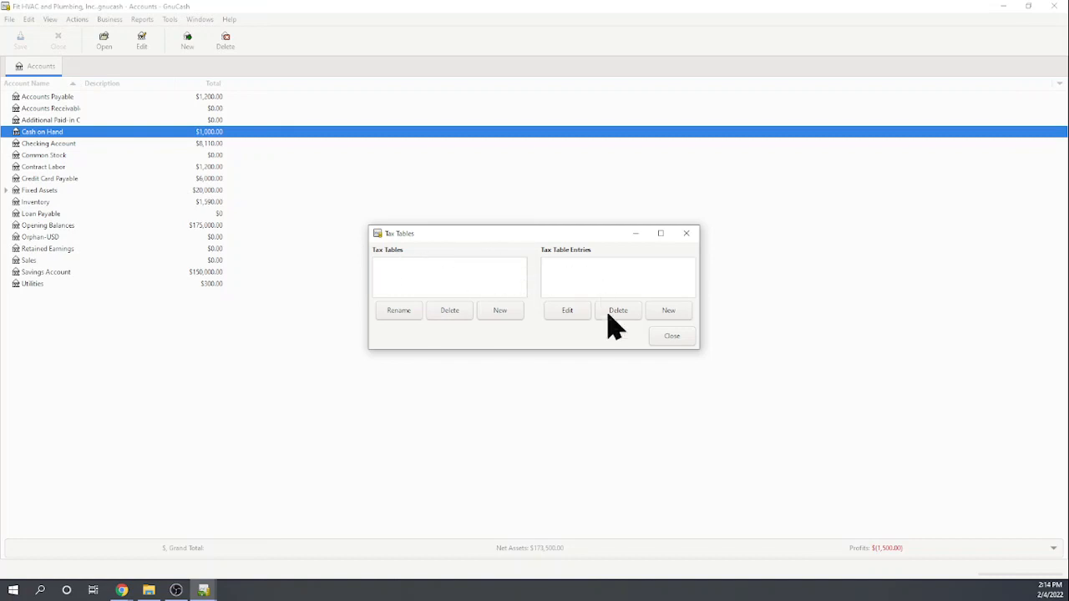
click(501, 312)
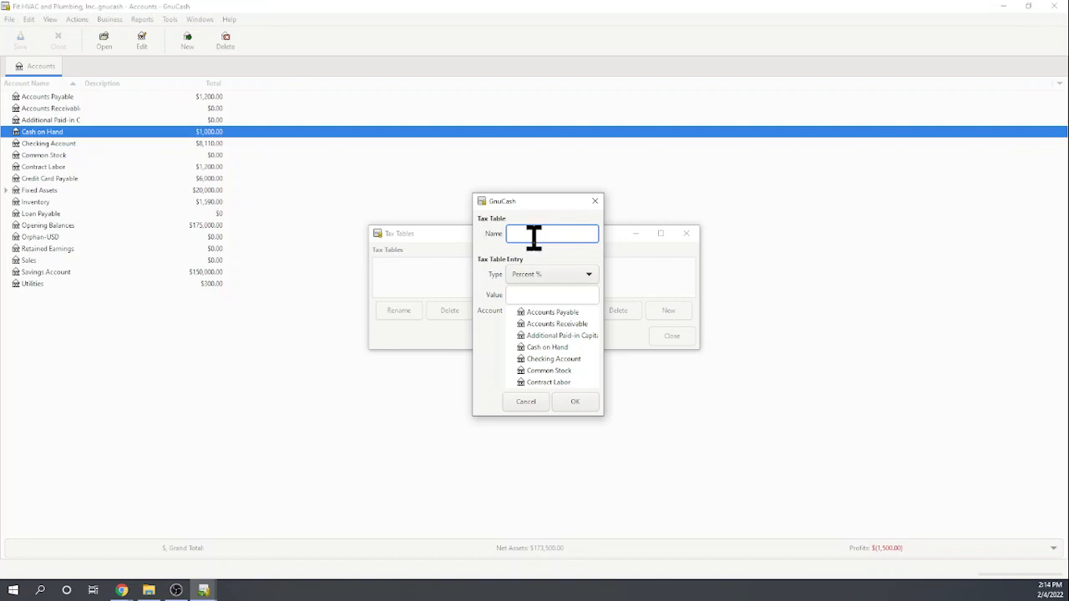
text(New York State)
click(526, 294)
text(6)
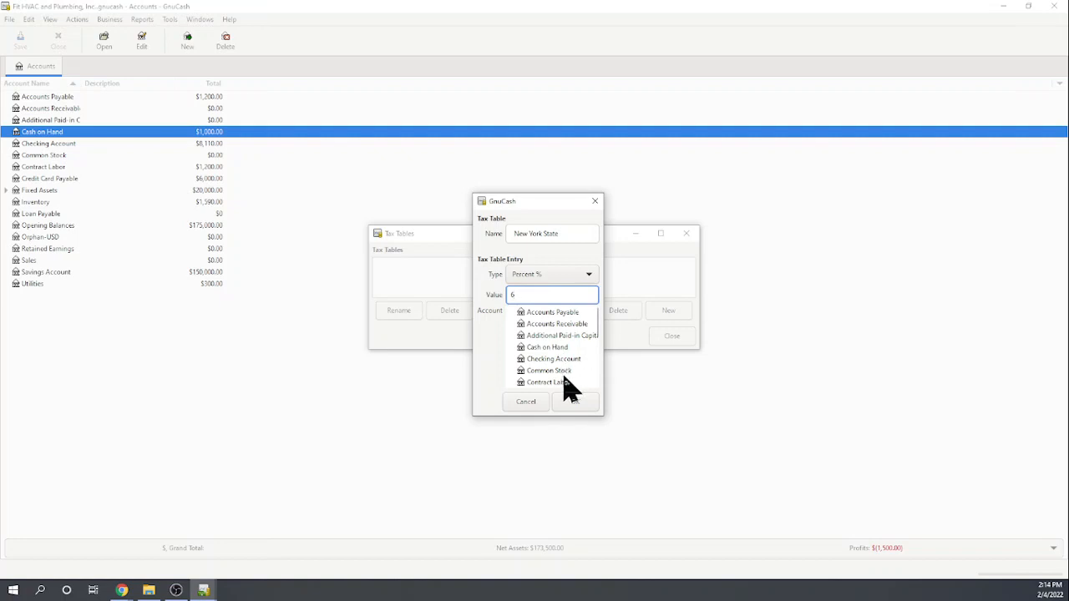
scroll(551, 350, down, 4)
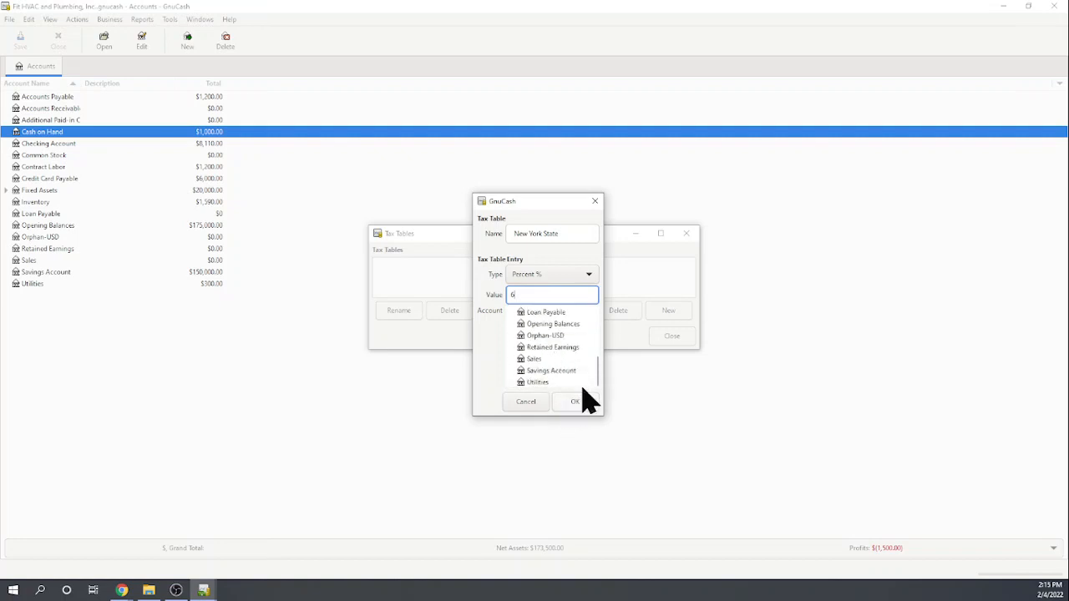
scroll(564, 382, up, 4)
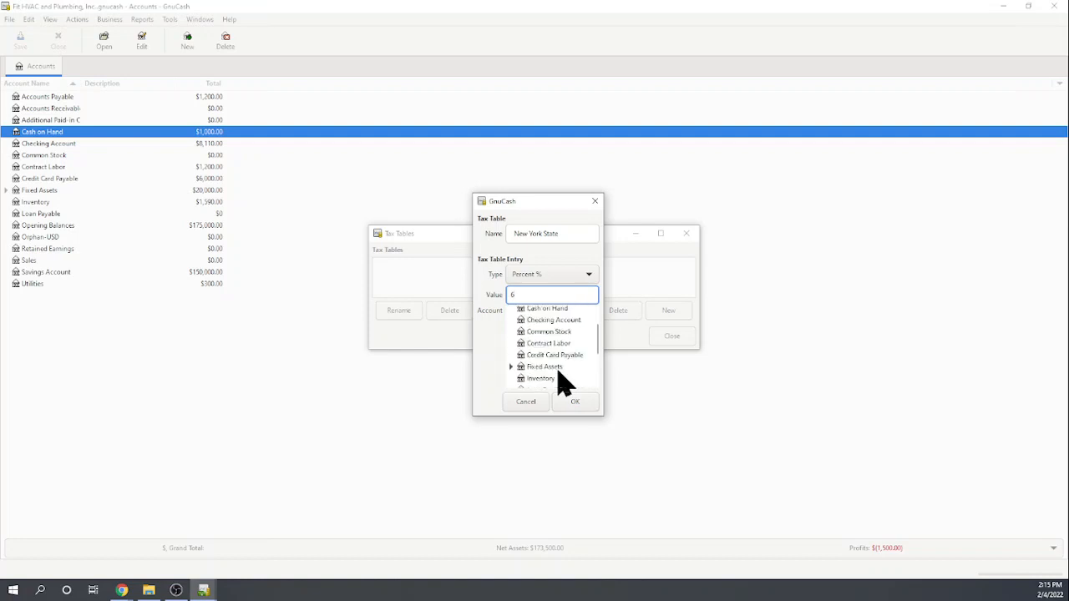
scroll(563, 382, down, 1)
scroll(564, 382, down, 3)
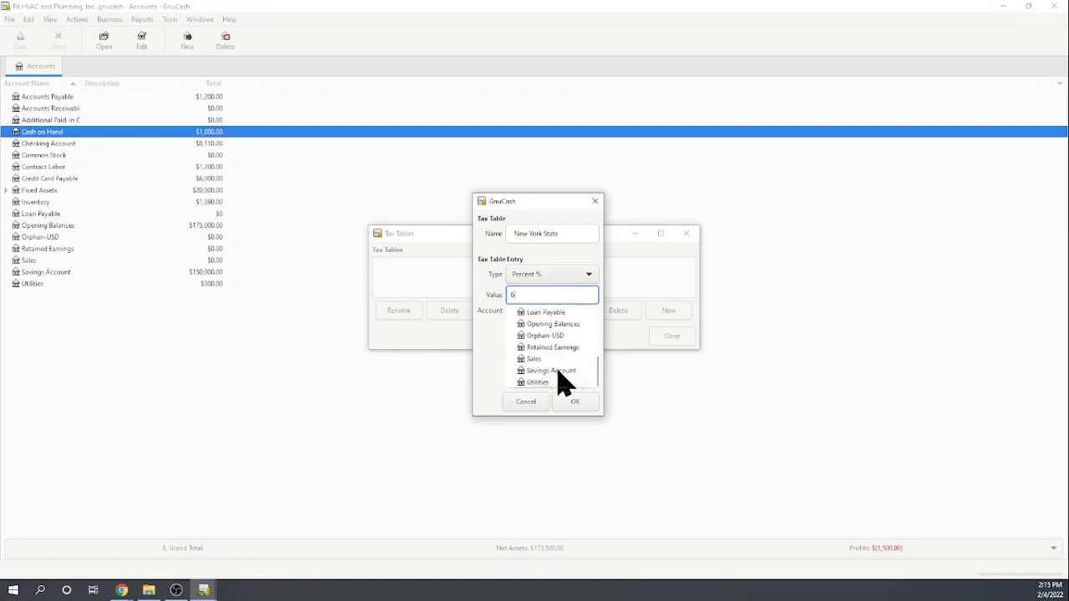
click(526, 404)
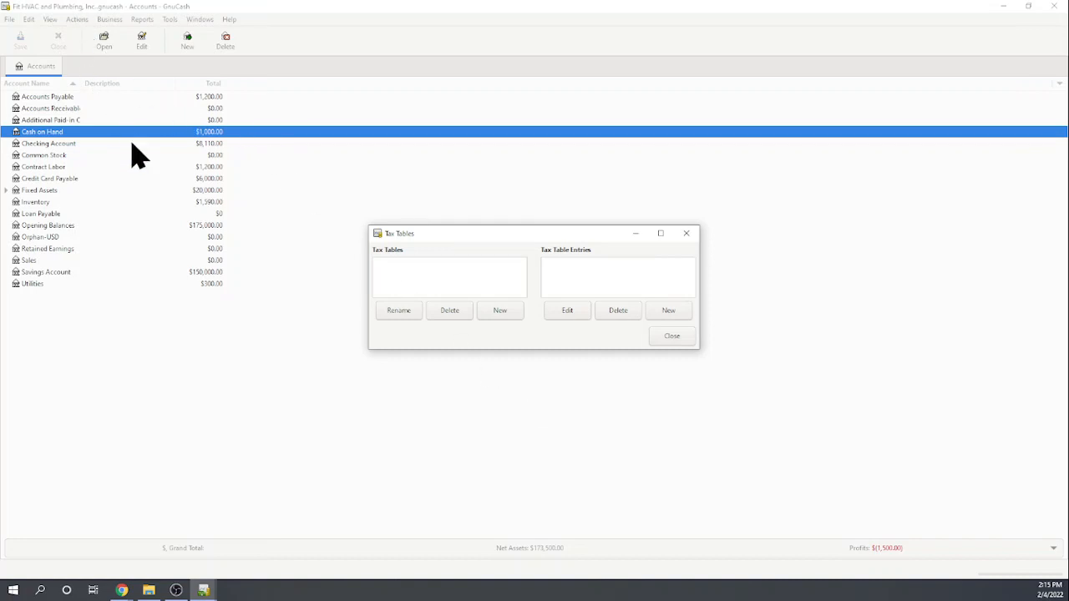
click(31, 62)
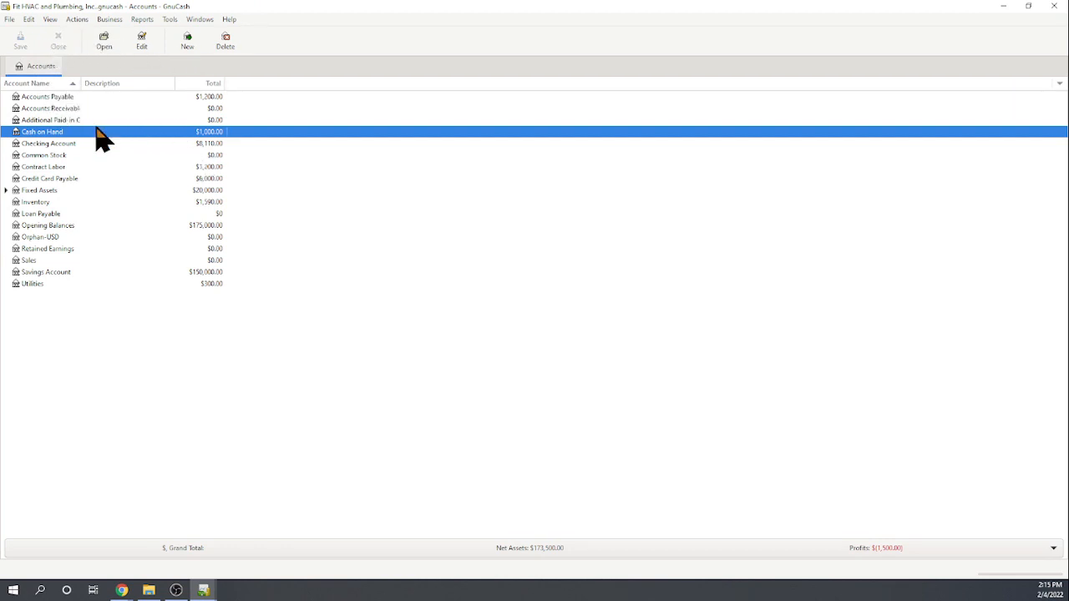
- Create a top-level account named Sales Tax Payable with the account type Liability
click(192, 46)
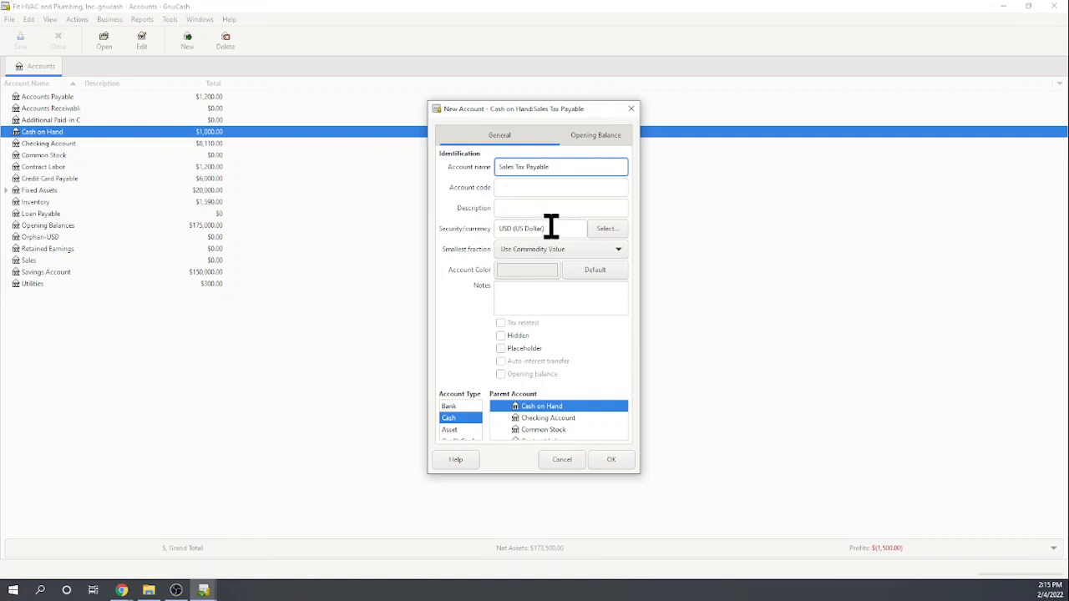
scroll(470, 430, down, 1)
scroll(466, 422, down, 2)
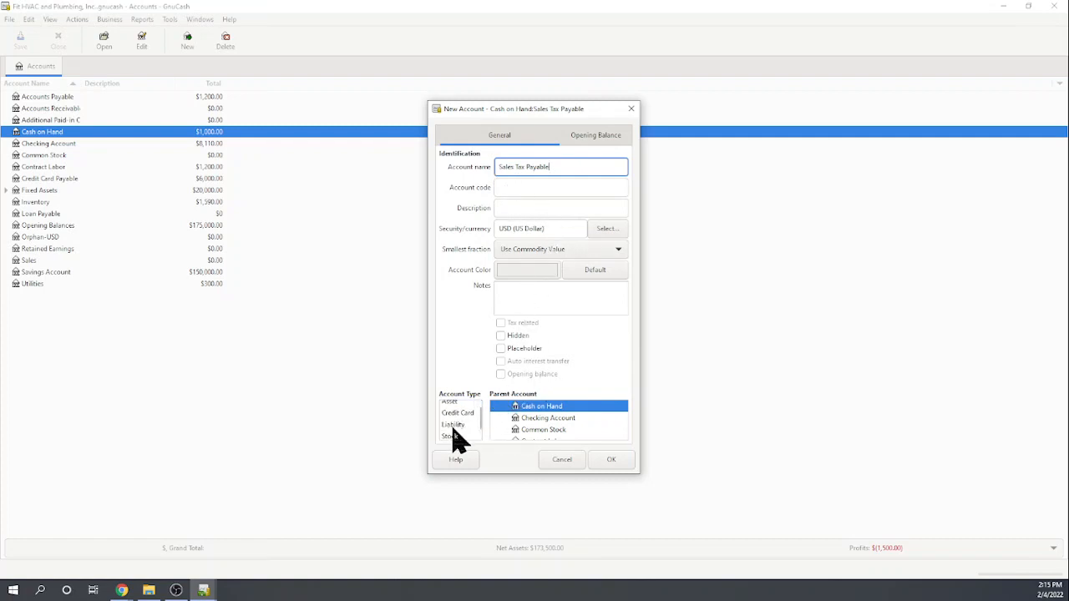
click(453, 425)
scroll(534, 430, up, 4)
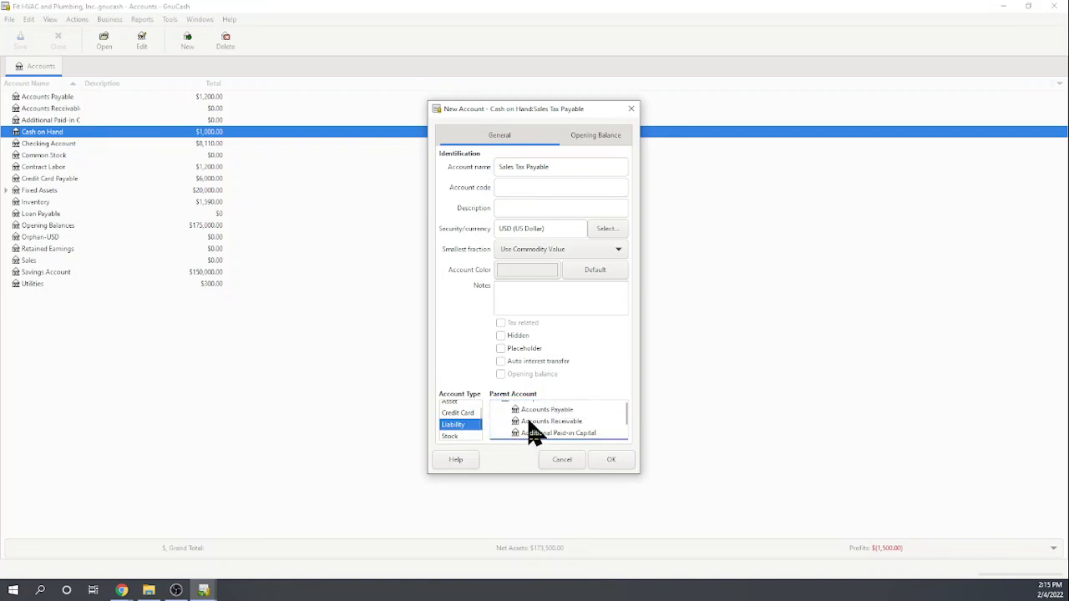
click(530, 407)
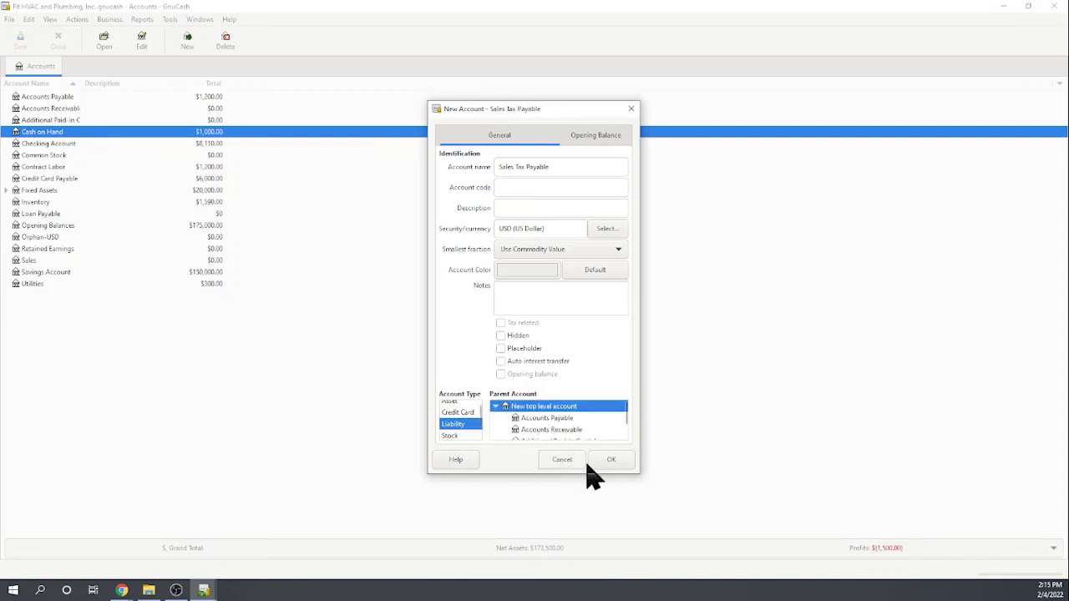
click(615, 461)
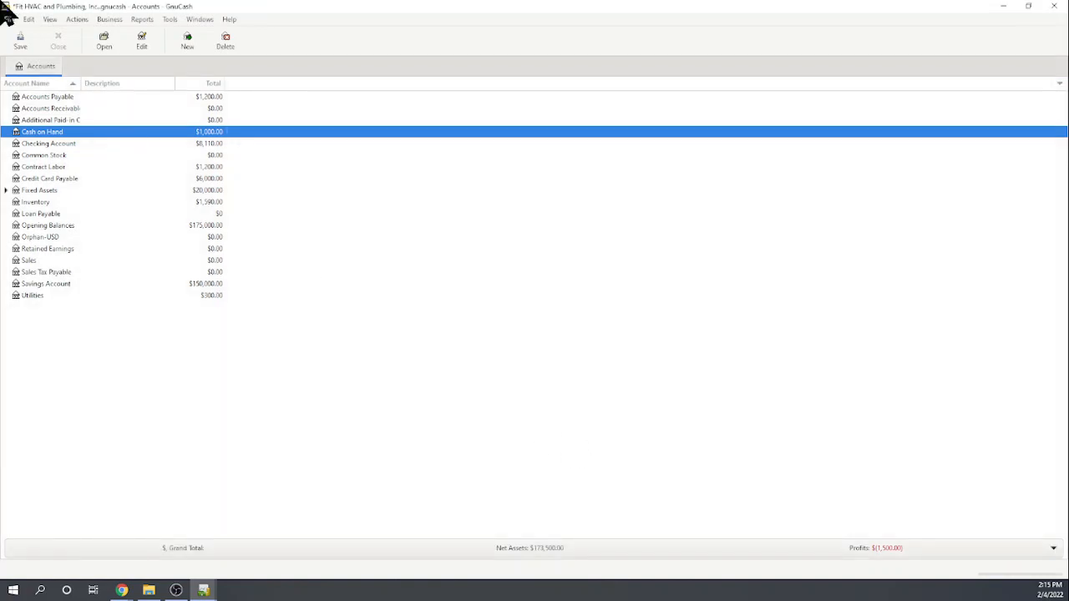
- Add a sales tax table named New York State with a 6 percent entry assigned to the Sales Tax Payable account
click(105, 21)
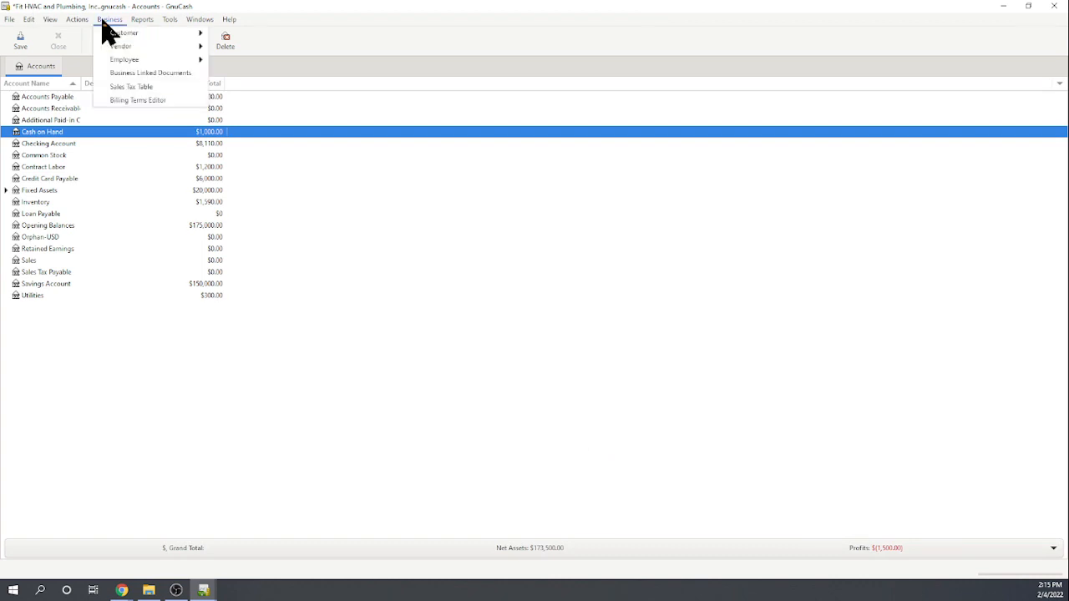
click(133, 86)
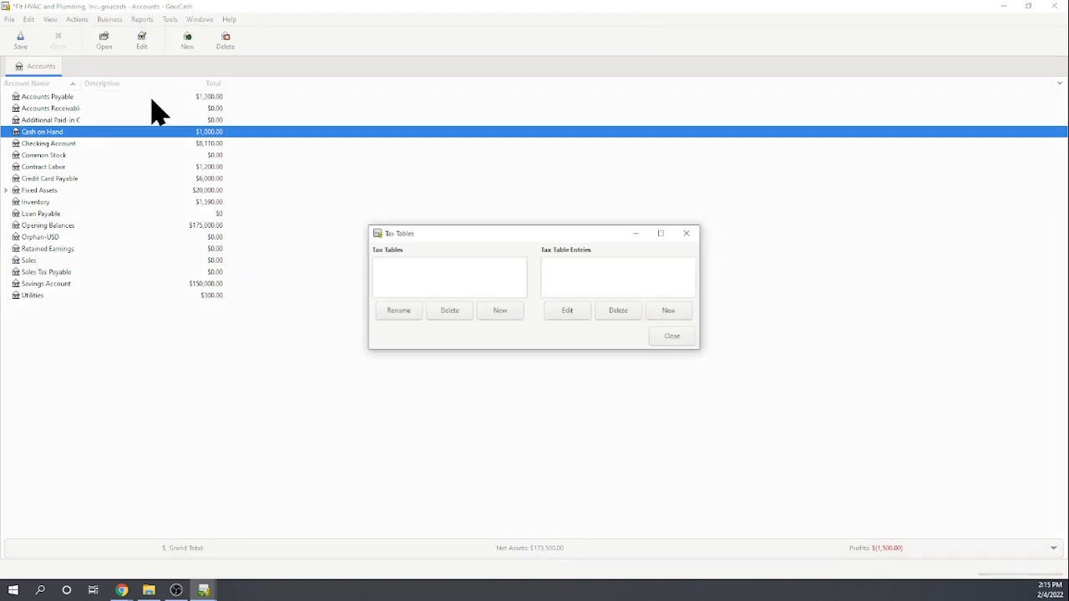
click(500, 314)
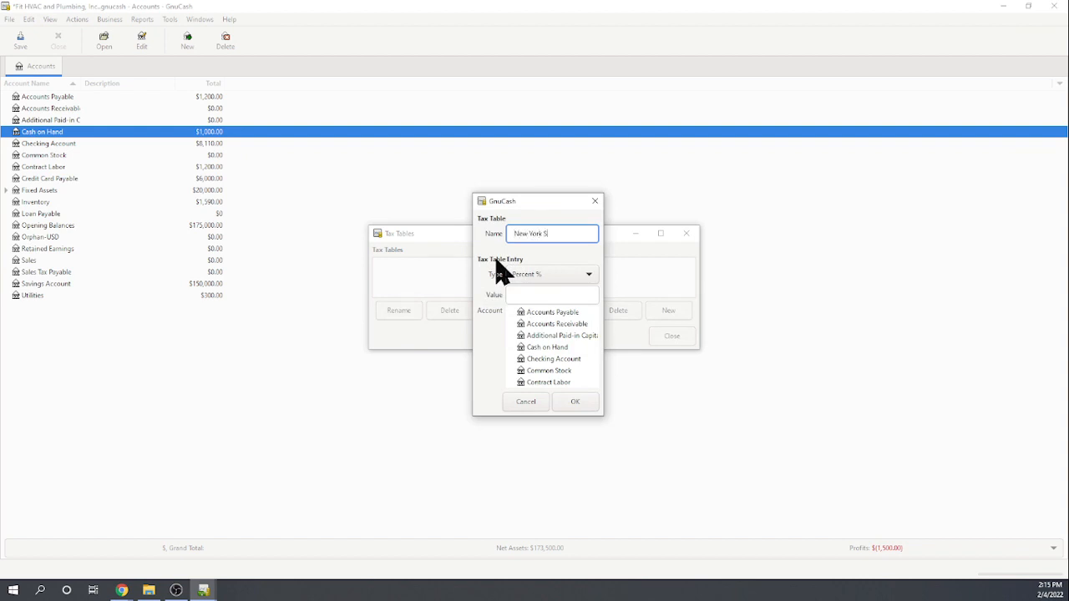
click(549, 298)
text(6)
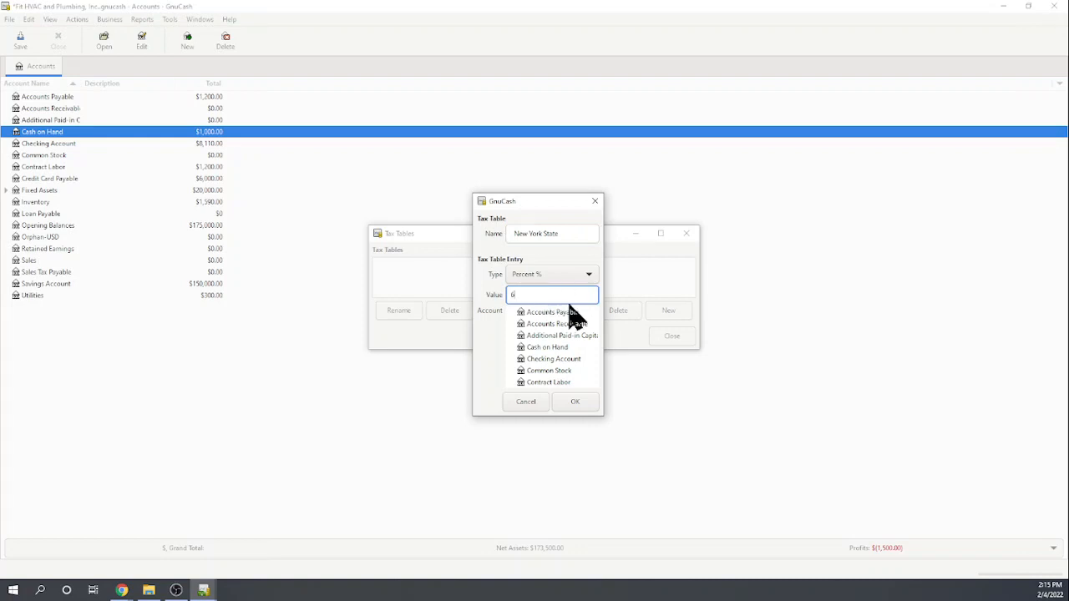
scroll(568, 325, down, 3)
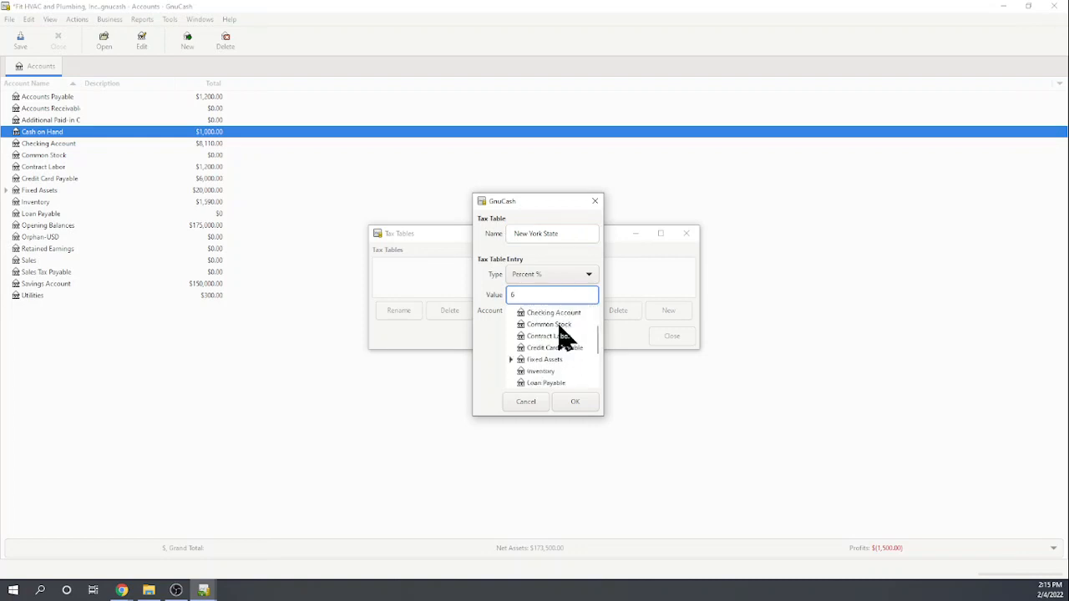
scroll(576, 363, down, 4)
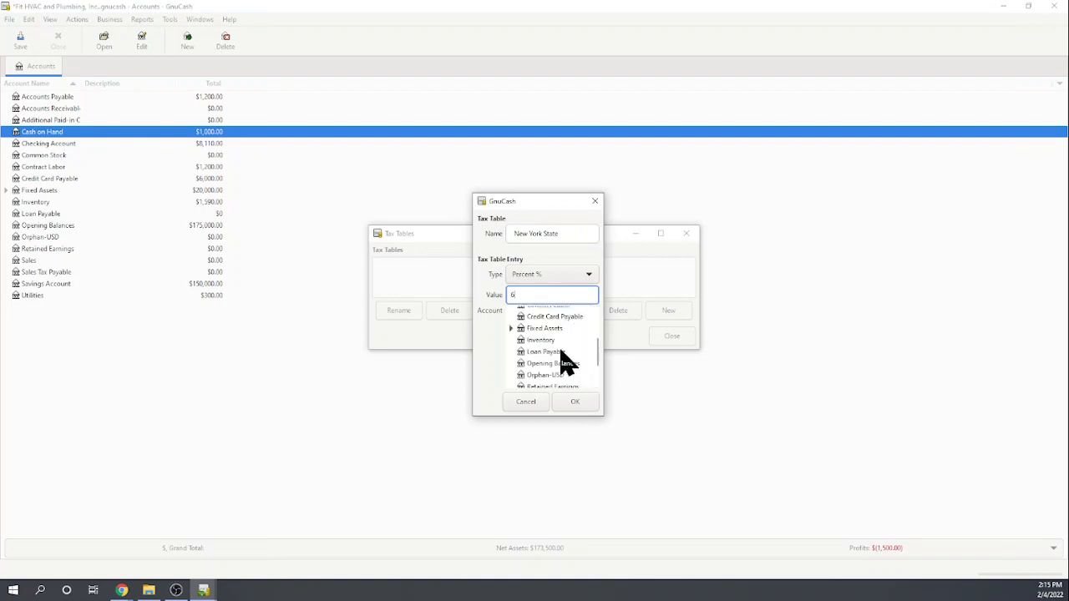
click(555, 367)
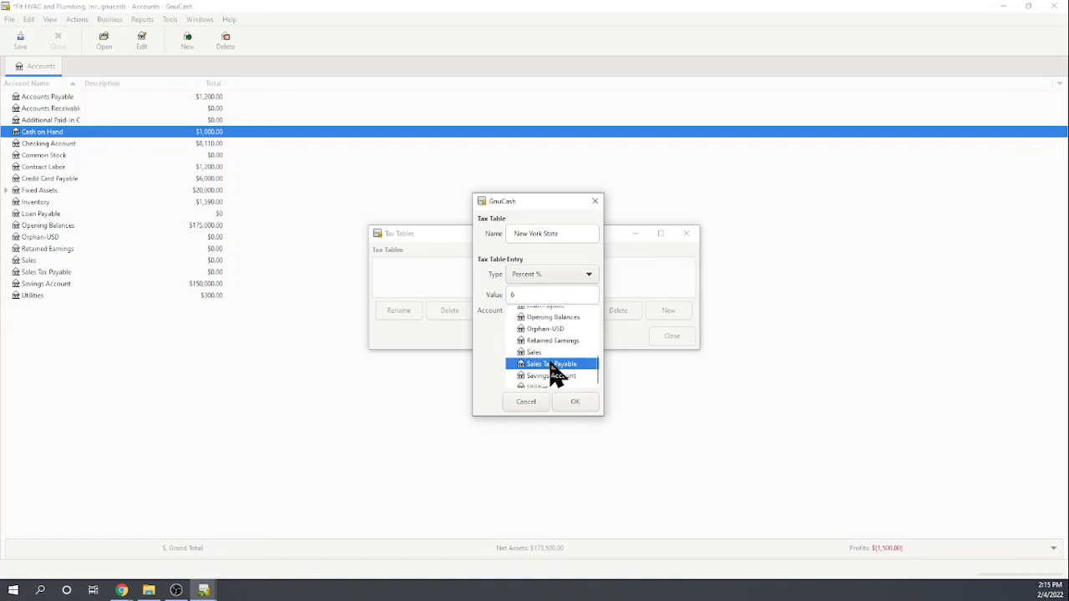
click(577, 402)
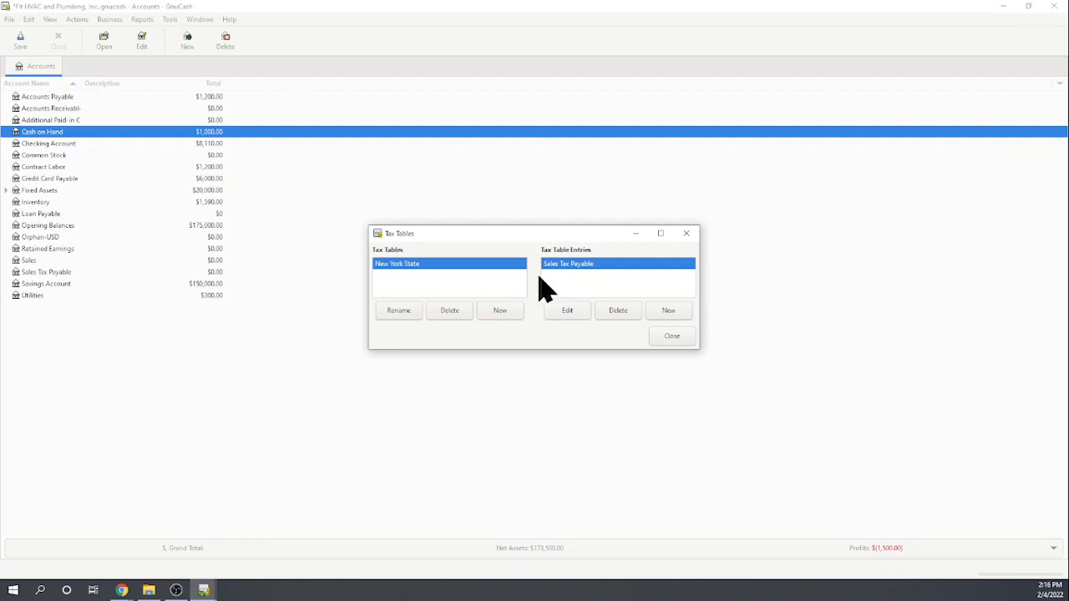
click(673, 337)
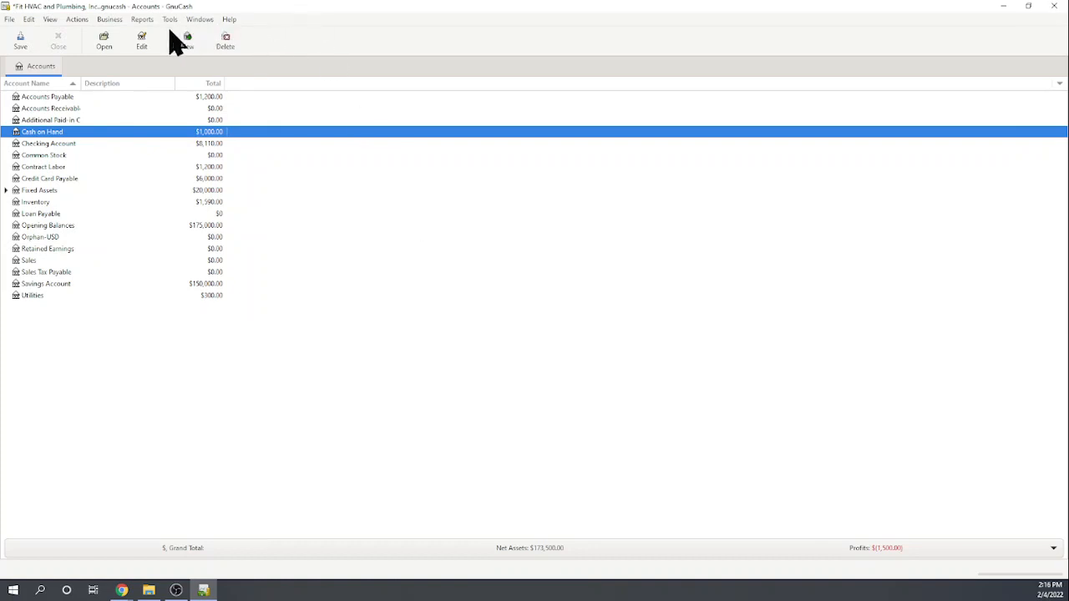
- Choose Printable Invoice as the invoice report for printing in the business preferences
click(30, 20)
click(50, 181)
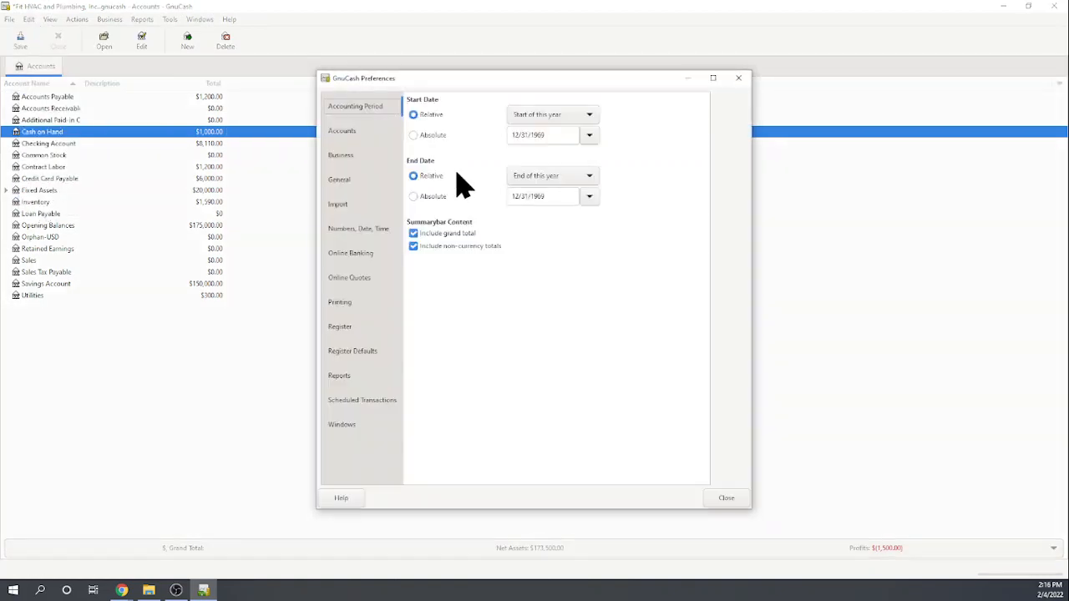
click(342, 158)
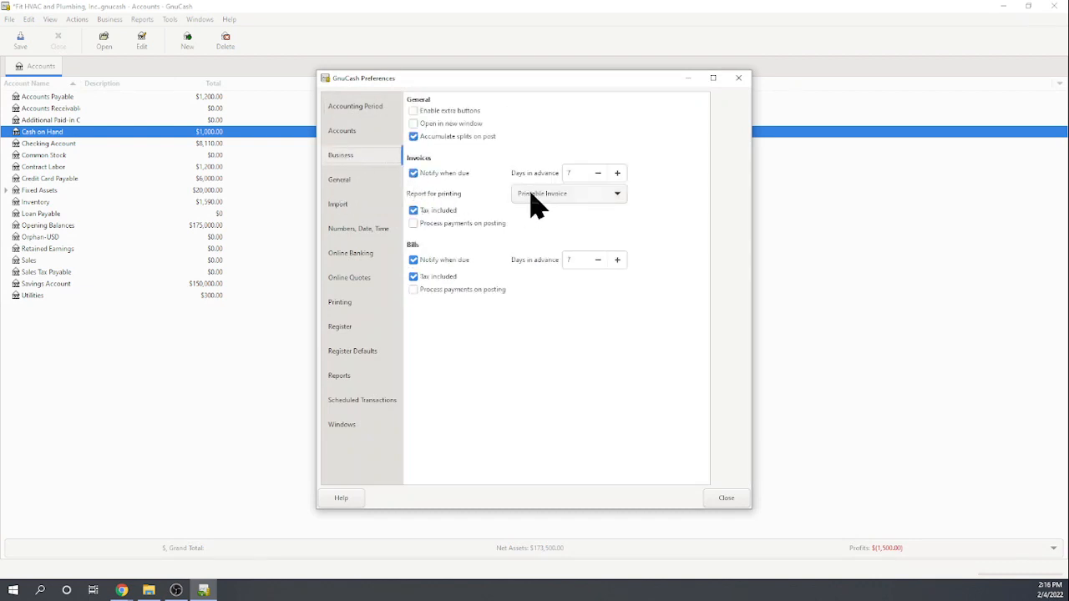
click(618, 194)
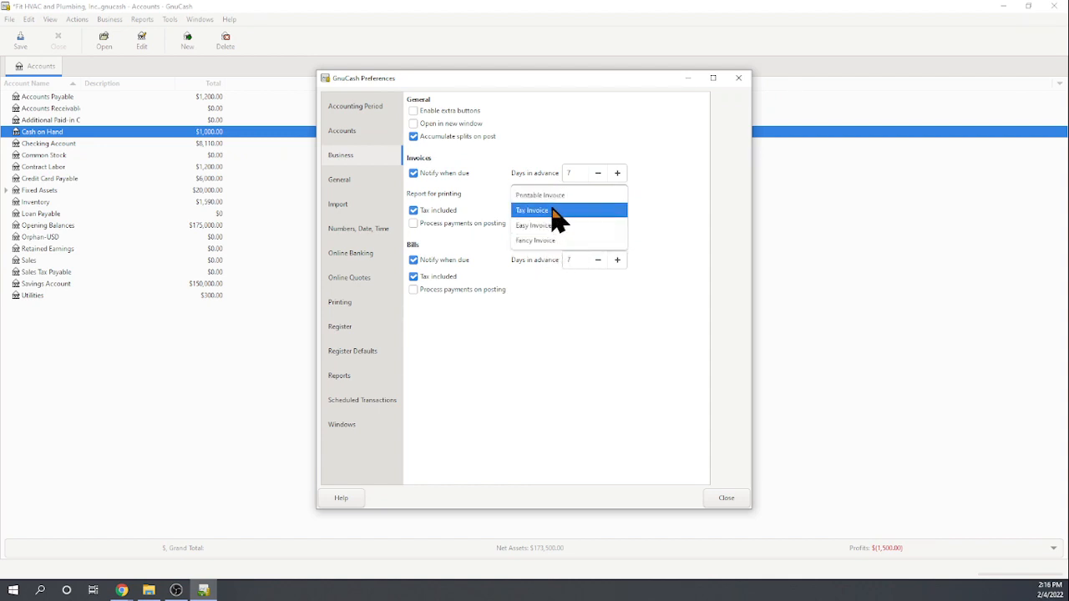
click(537, 197)
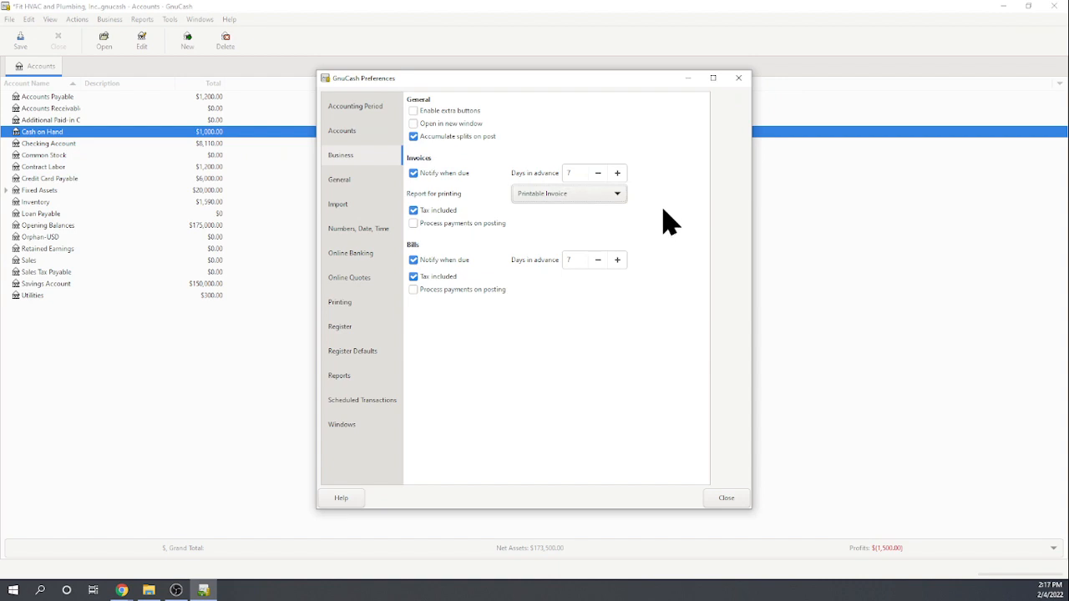
click(732, 501)
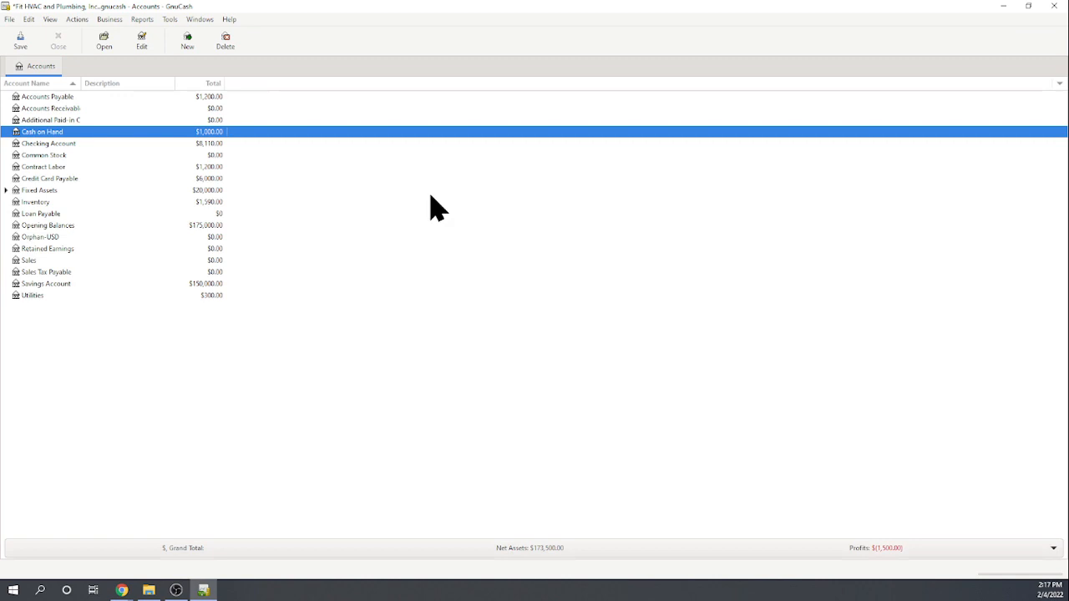
- View the list of HTML style sheets available for reports and invoices
click(29, 19)
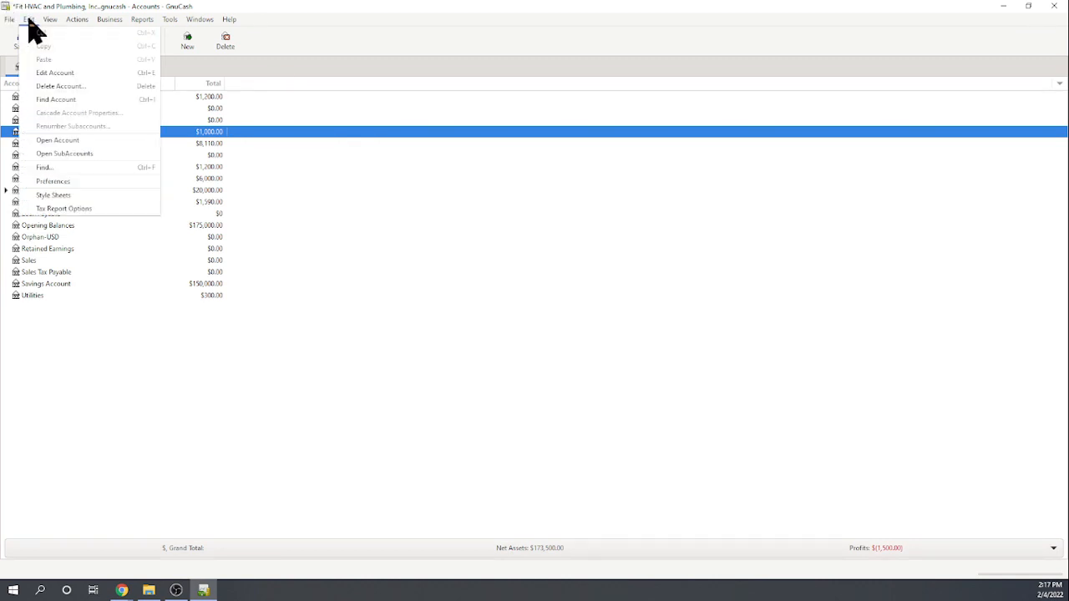
click(58, 197)
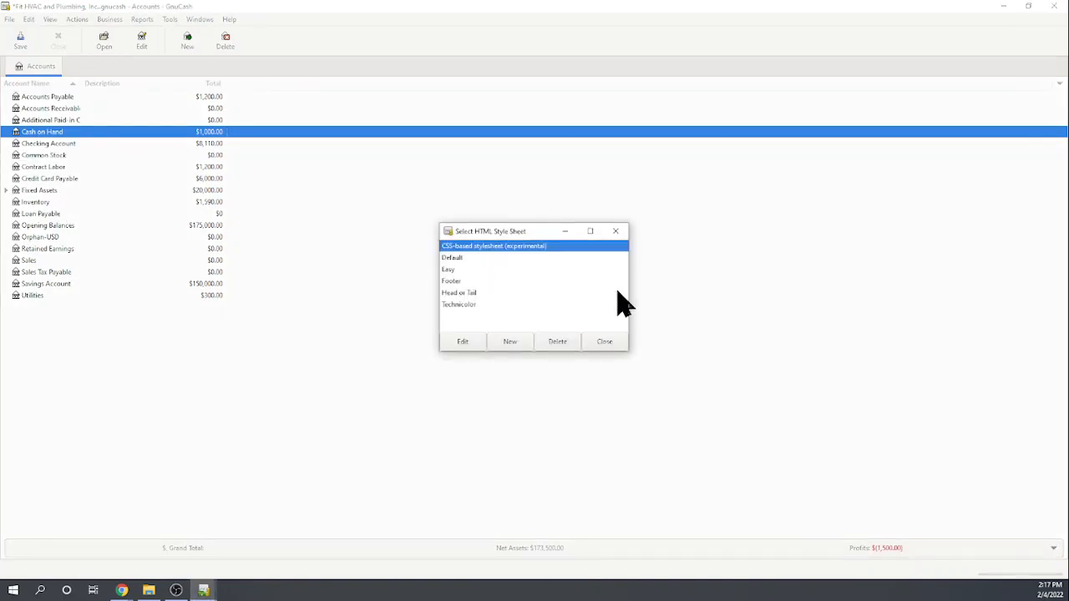
click(606, 344)
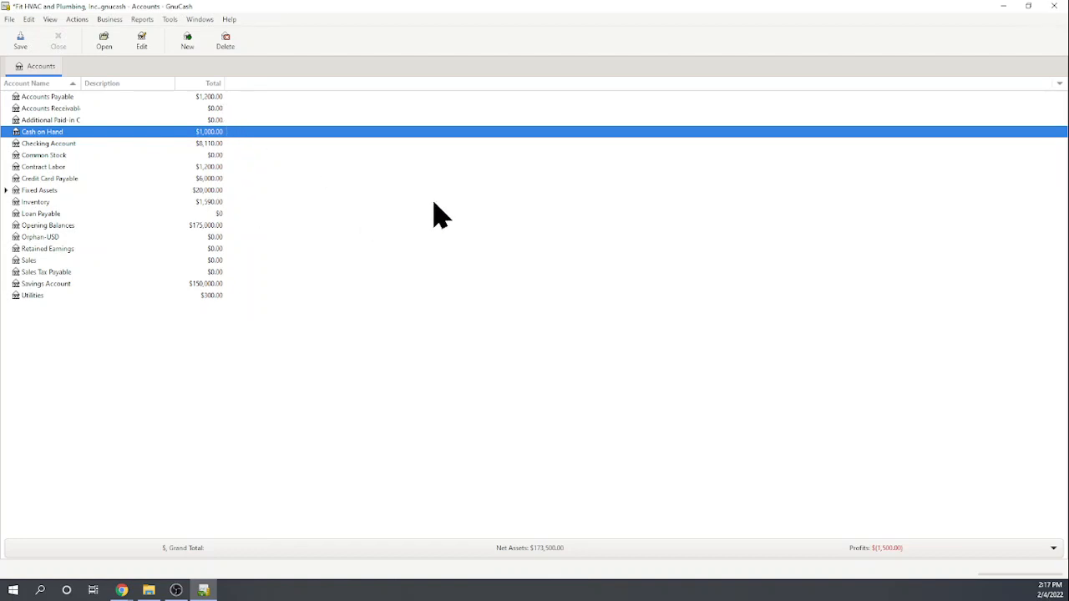
- Create a new invoice for the customer Family Bowling with the invoice ID 1000, keeping the Net 30 terms
click(107, 20)
mouse_move(121, 34)
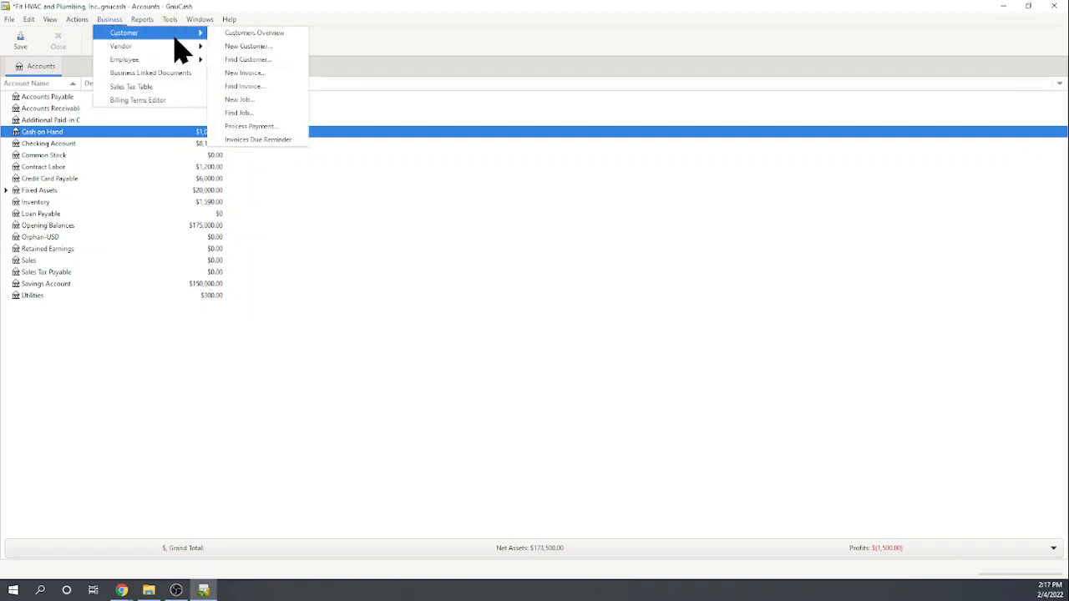
click(256, 35)
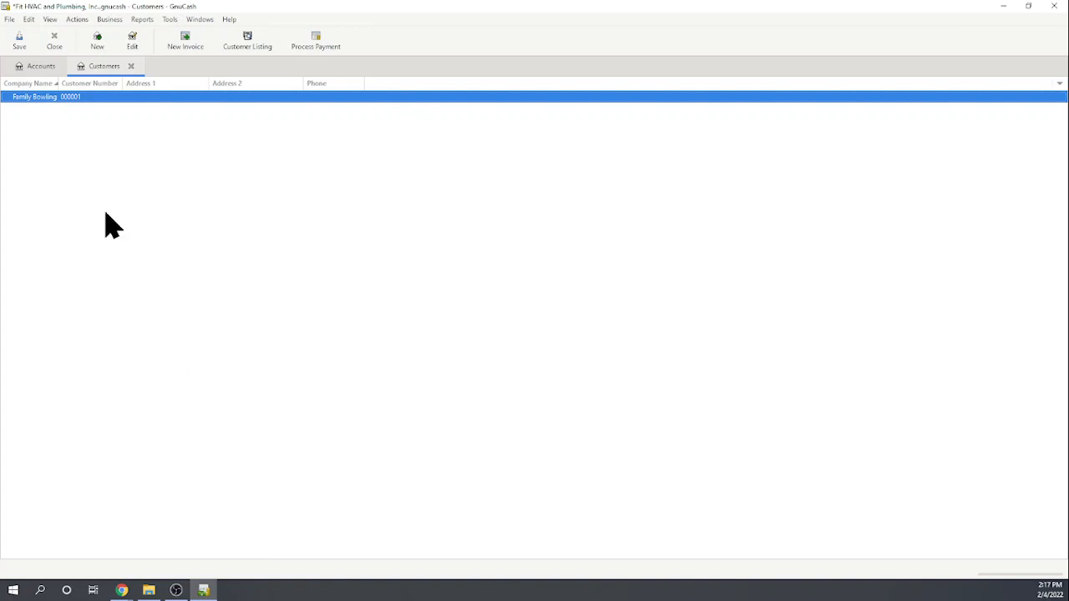
click(187, 41)
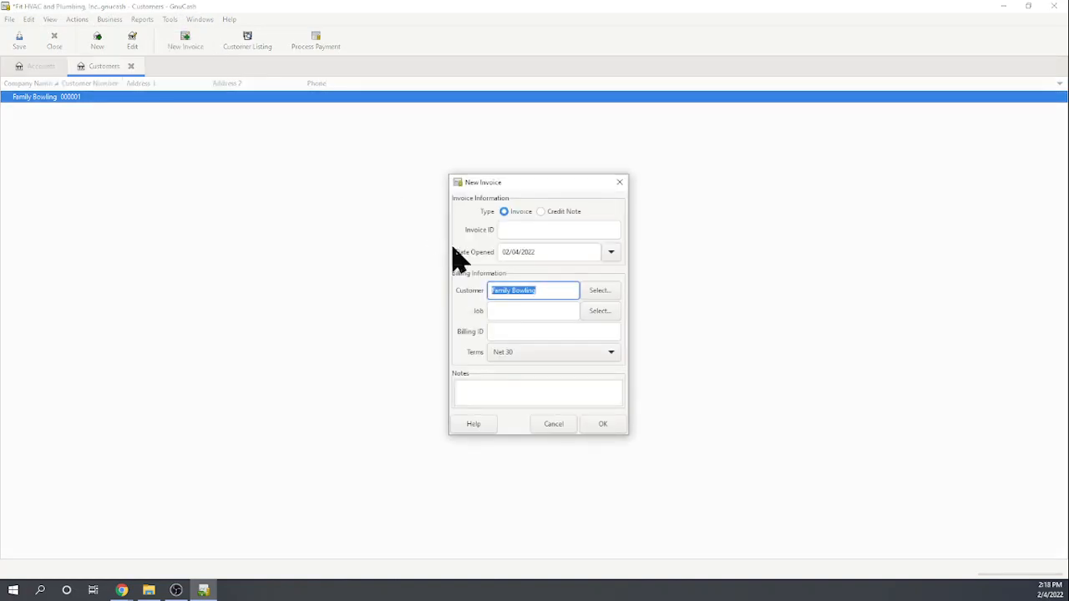
click(522, 230)
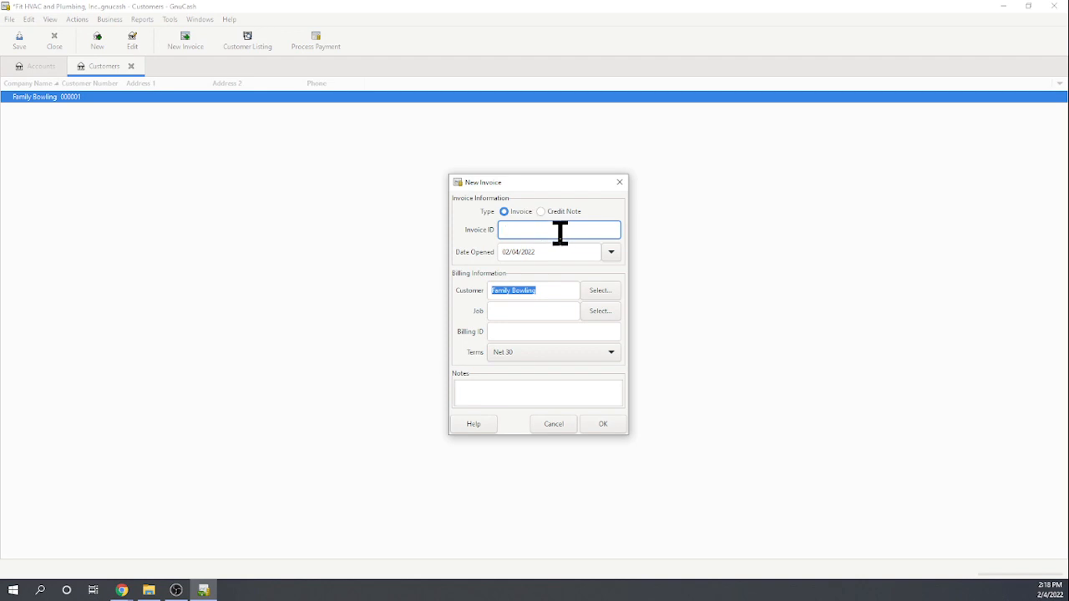
text(1000)
click(540, 311)
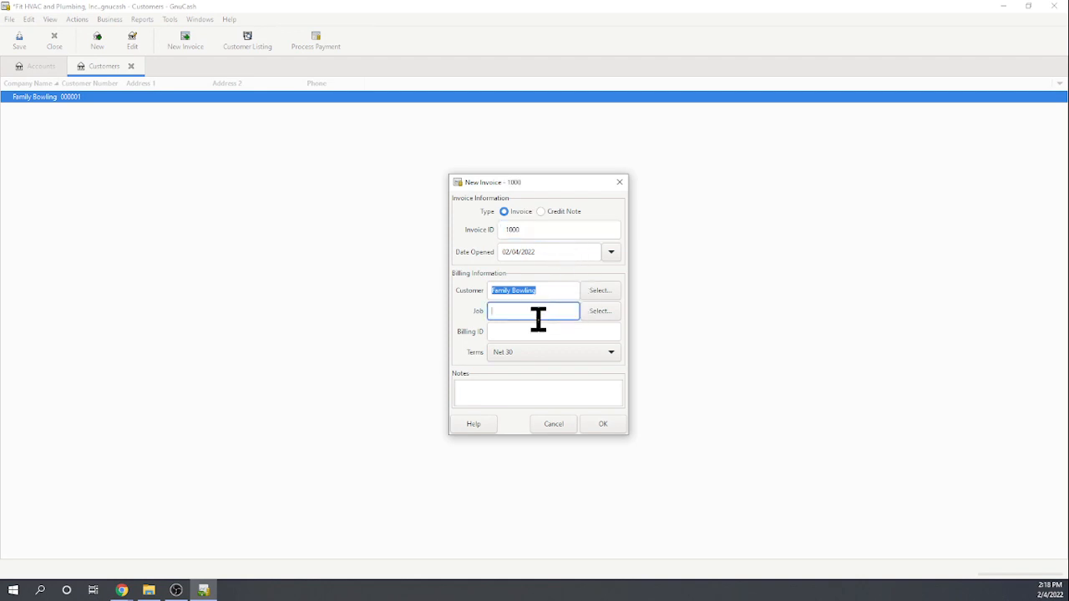
click(534, 333)
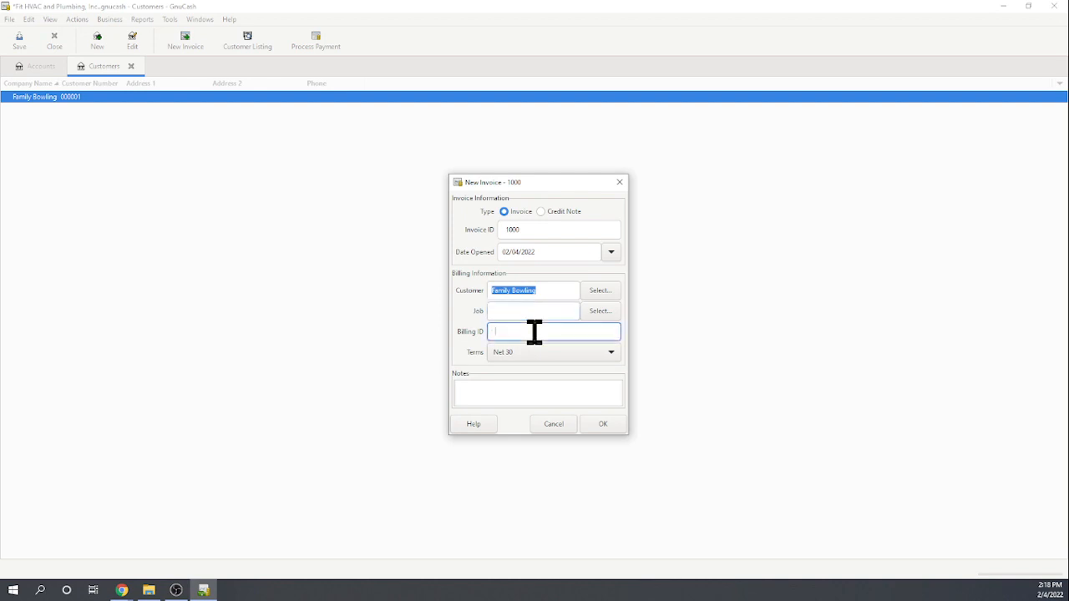
click(530, 389)
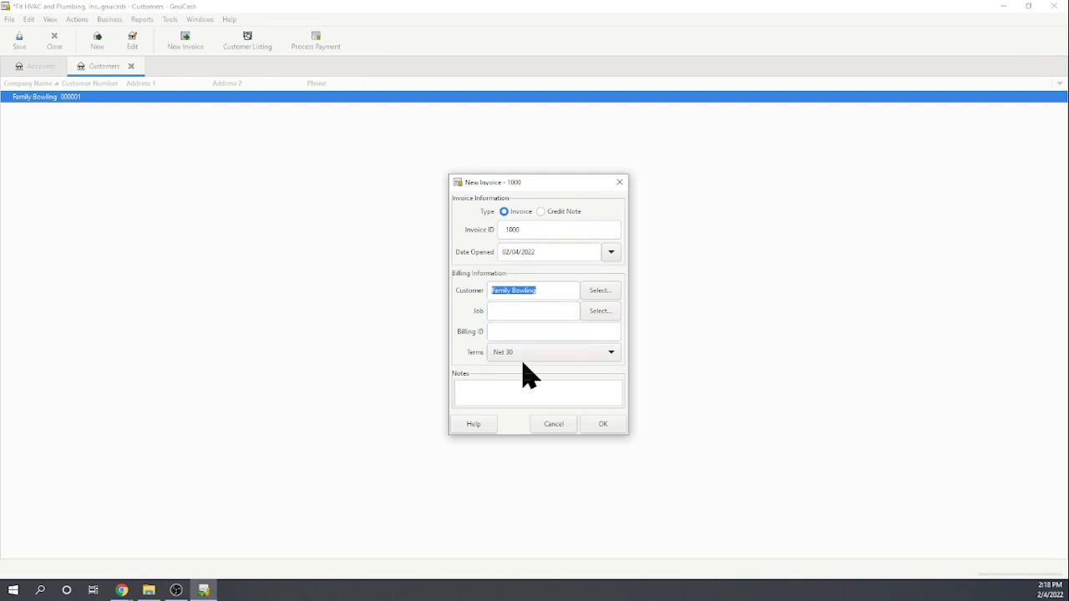
click(604, 426)
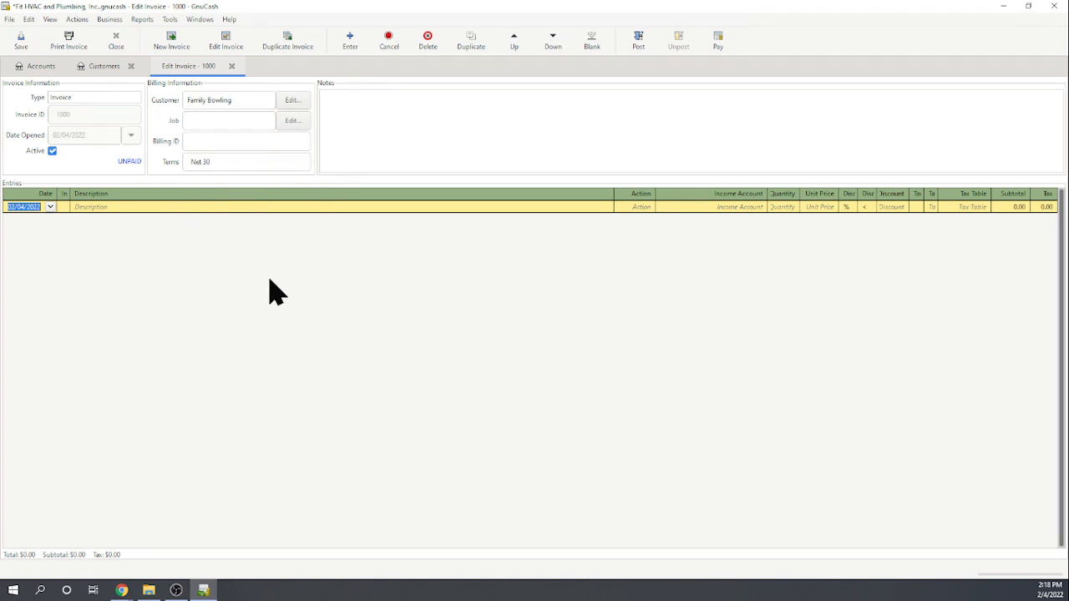
- Enter a Contract Labor line on the invoice with the income account Sales, quantity 40 and unit price 80
key(Tab)
key(Tab)
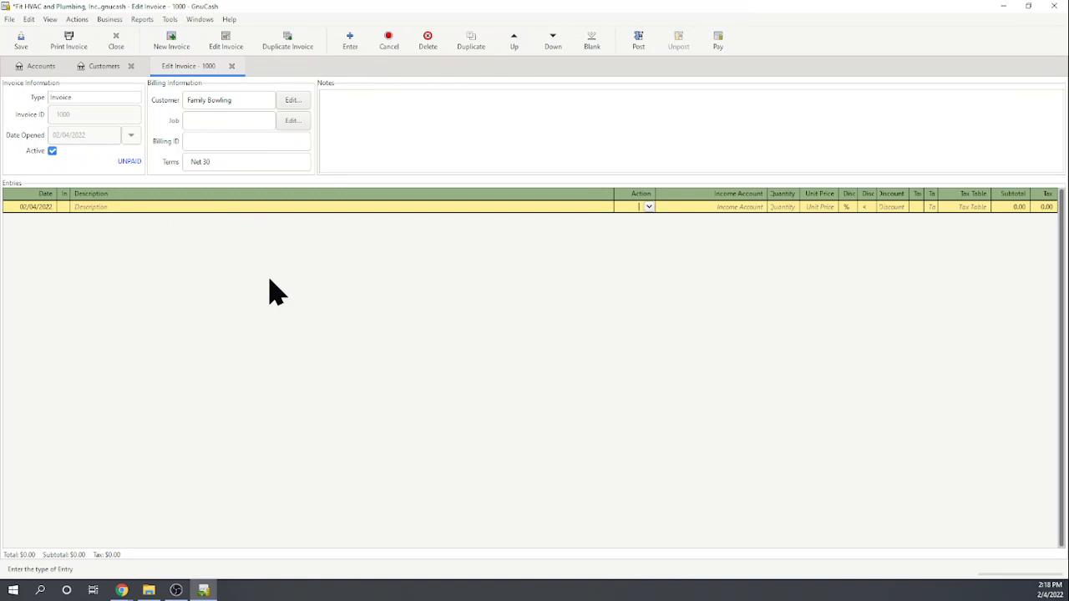
key(shift+Tab)
text(Conn)
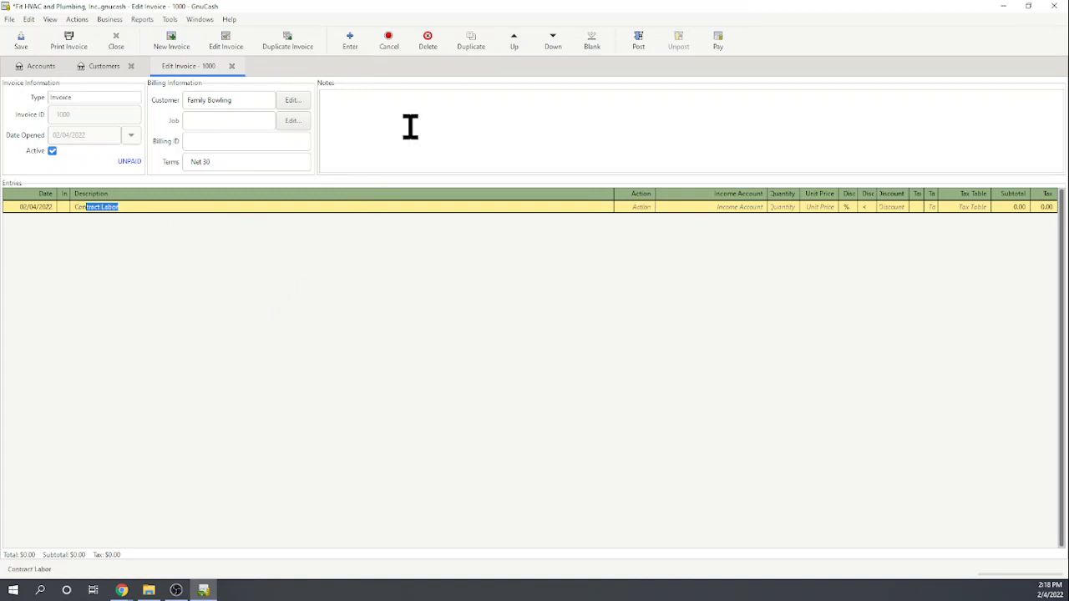
text(ract)
key(Tab)
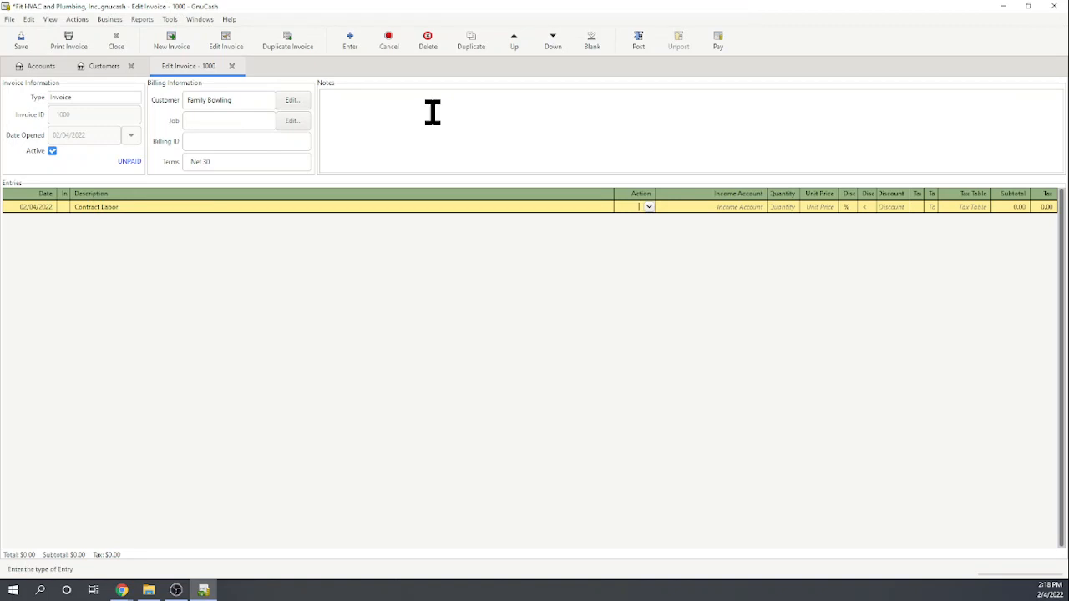
key(Tab)
text(Sa)
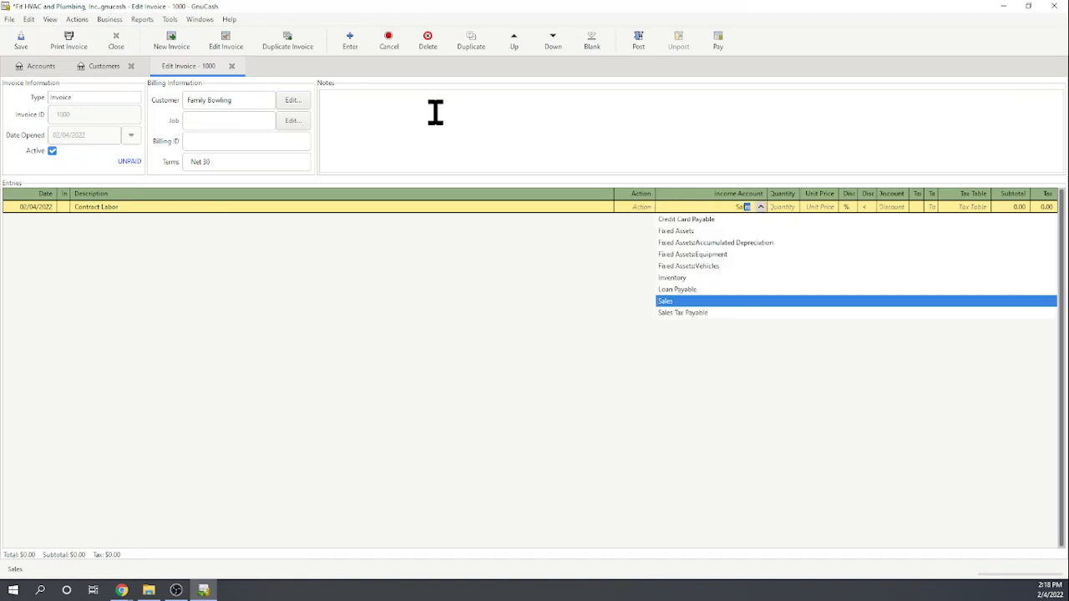
key(Tab)
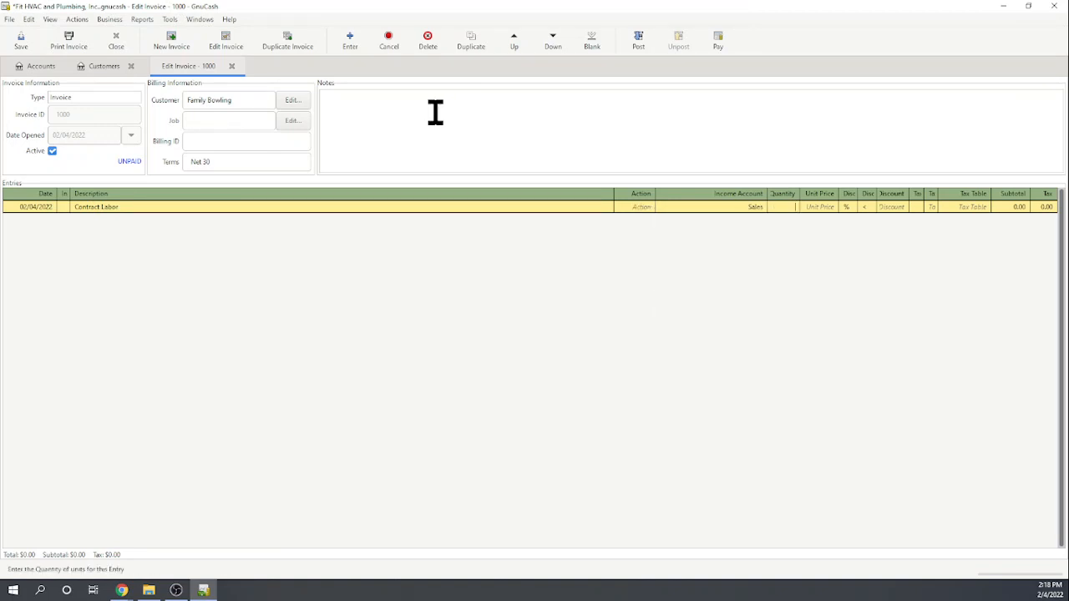
text(40)
key(Tab)
text(80)
key(Tab)
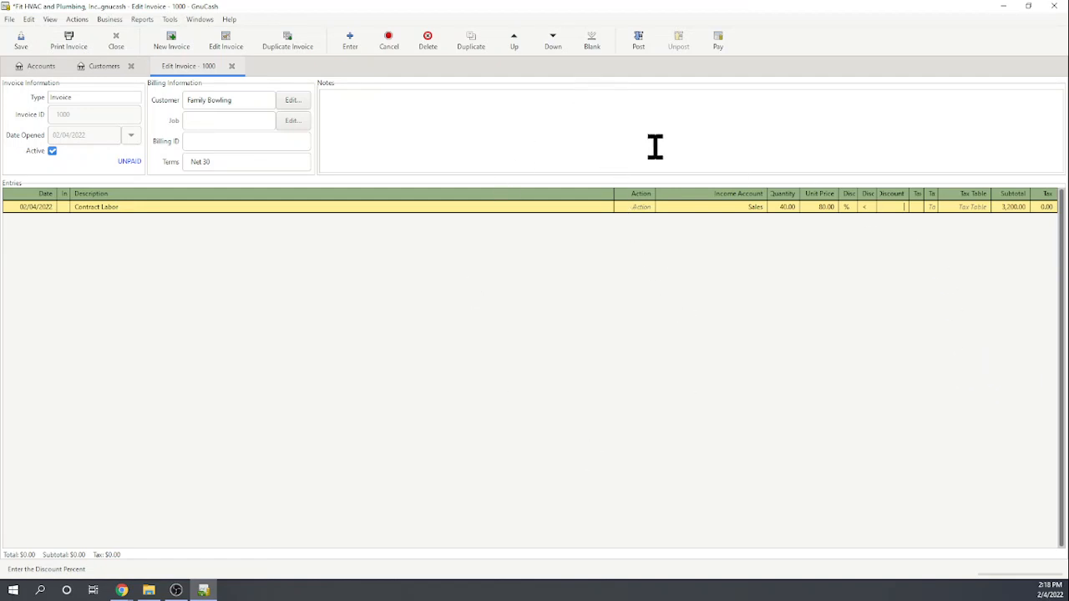
- Save the changed entry and post the invoice to Accounts Receivable with the post date 02/04/2022
click(639, 42)
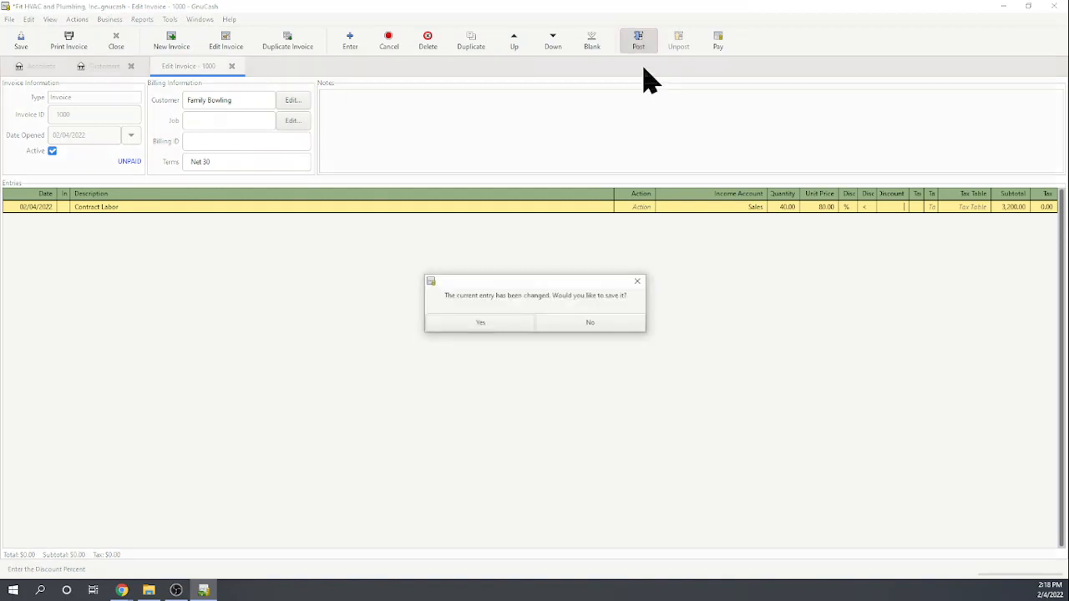
click(503, 330)
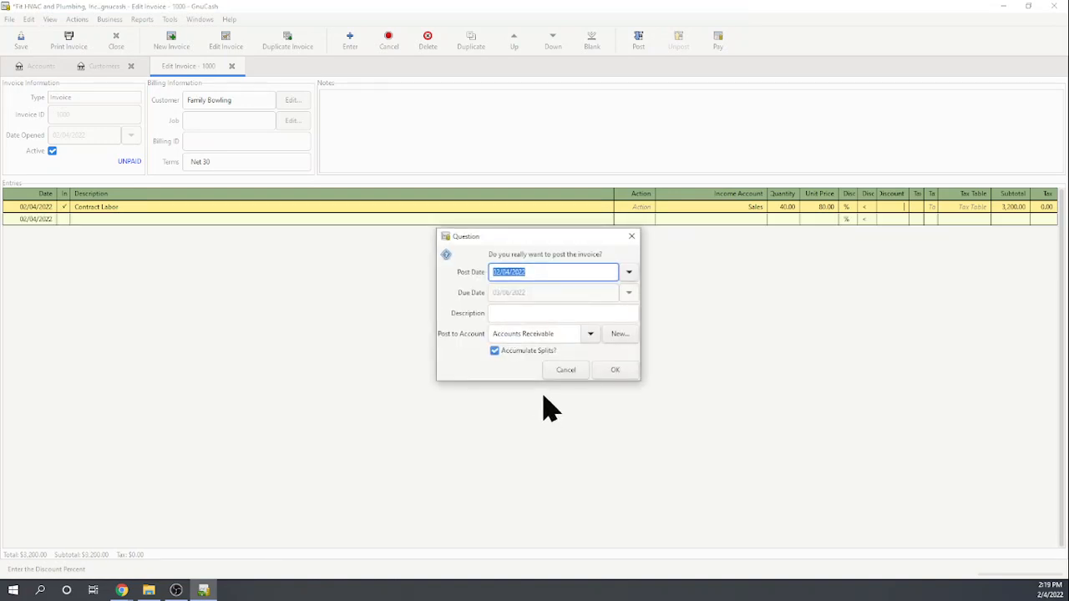
click(615, 373)
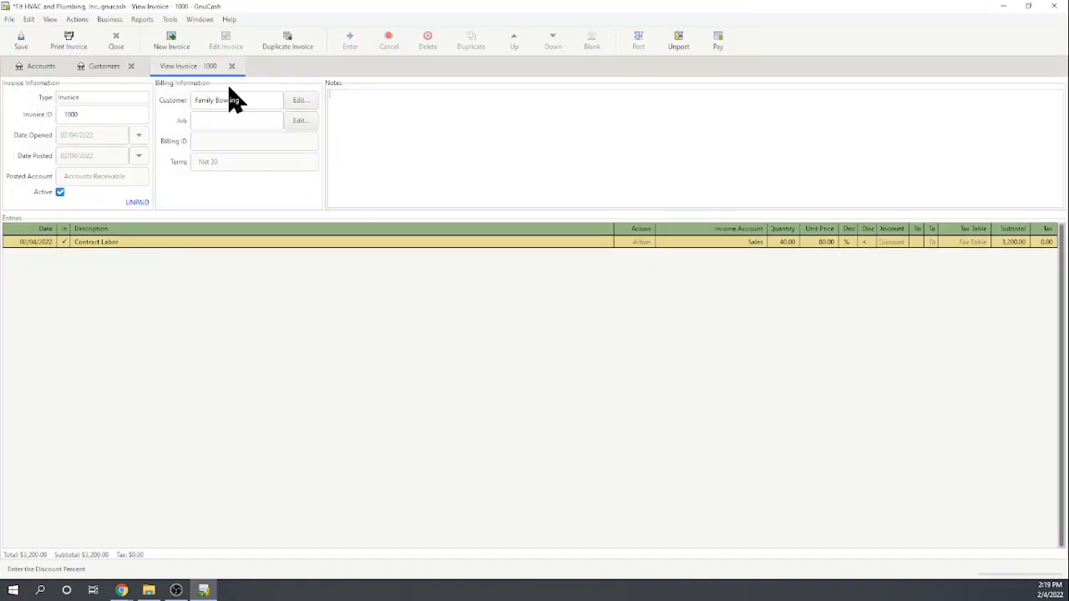
- View the printable version of the Family Bowling invoice, and close both the report and the invoice
click(68, 43)
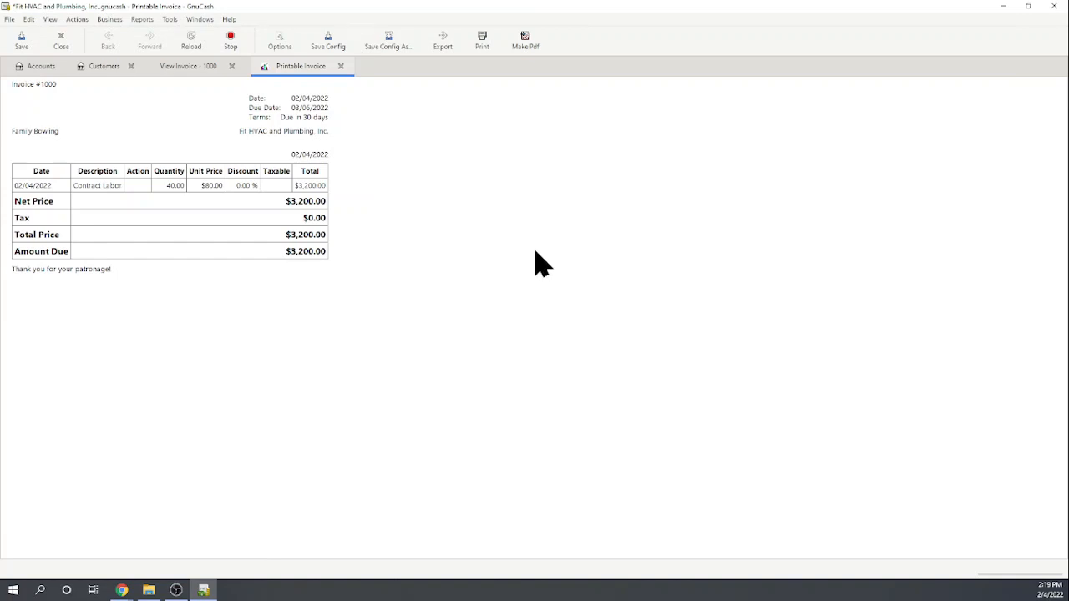
click(341, 66)
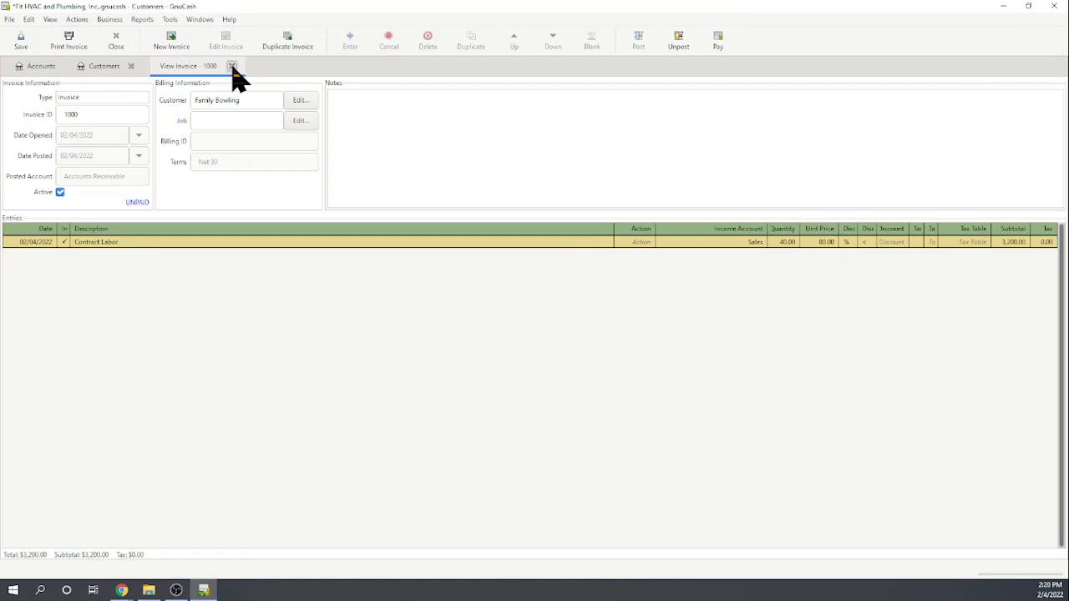
click(231, 67)
- Run the Balance Sheet report to check the Accounts Receivable balance, and close the report
click(140, 21)
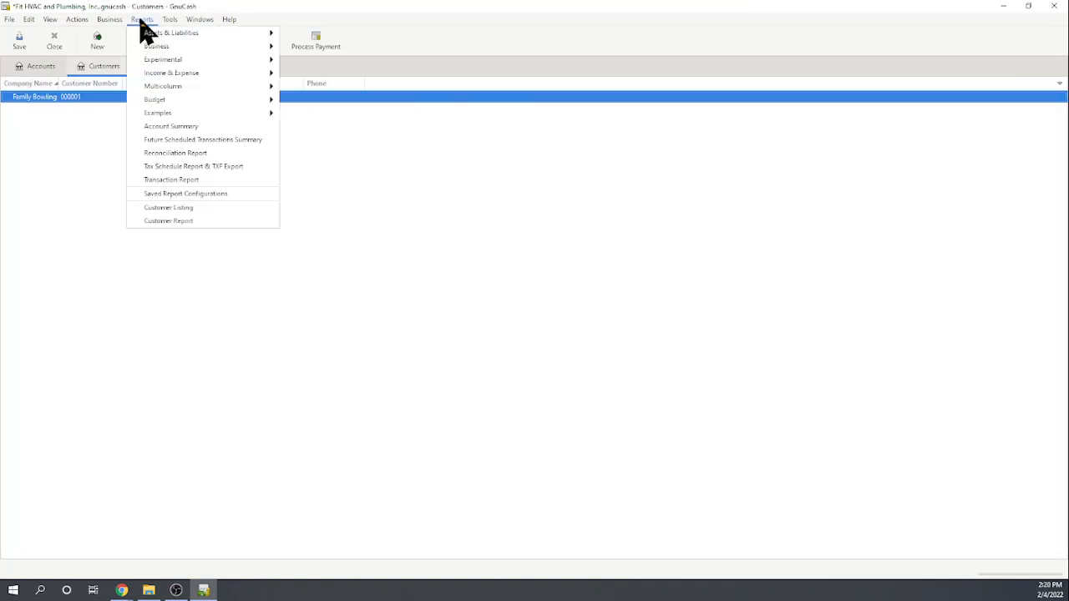
mouse_move(153, 35)
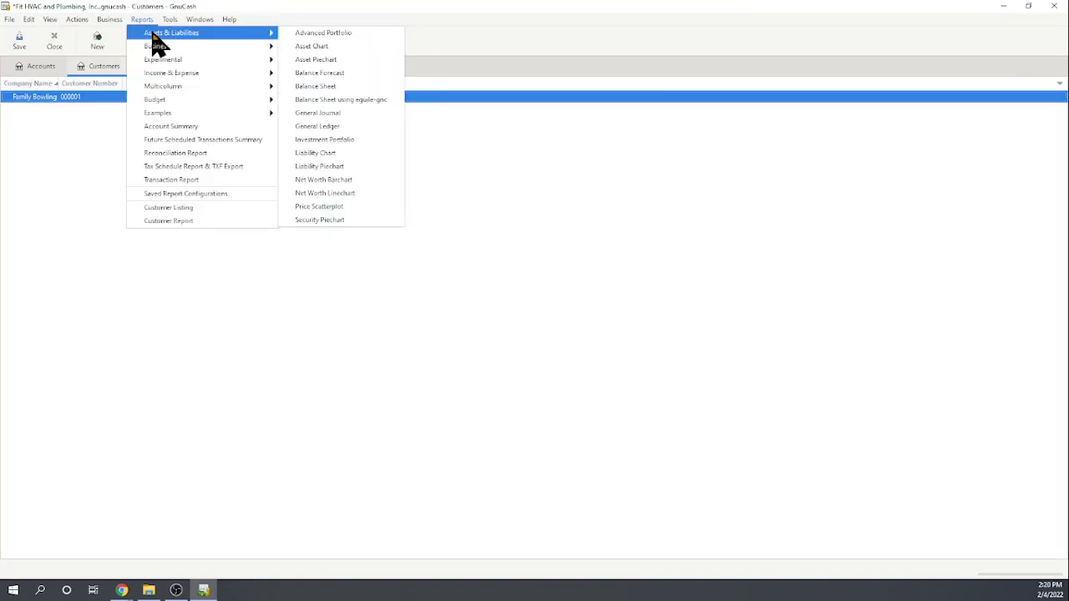
click(319, 87)
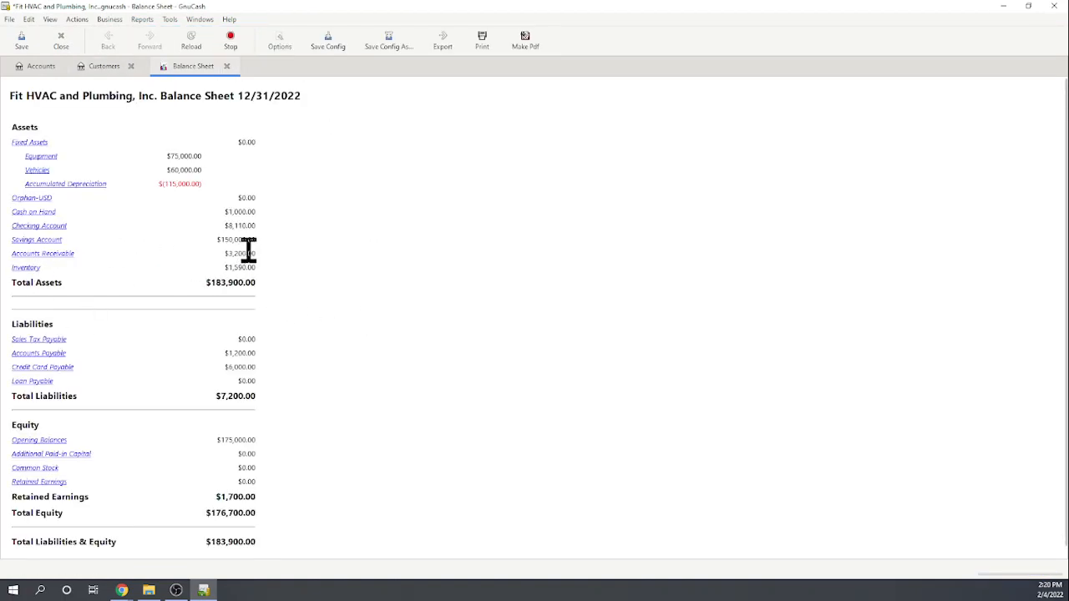
click(227, 67)
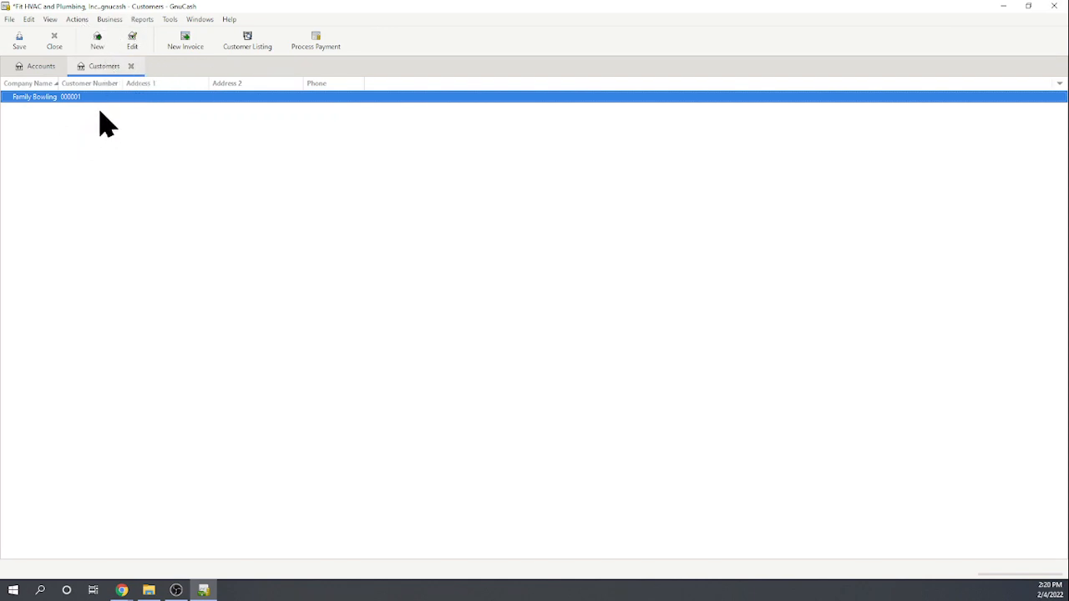
- Save the company file and add a new customer with the company name Big Time Diner
key(ctrl+s)
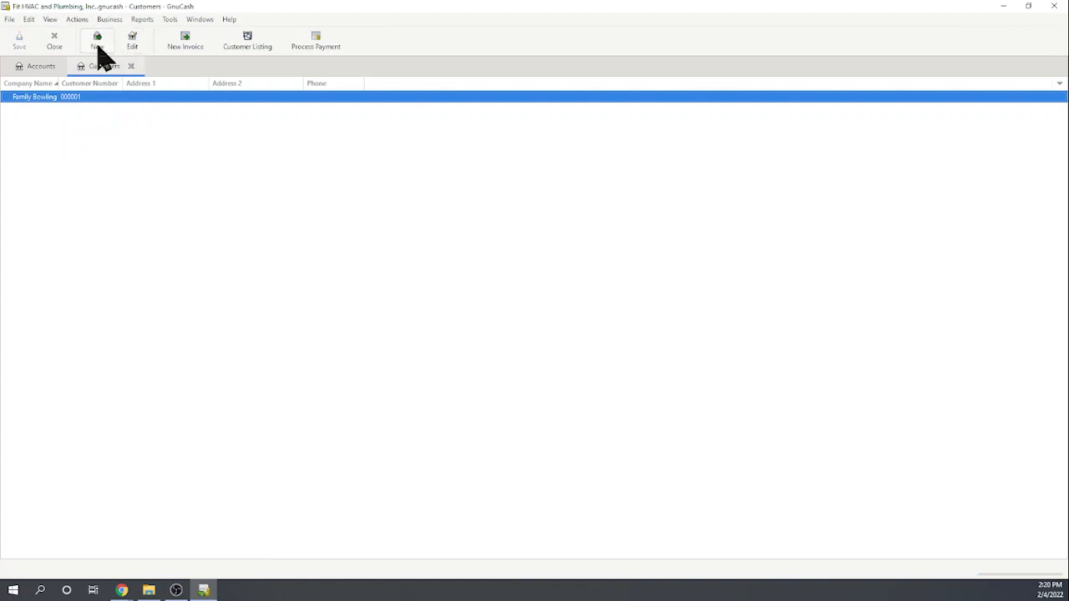
click(100, 46)
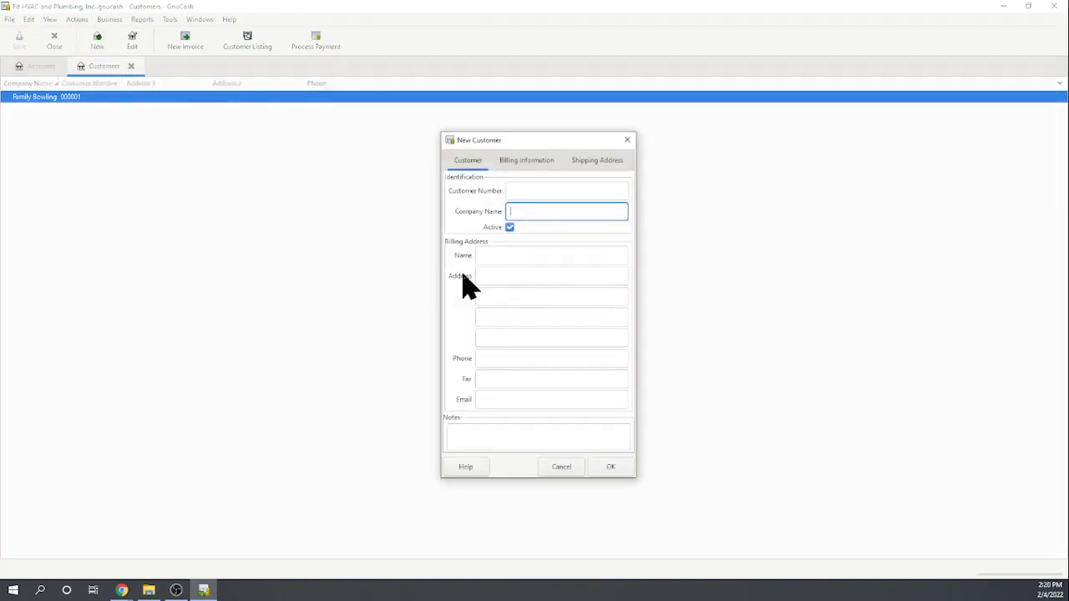
text(Big Time Diner)
click(600, 466)
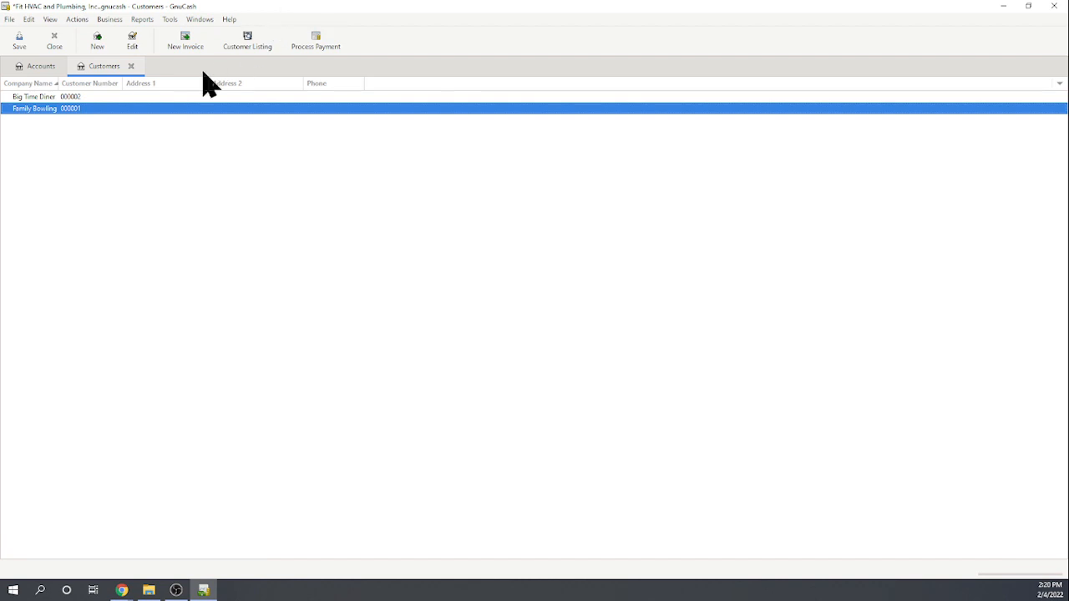
- Create a new invoice for Big Time Diner, leaving the invoice ID blank and the terms at None
click(188, 97)
click(191, 44)
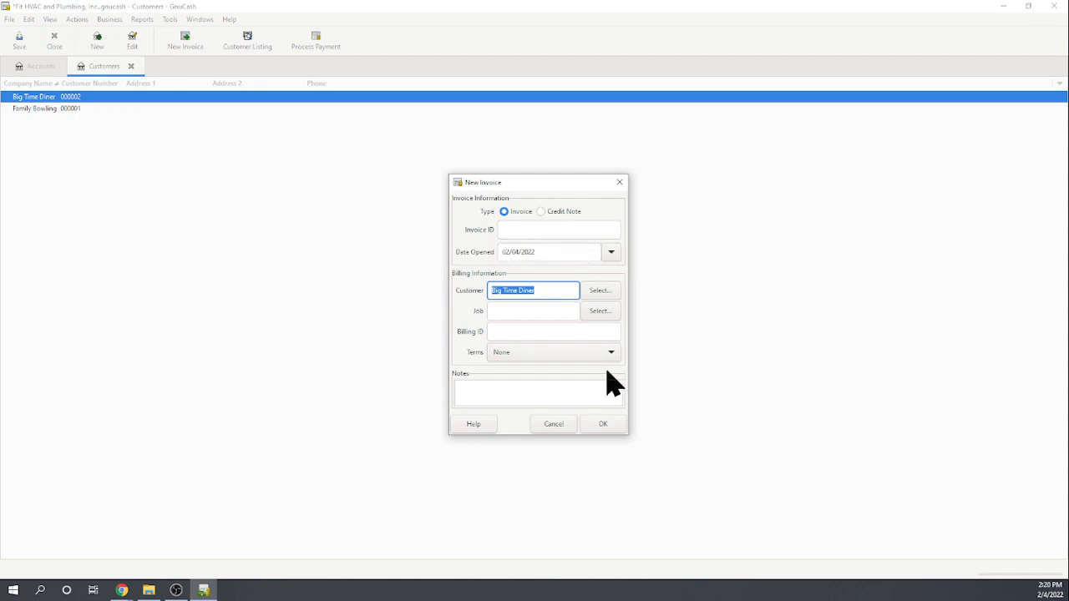
click(527, 229)
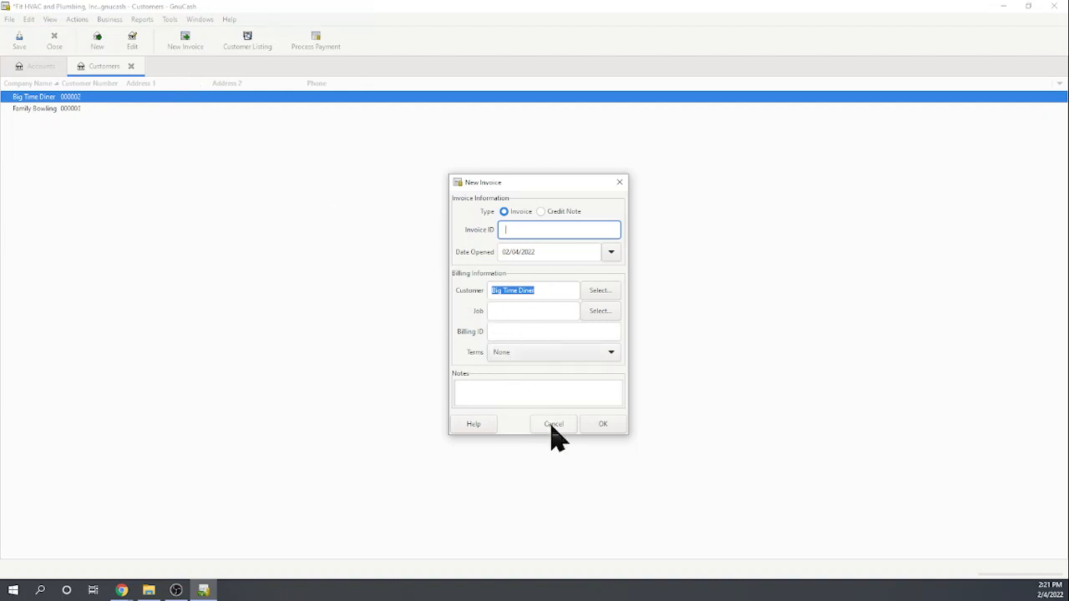
click(600, 426)
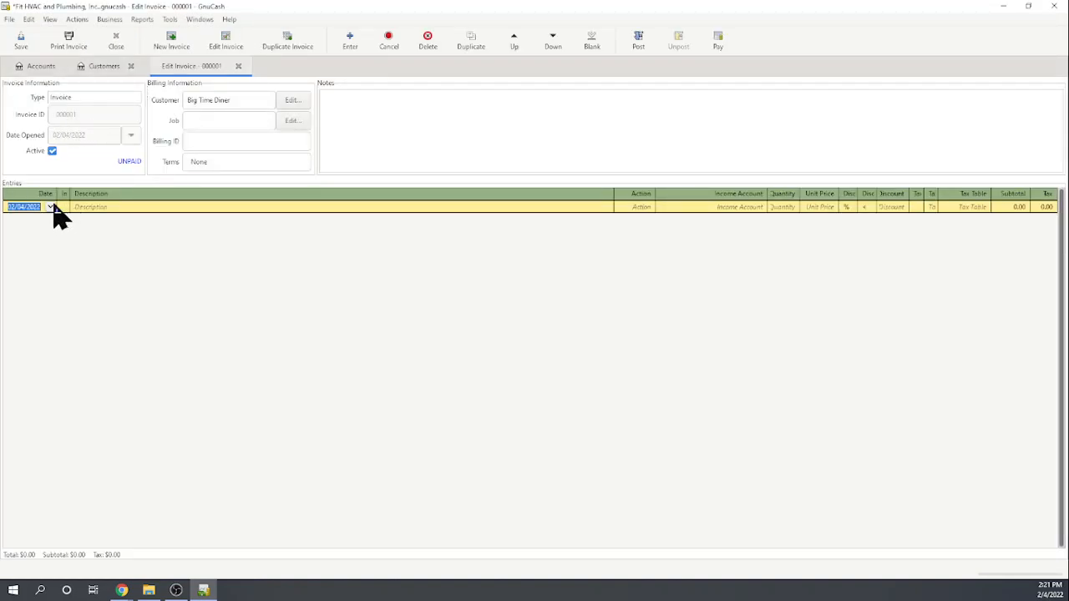
- Enter a Plumbing Widgets line on the invoice with the Sales income account, quantity 20 and unit price 25
click(110, 209)
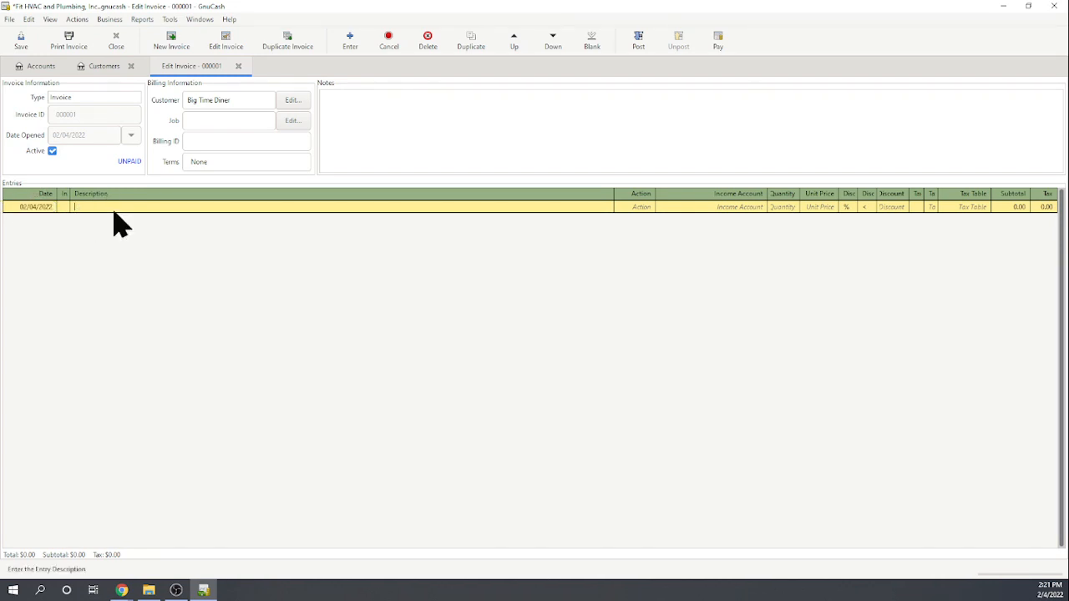
text(Plum)
text(bing Widgets)
click(698, 207)
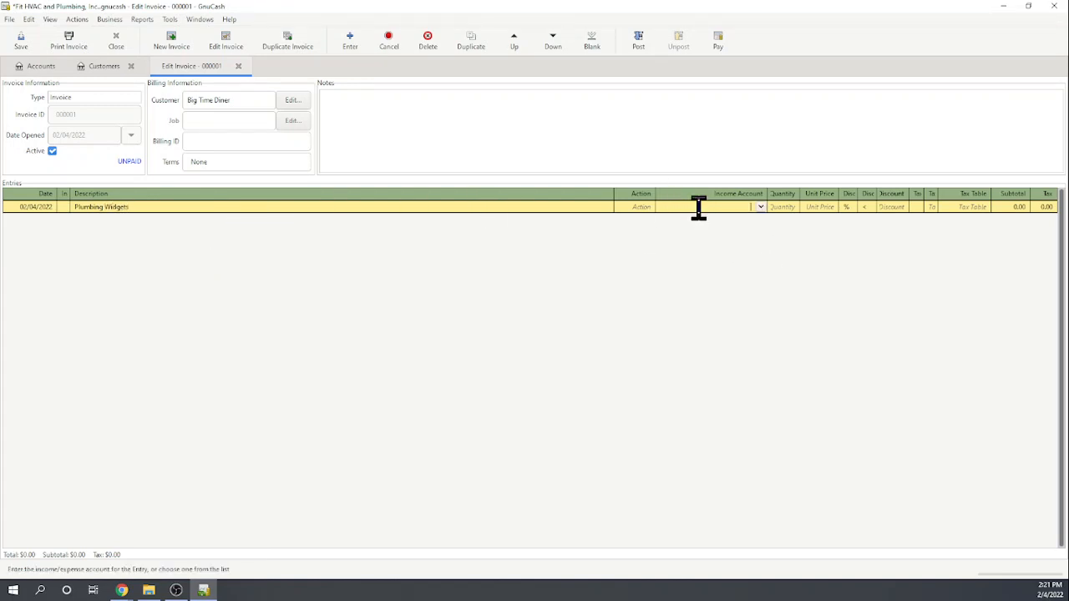
text(Slae)
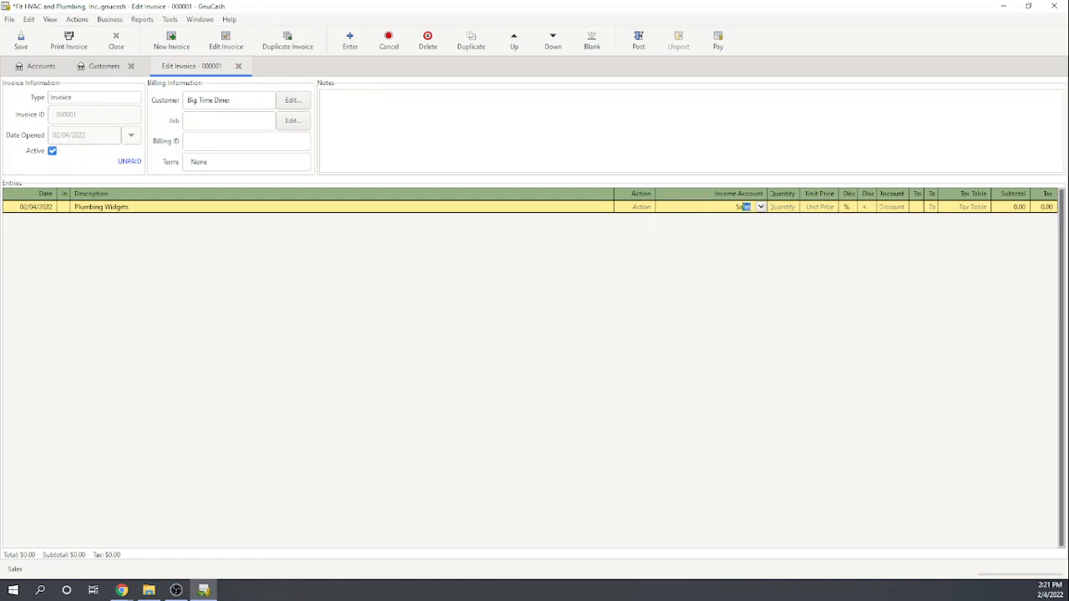
click(783, 207)
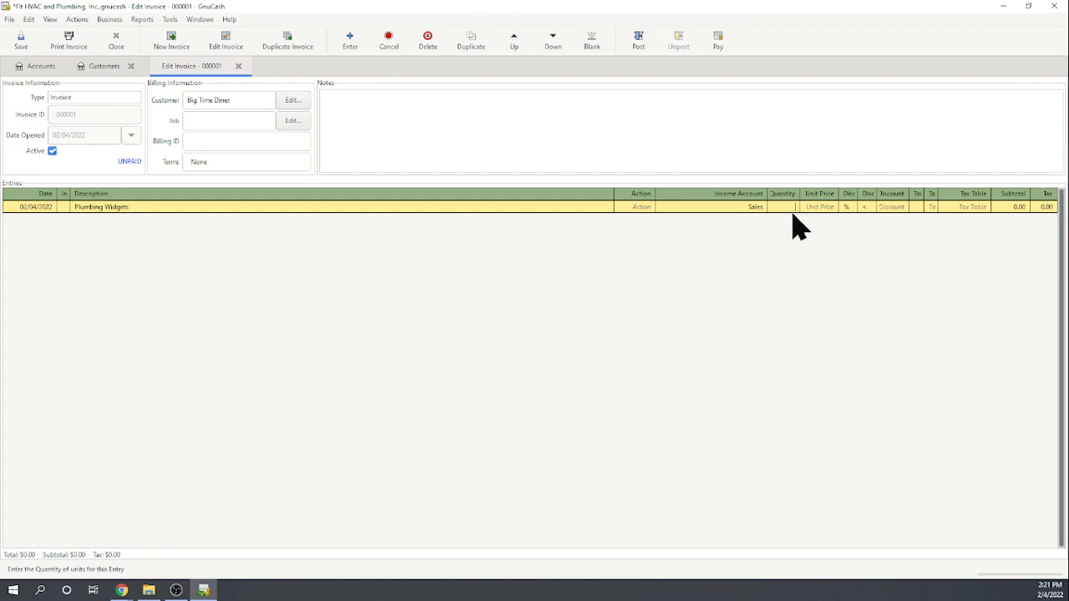
text(20)
click(820, 207)
text(25)
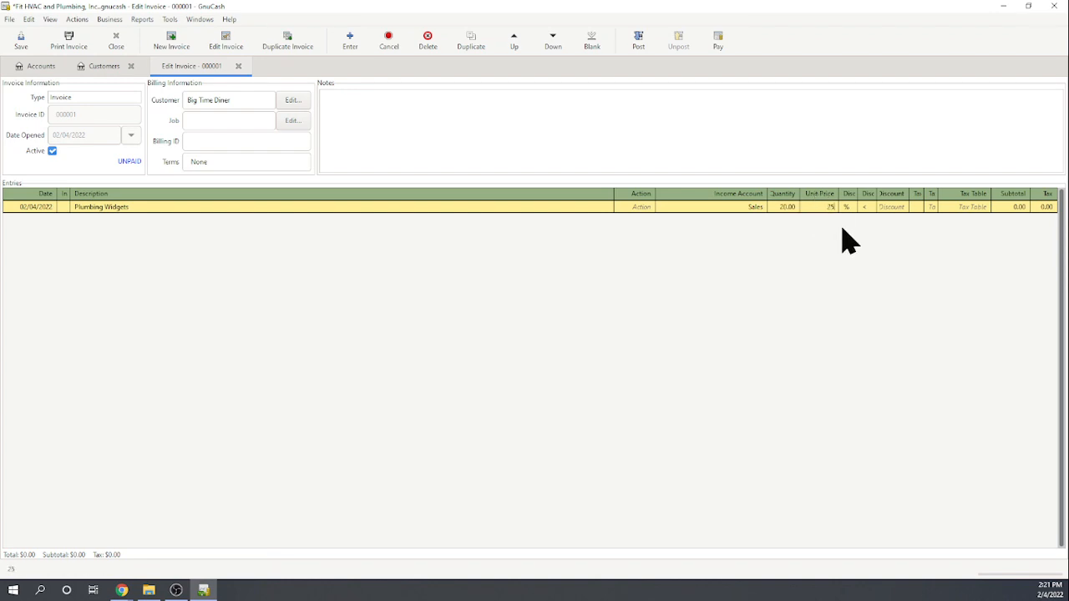
key(Tab)
- Mark the Plumbing Widgets entry as taxable with tax not included in the price, and resize the entry columns
click(932, 207)
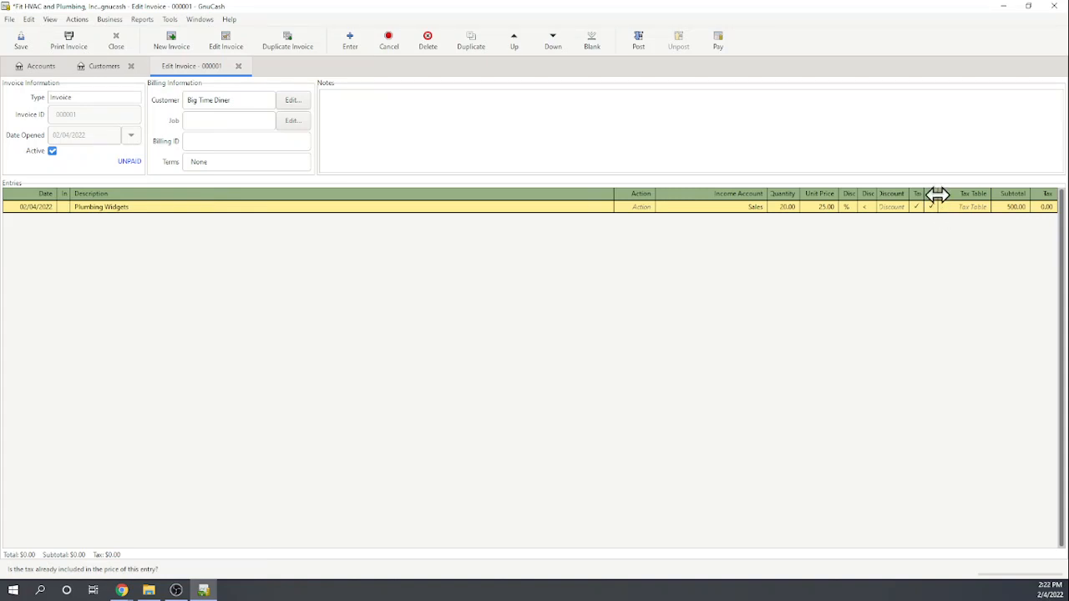
drag(938, 195, 981, 218)
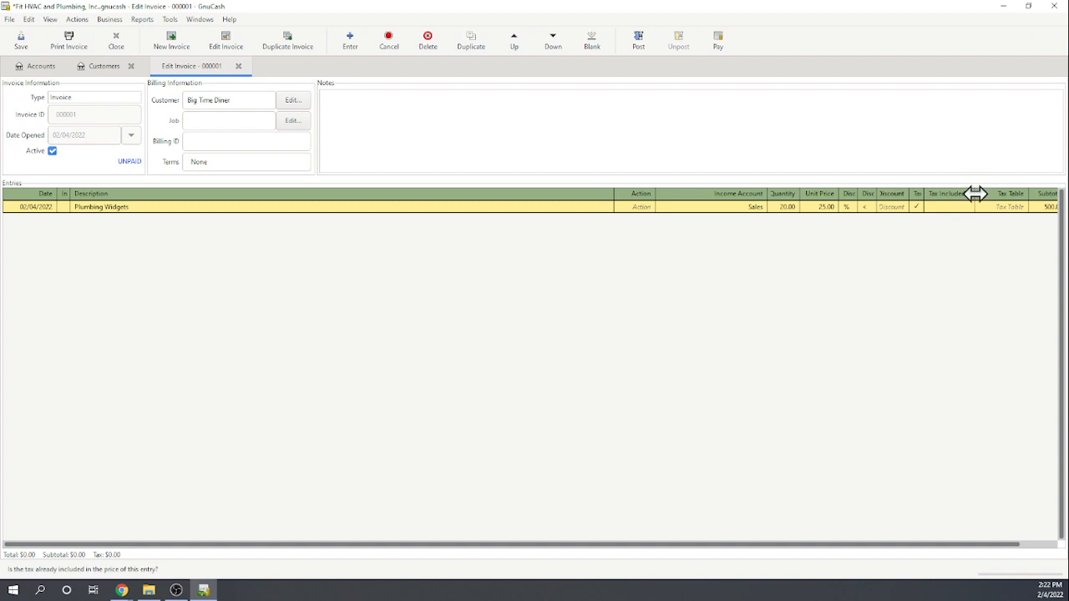
drag(976, 193, 925, 196)
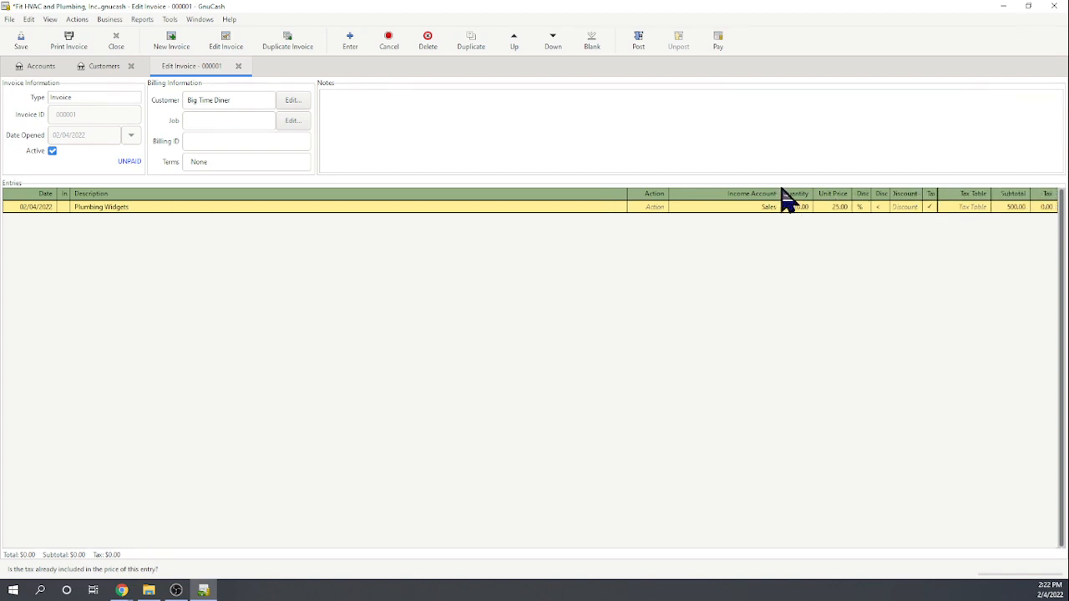
drag(628, 195, 179, 219)
drag(627, 195, 442, 205)
drag(780, 197, 735, 192)
- Apply the New York State tax table to the Plumbing Widgets entry, and preview the printable invoice before closing the preview
click(962, 207)
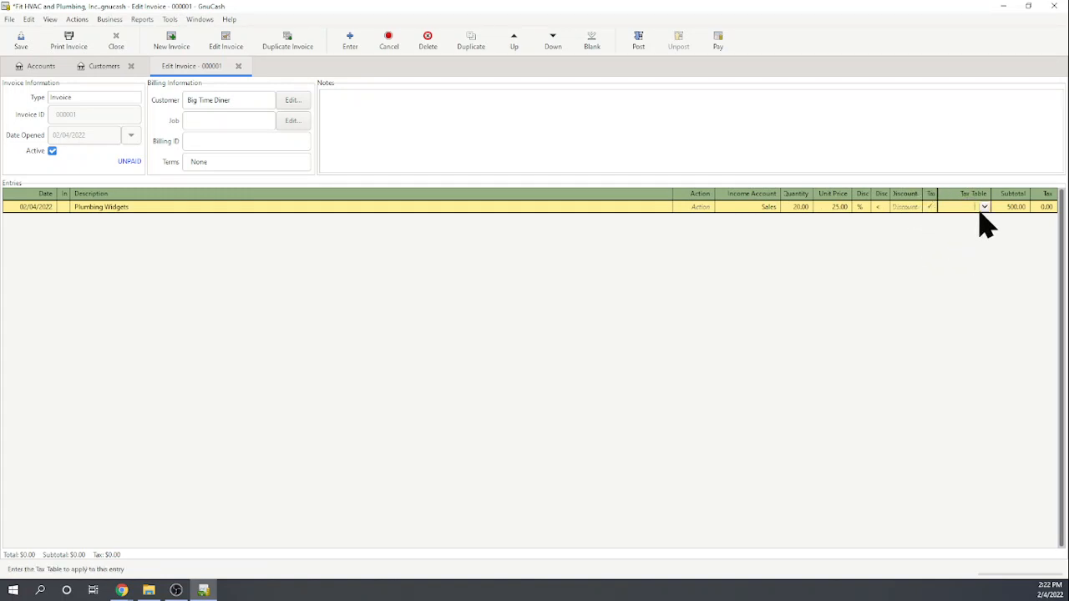
click(985, 207)
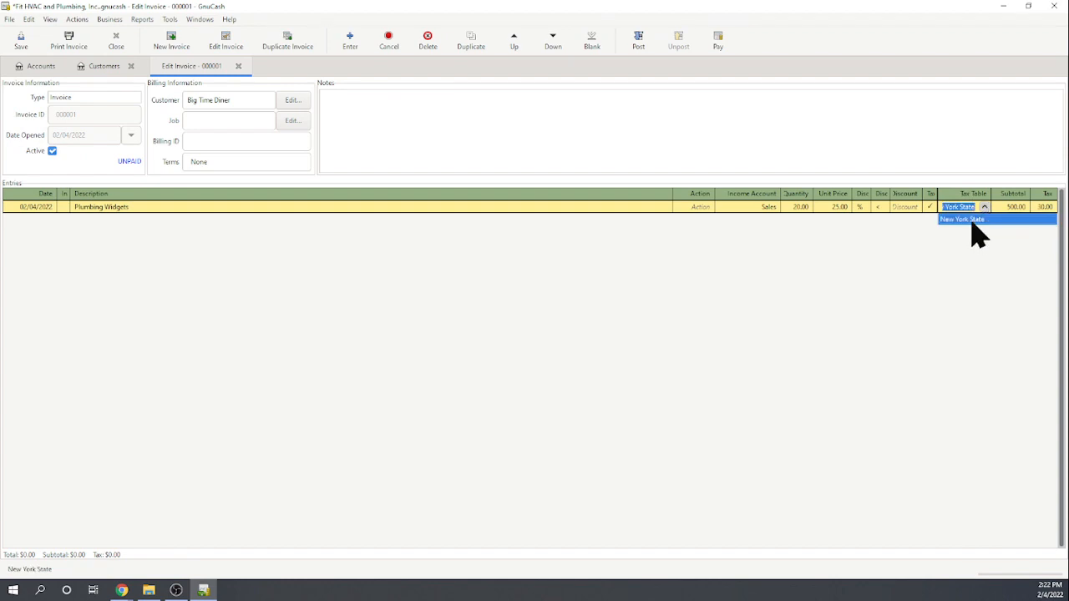
click(969, 219)
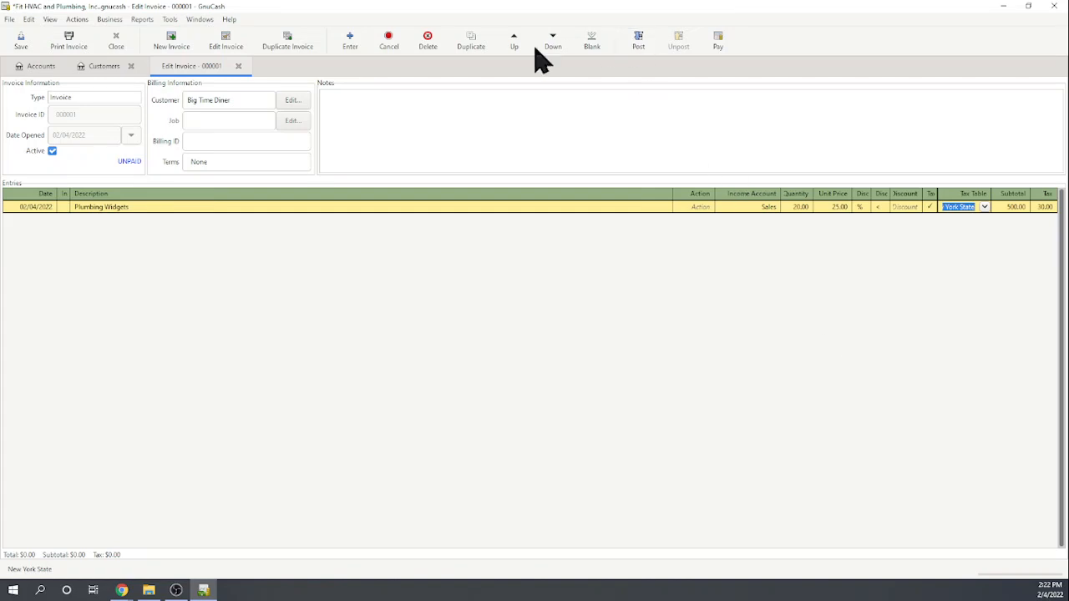
click(71, 46)
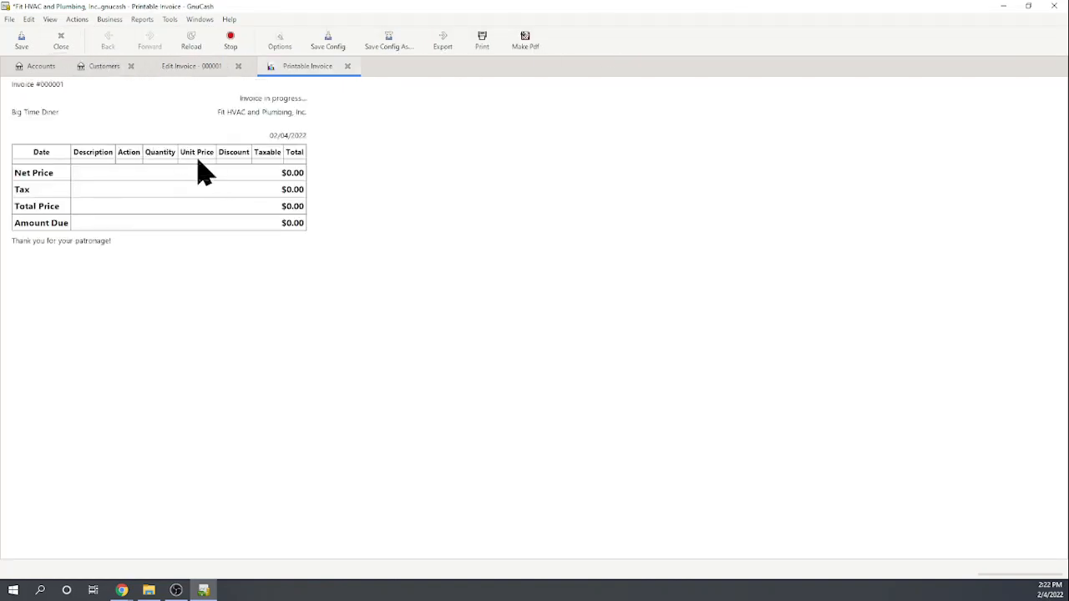
click(348, 67)
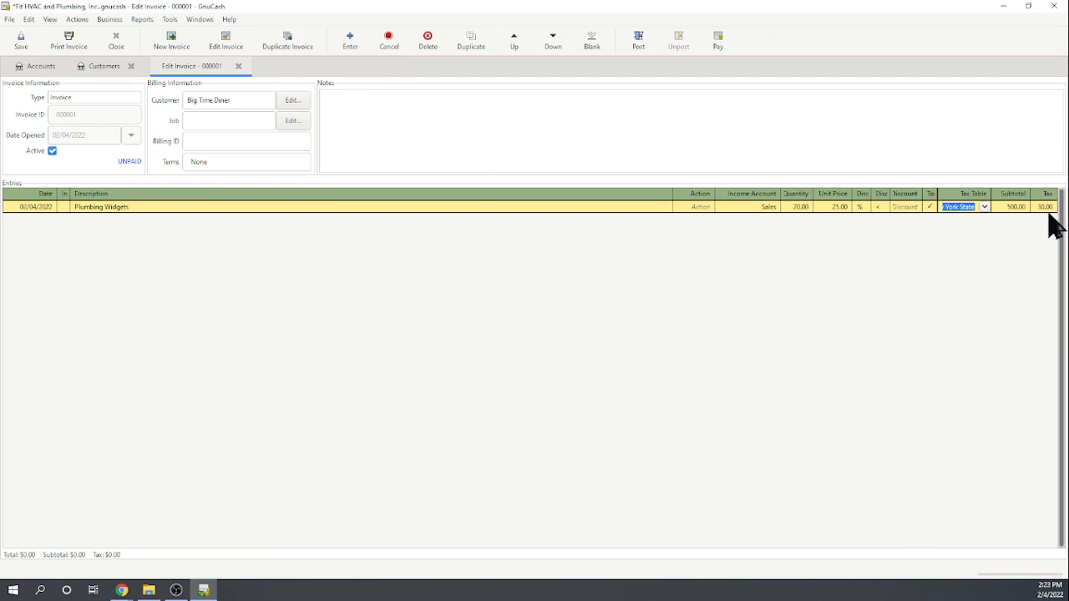
- Save the changed entry and post the Big Time Diner invoice to Accounts Receivable, dated 02/04/2022 with splits accumulated
click(644, 47)
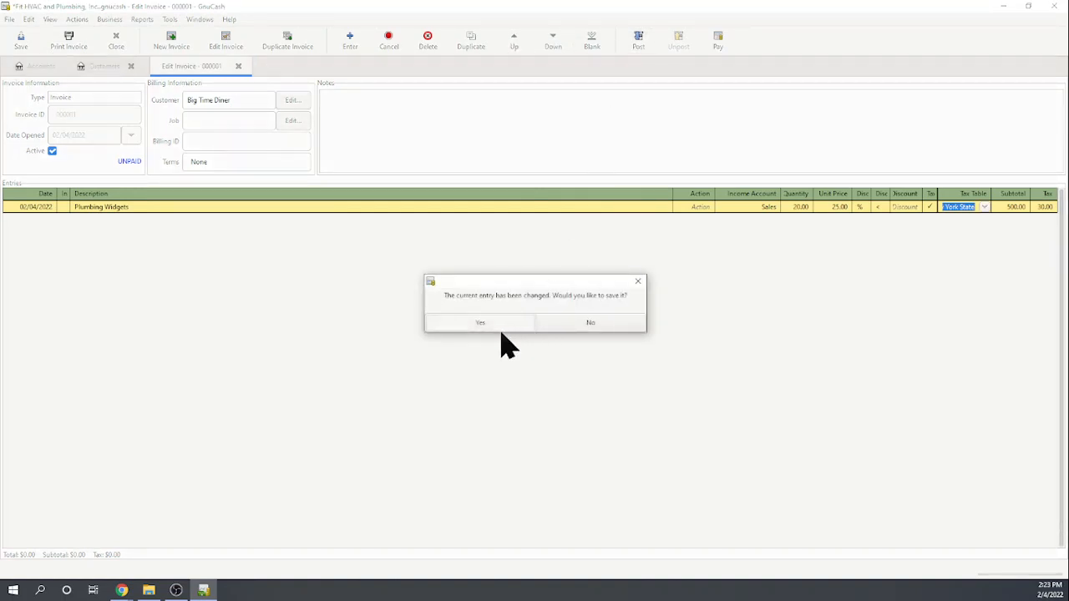
click(488, 327)
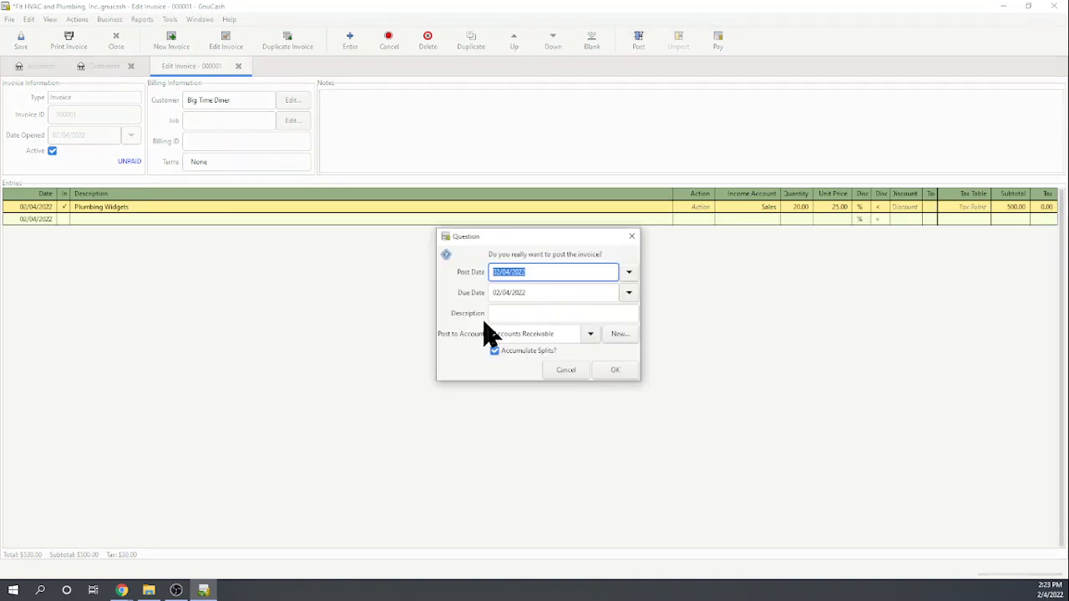
click(618, 371)
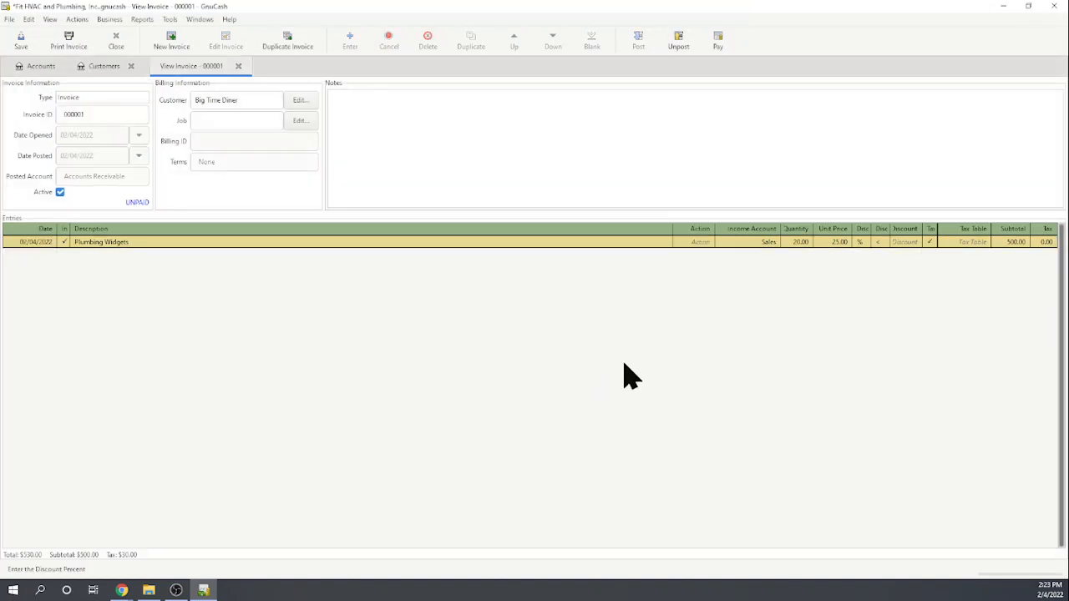
- View the printable version of the posted Big Time Diner invoice to check its price and tax, and close the report
click(70, 42)
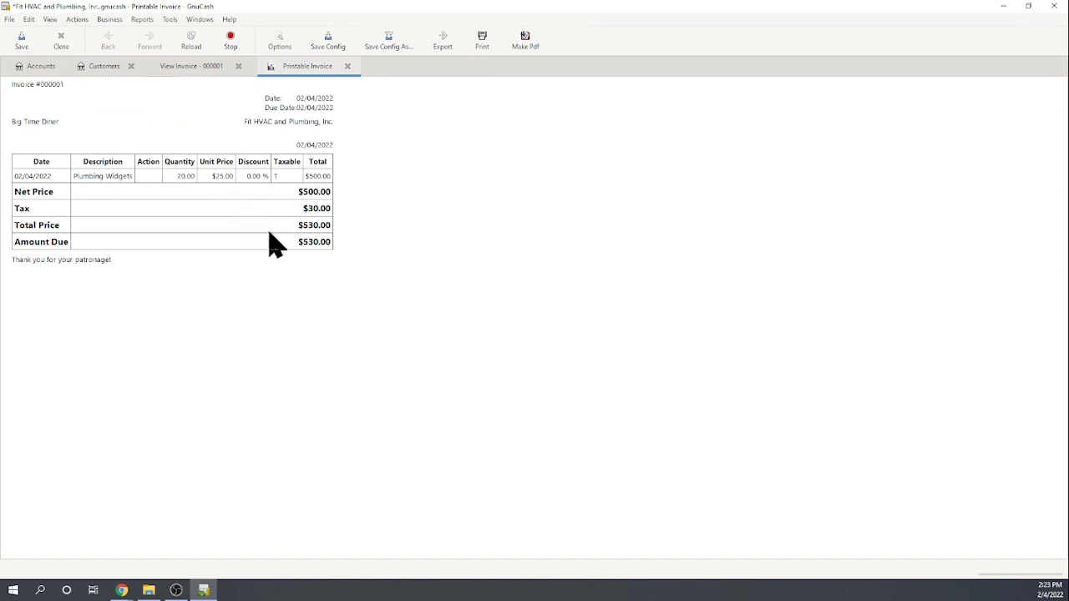
drag(331, 215, 322, 177)
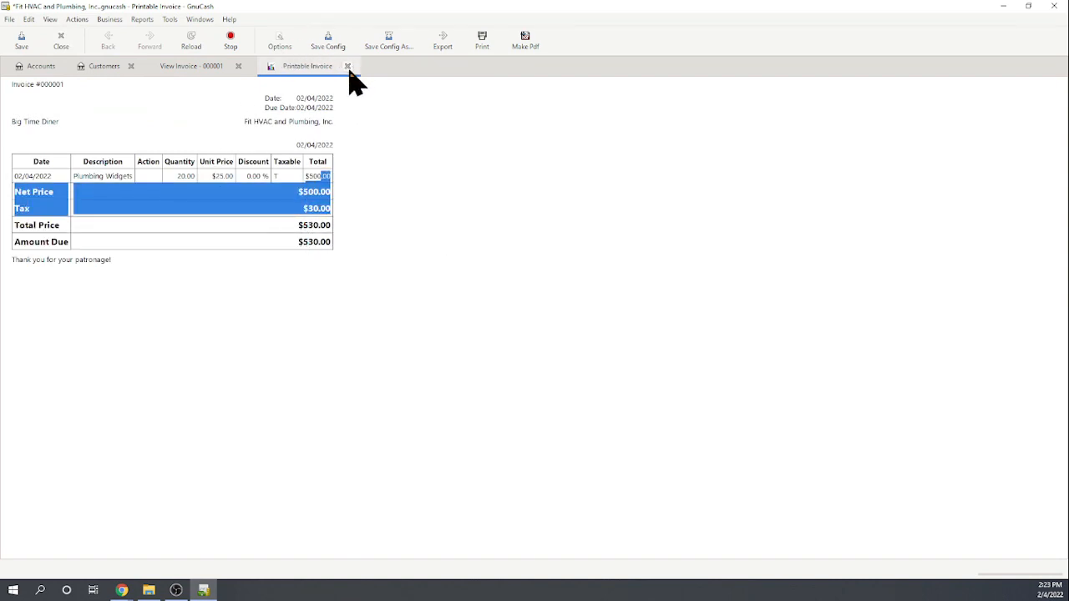
click(348, 67)
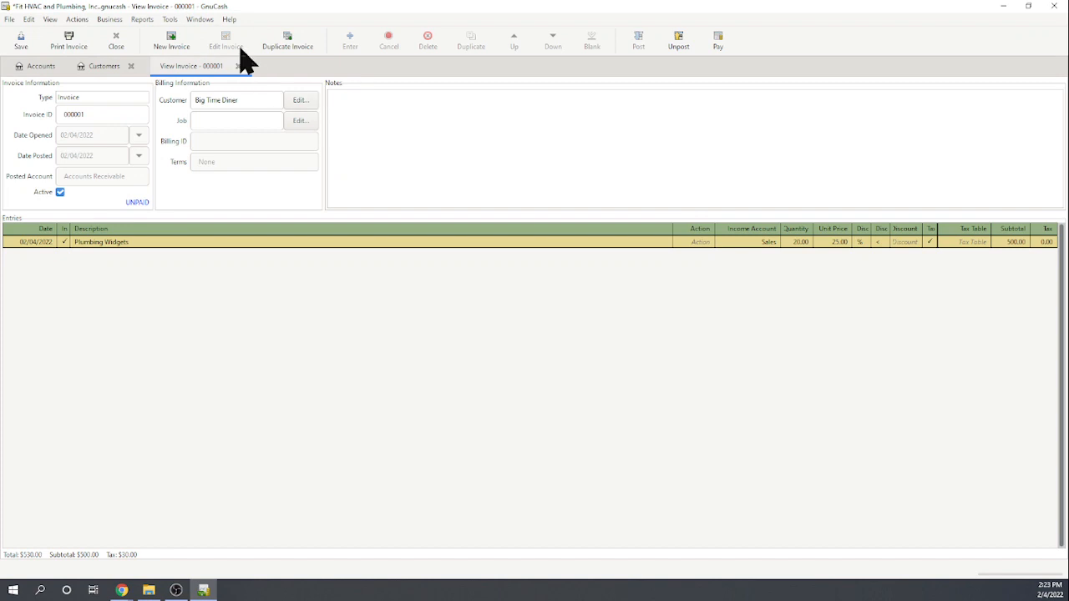
- Run the Balance Sheet report to check Accounts Receivable and Sales Tax Payable, and close the report
click(144, 20)
mouse_move(150, 36)
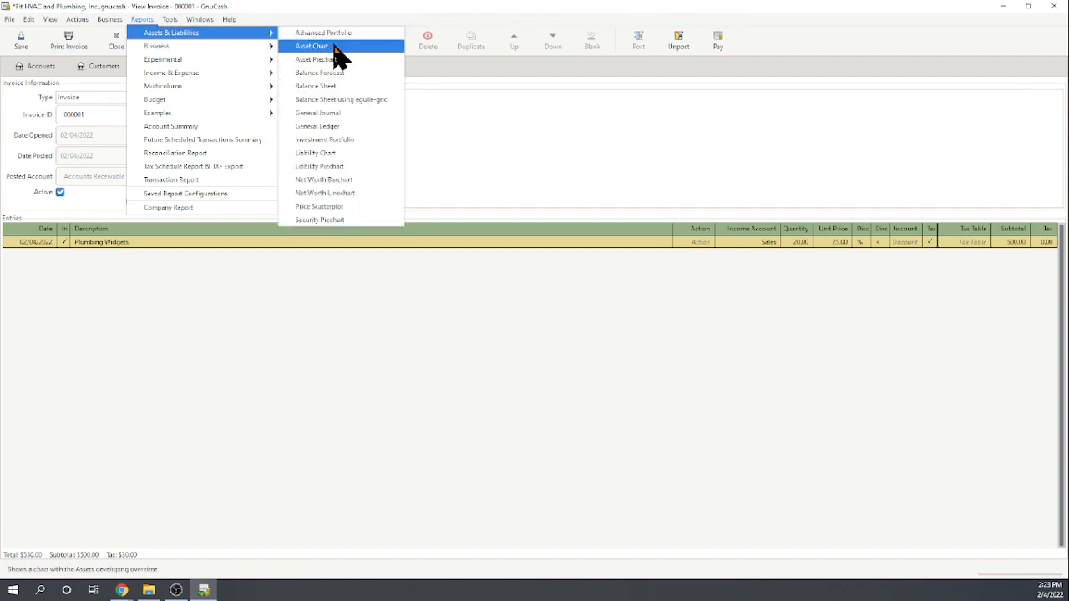
click(327, 88)
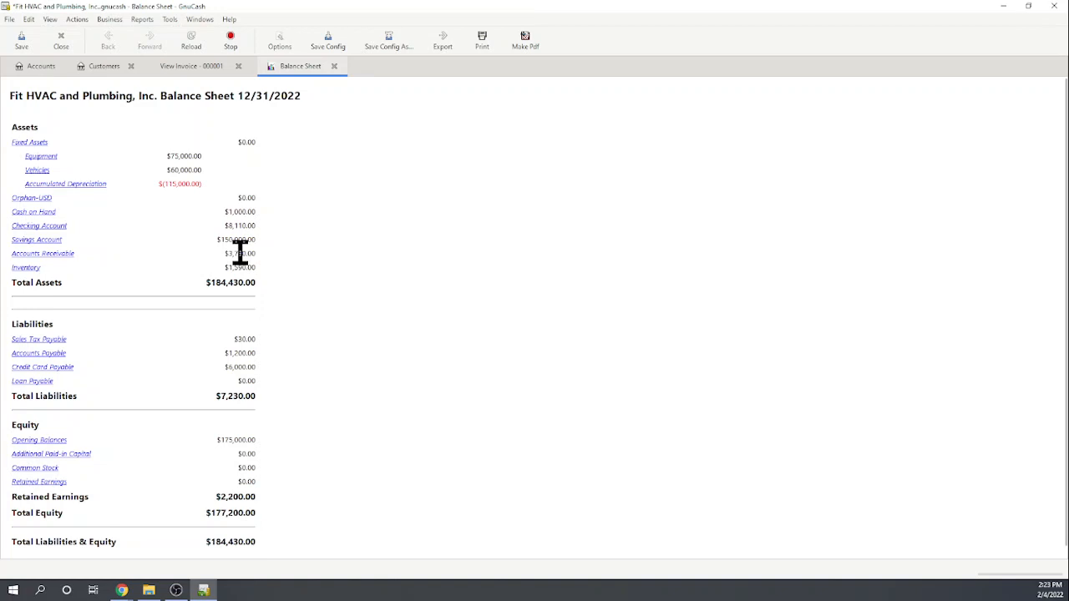
scroll(240, 253, down, 1)
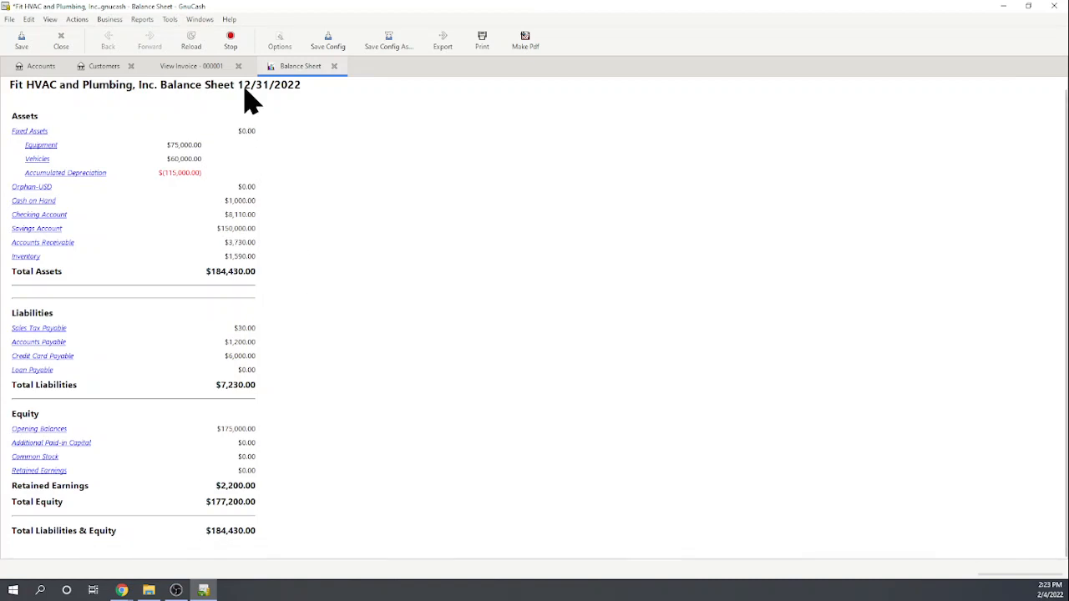
click(334, 67)
- Run the Income Statement report to check the sales revenue for the period
click(144, 20)
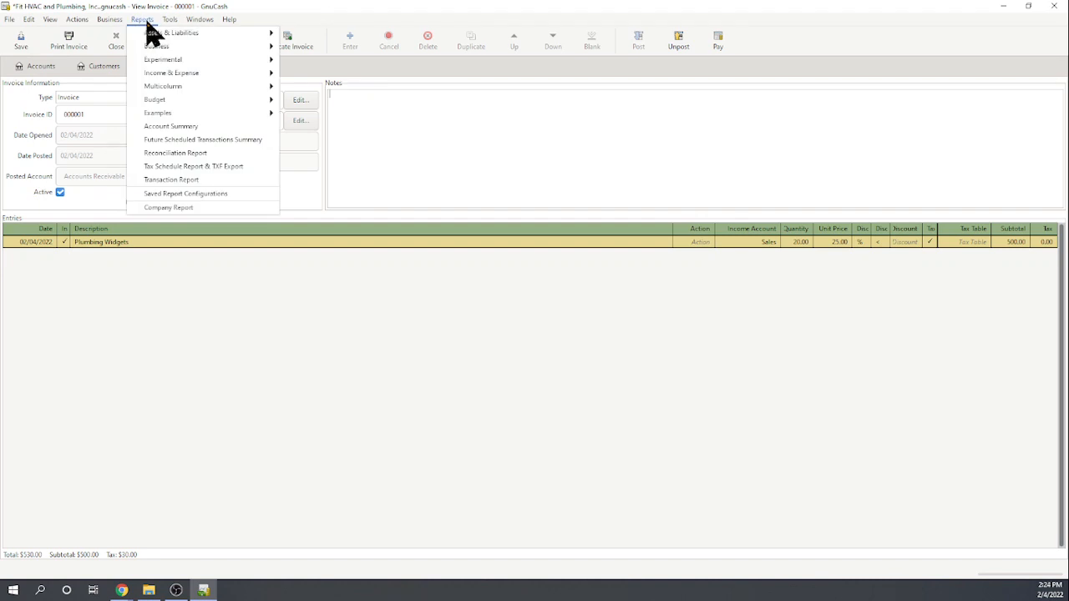
mouse_move(158, 35)
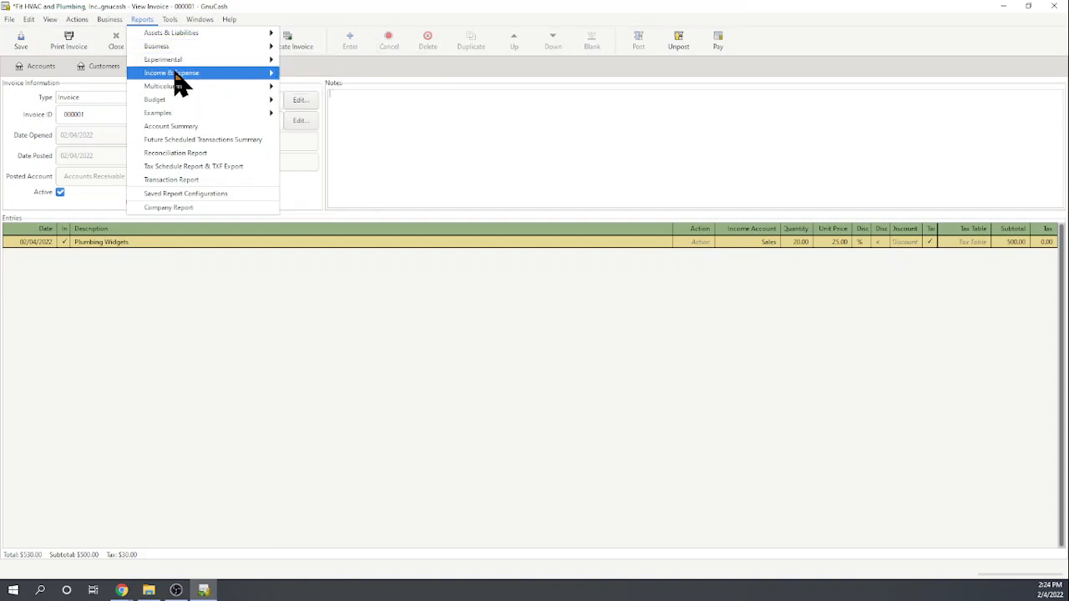
mouse_move(191, 75)
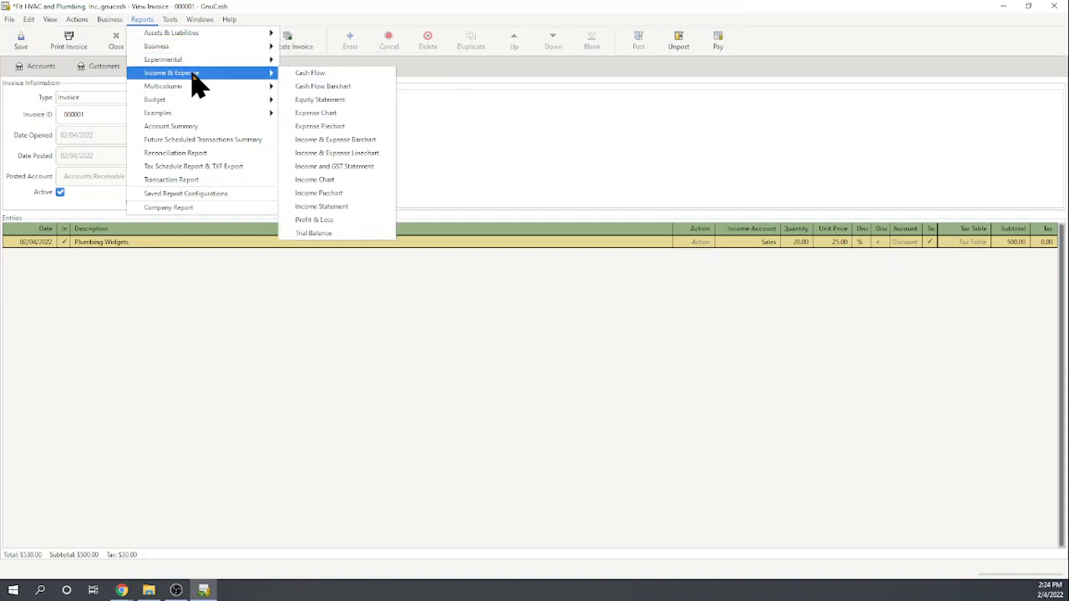
click(342, 207)
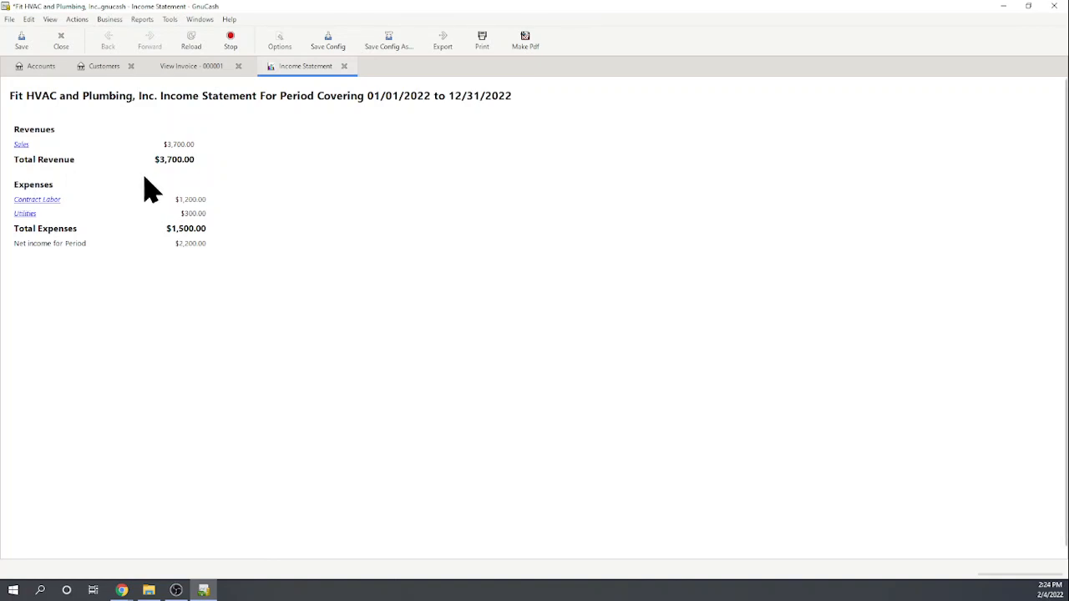
- Run the Balance Sheet report to compare it with the Income Statement, and close both reports
click(146, 20)
mouse_move(152, 35)
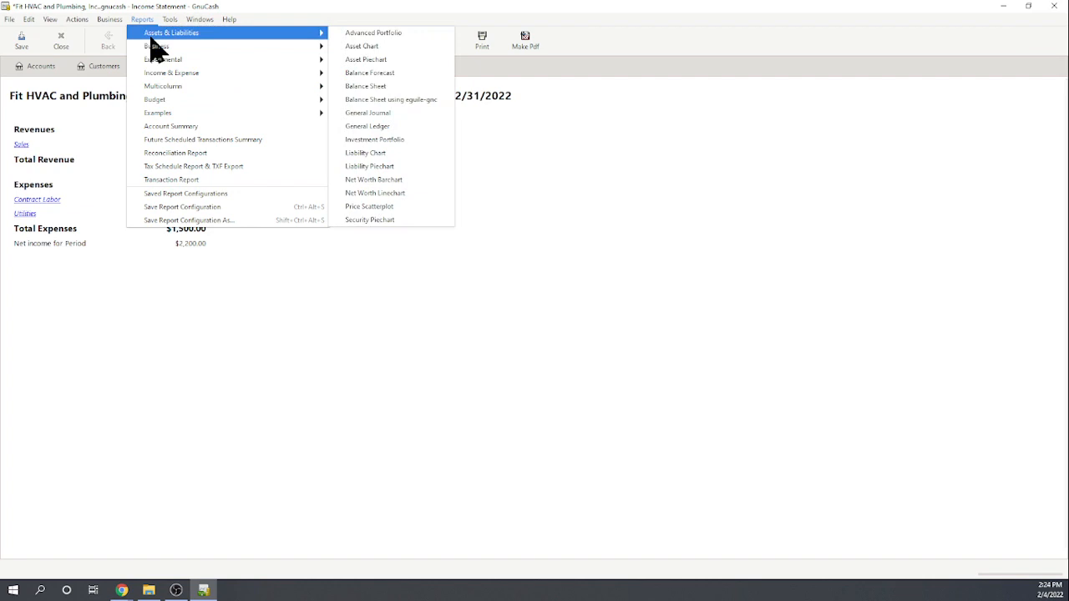
click(367, 86)
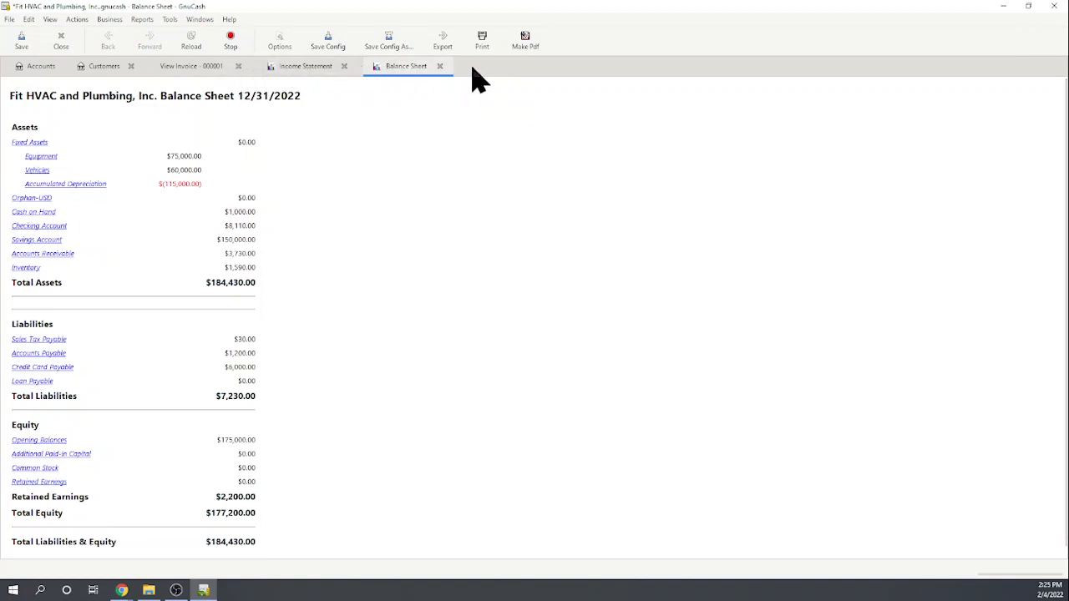
click(439, 66)
click(343, 66)
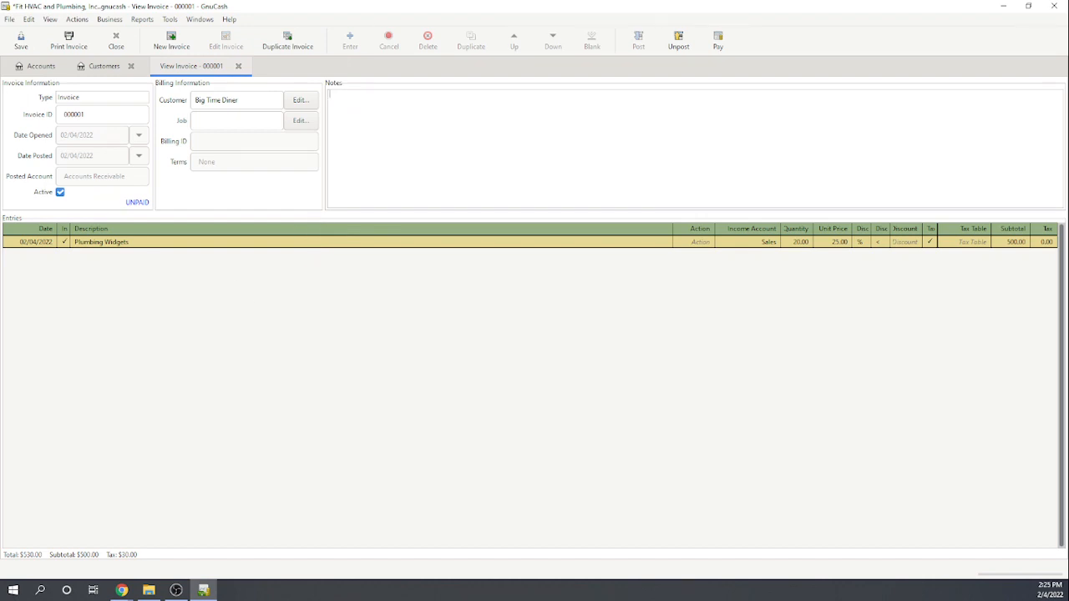
- Save the company file and close the Big Time Diner invoice
key(ctrl+s)
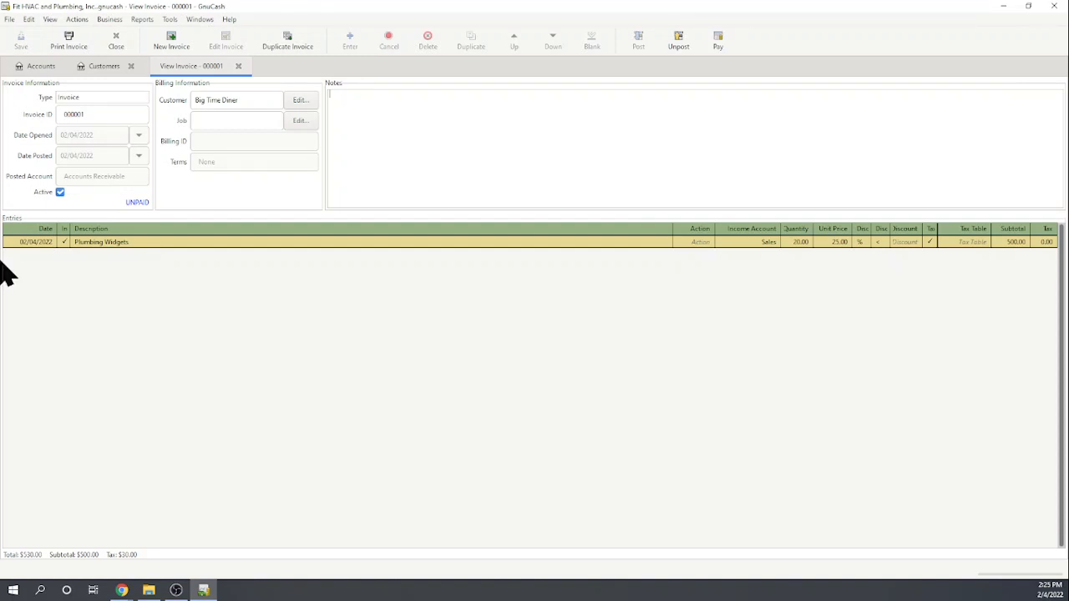
click(238, 66)
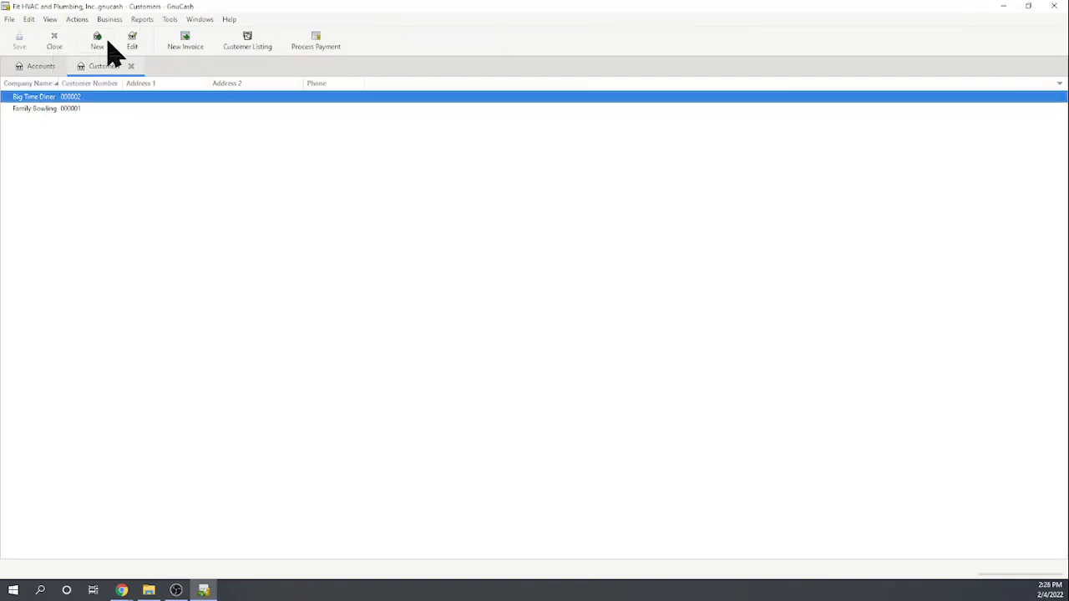
- Add a new customer with the company name Trampoline and create an invoice for it dated 02/04/2022
click(101, 44)
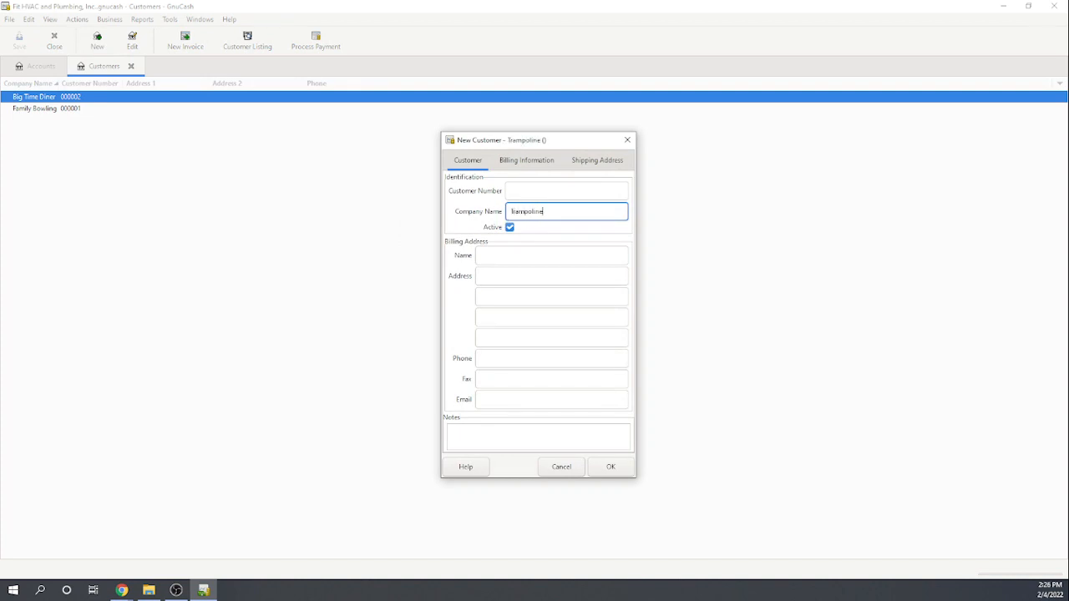
click(614, 469)
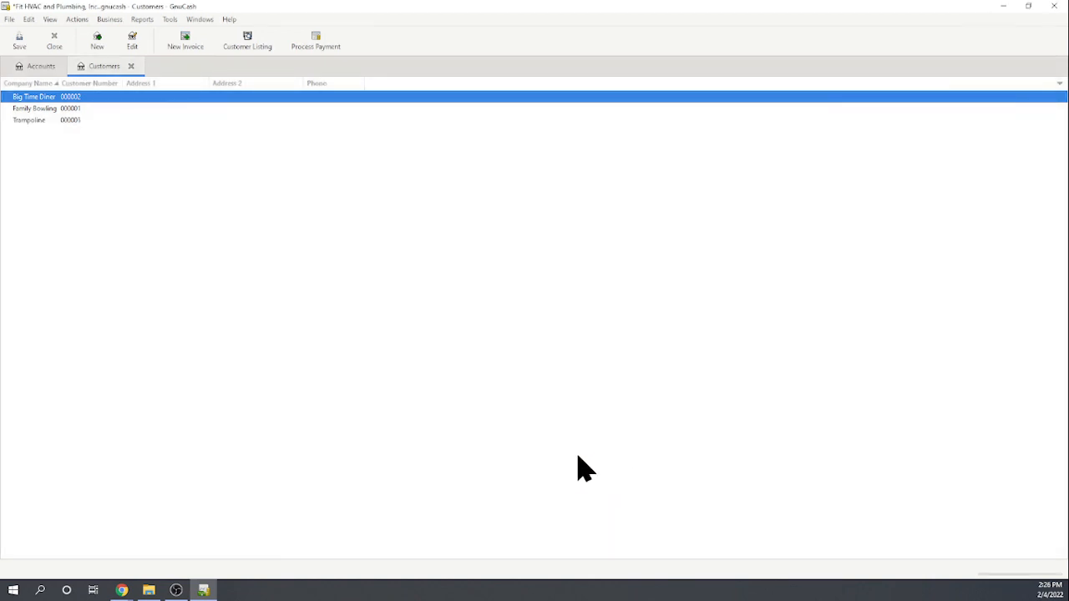
click(43, 127)
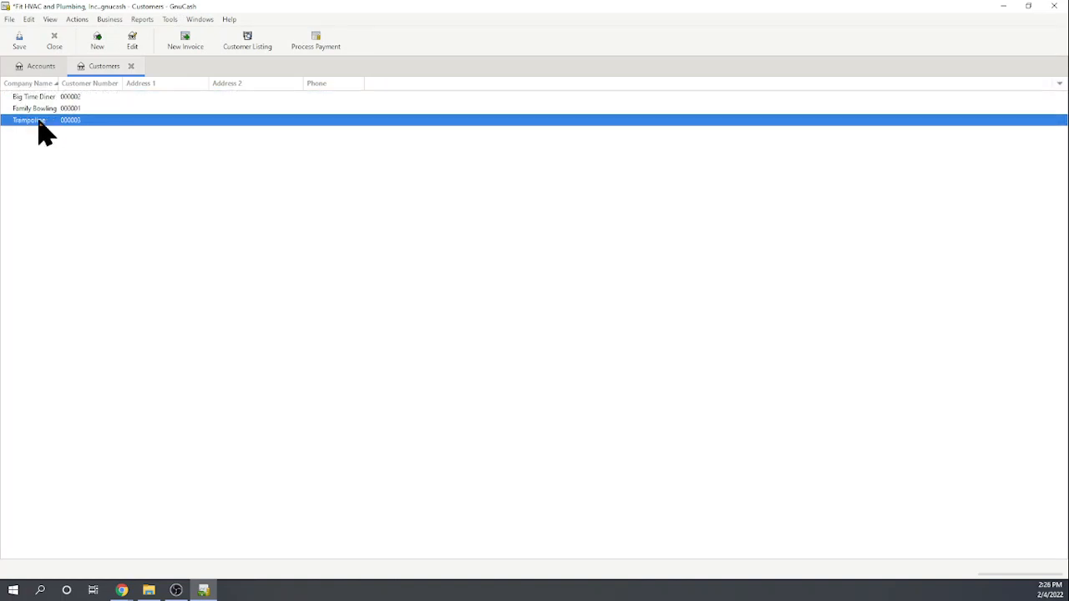
click(185, 46)
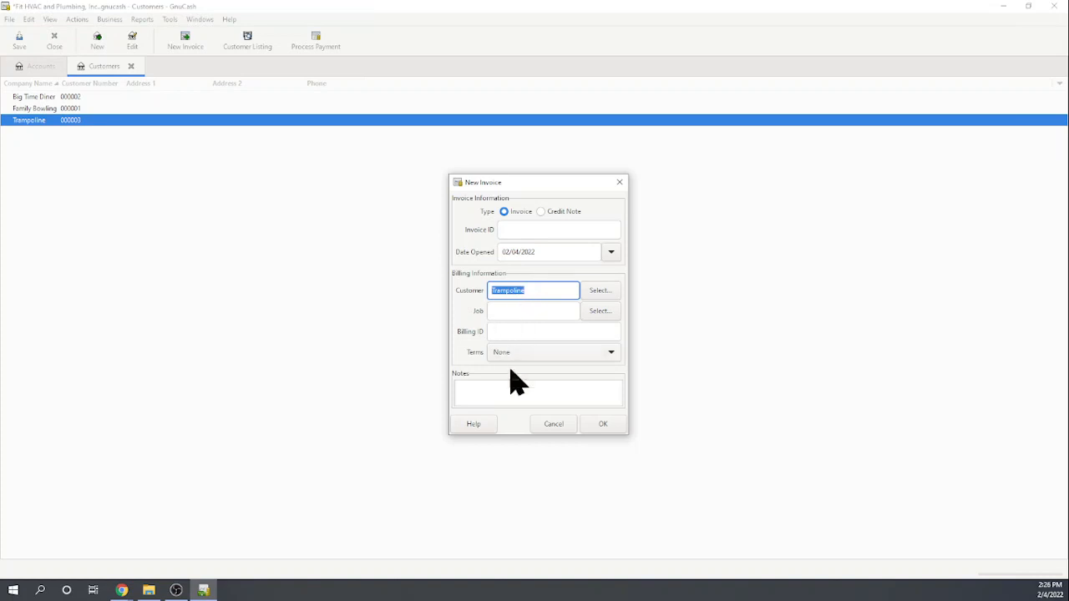
click(602, 425)
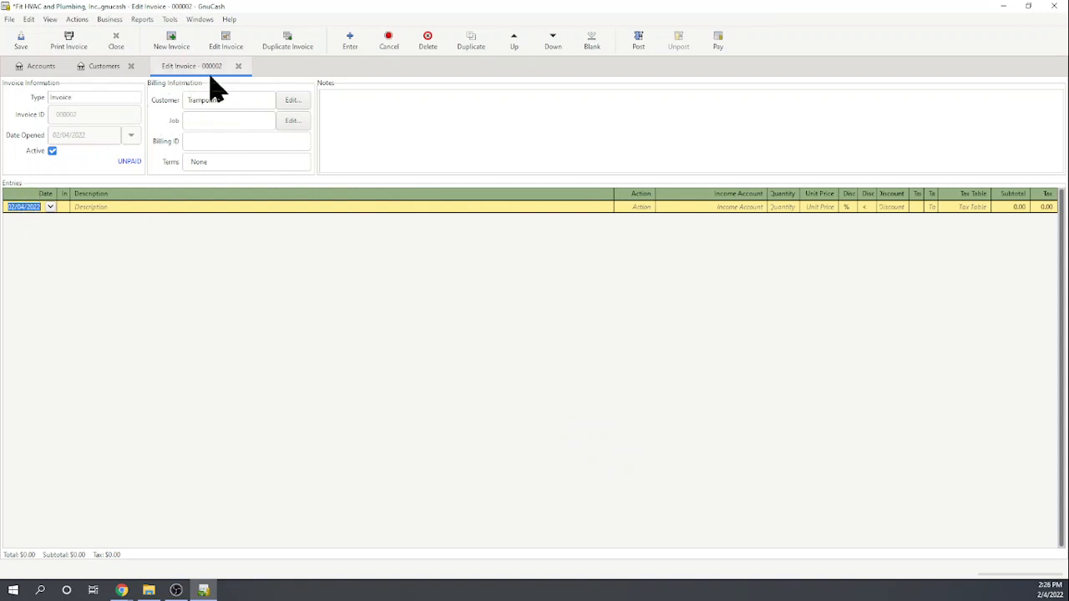
- Fill in the invoice line with description Service Contract, income account Sales, quantity 1 and unit price 100
click(102, 208)
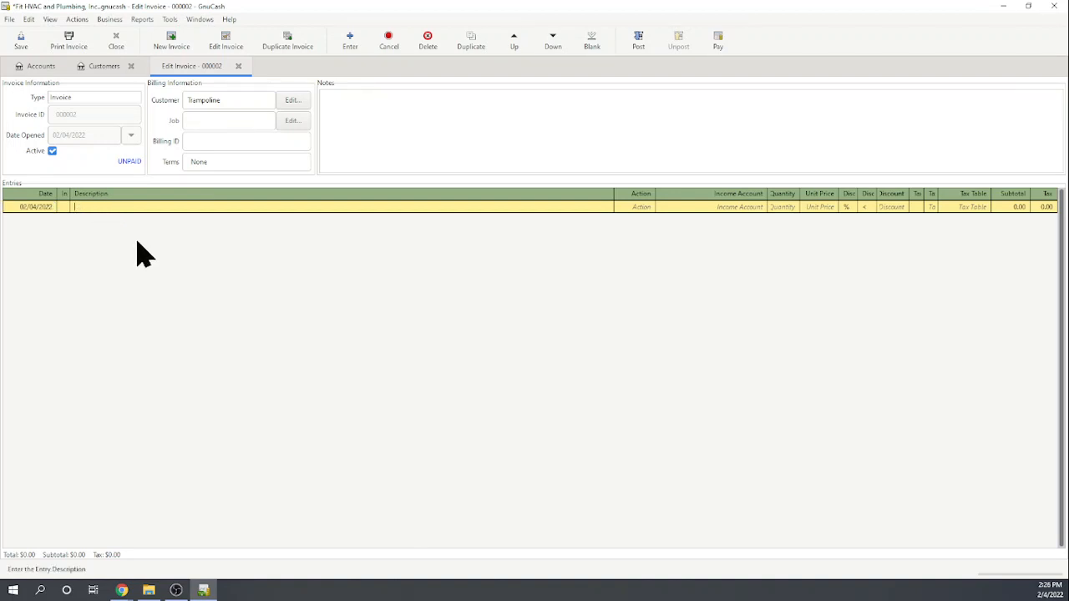
text(Service (Contract)
click(717, 208)
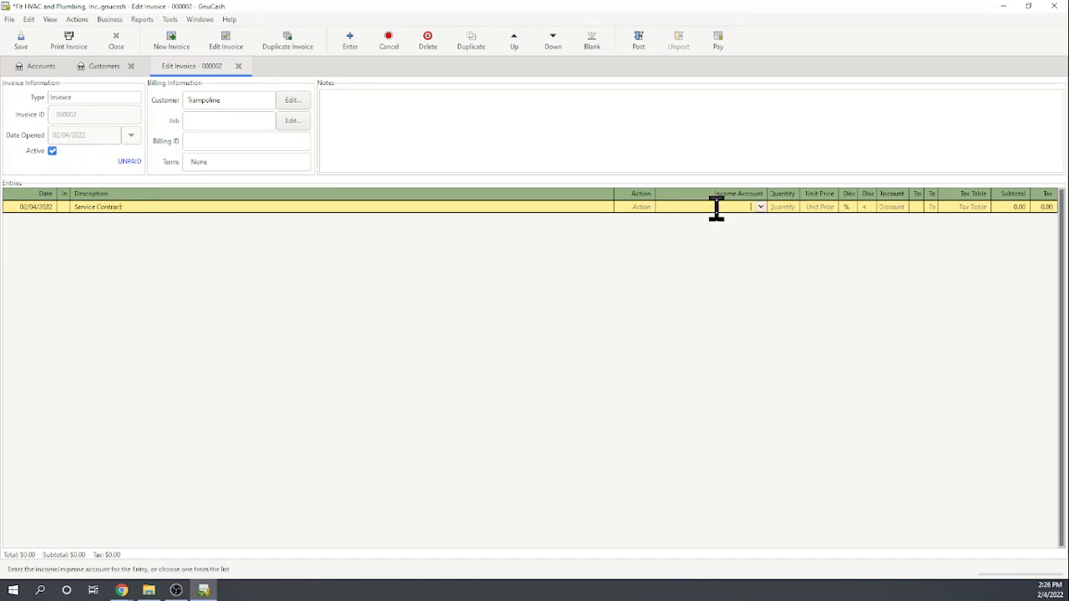
text(Sales)
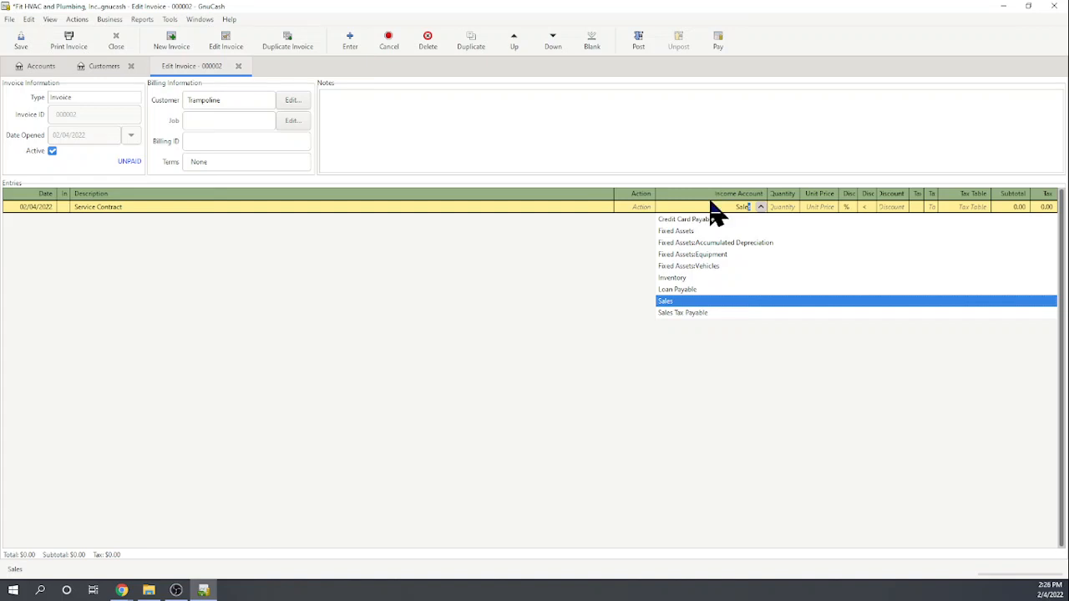
click(673, 303)
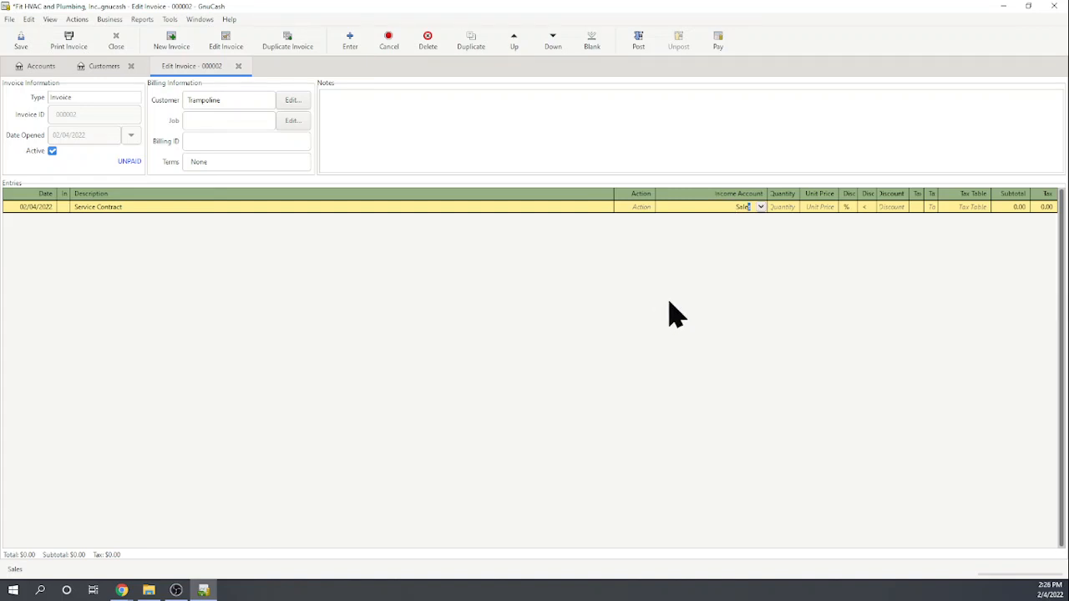
click(785, 209)
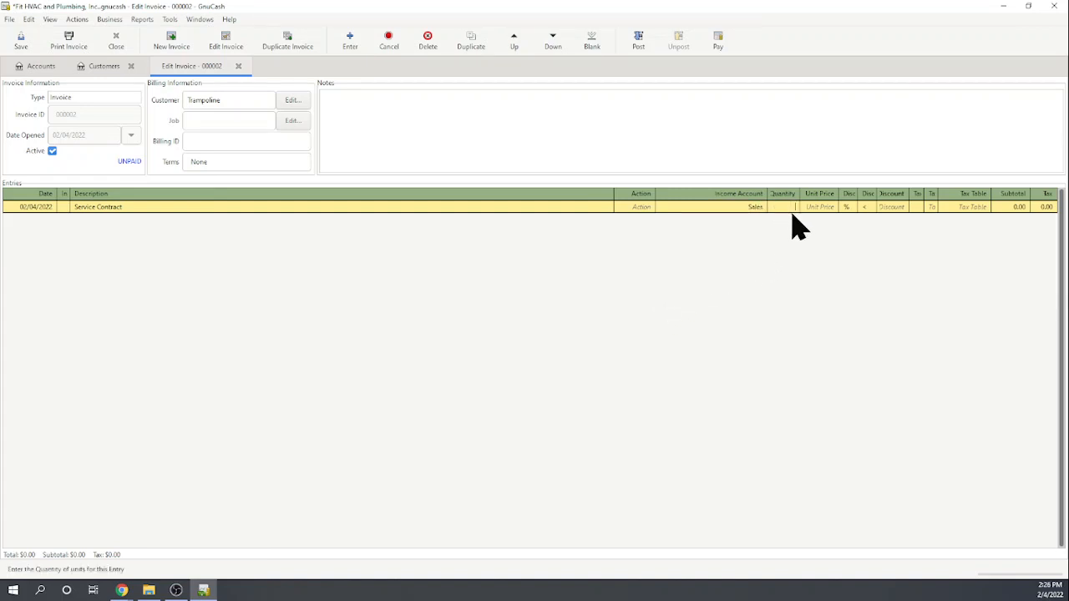
text(1)
click(818, 208)
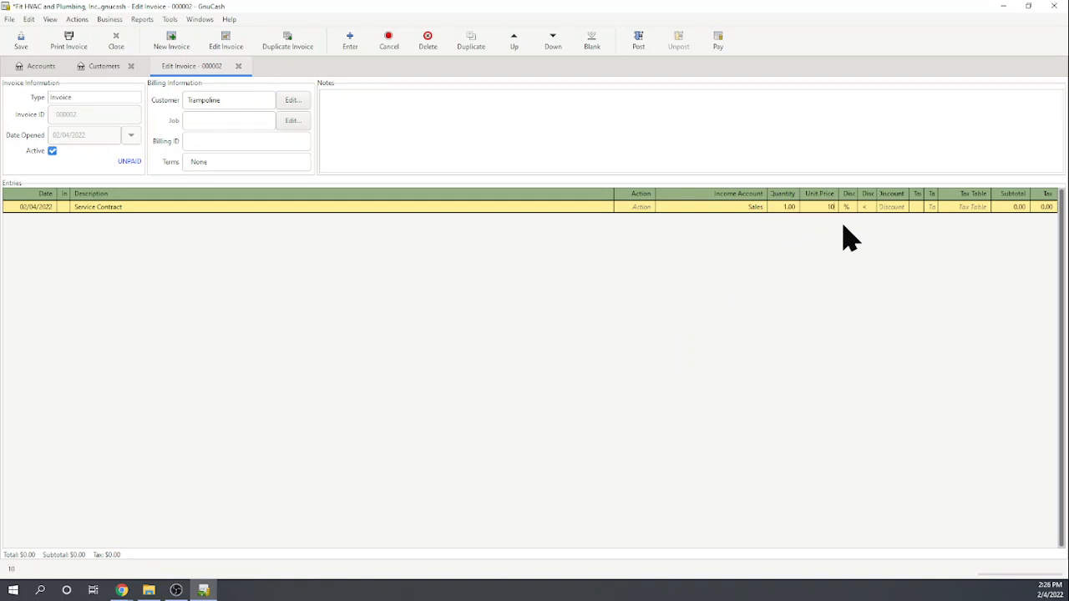
key(Tab)
- Save the entry, post the Trampoline invoice to Accounts Receivable dated 02/04/2022, and close the invoice
click(638, 43)
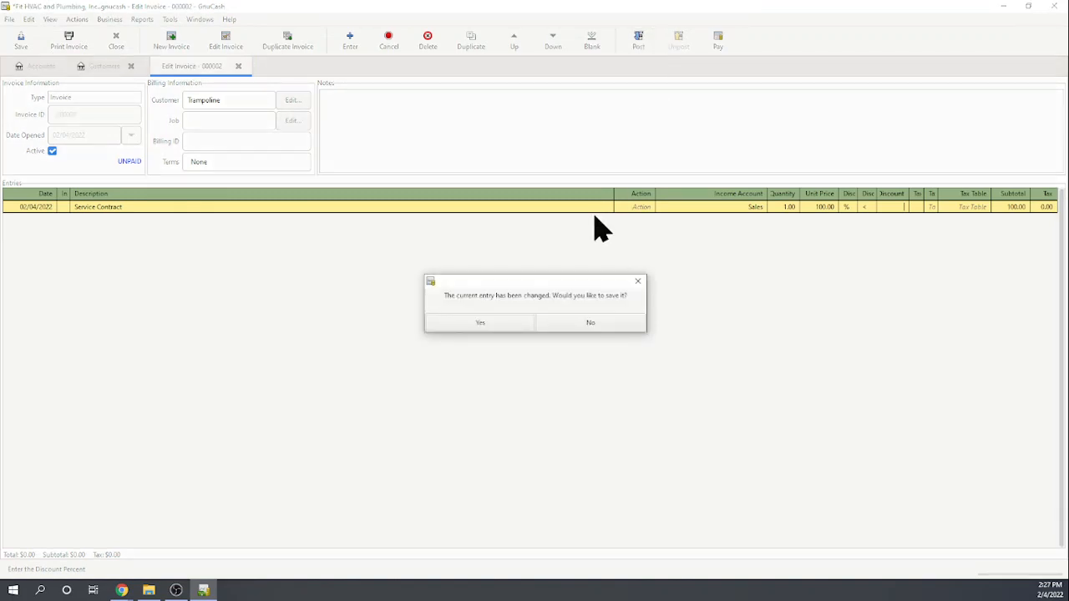
click(492, 324)
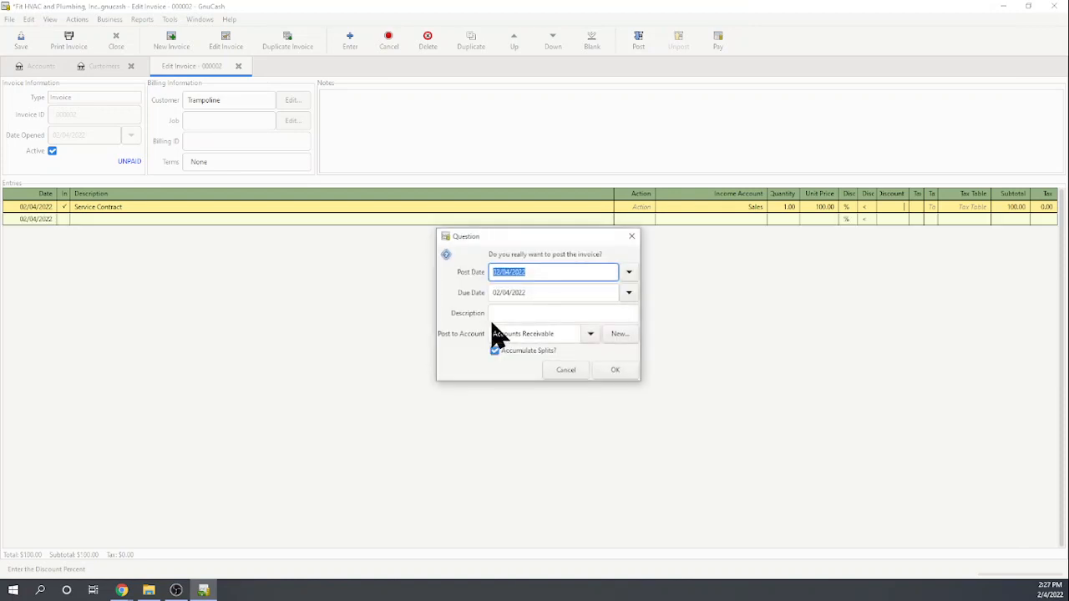
click(616, 370)
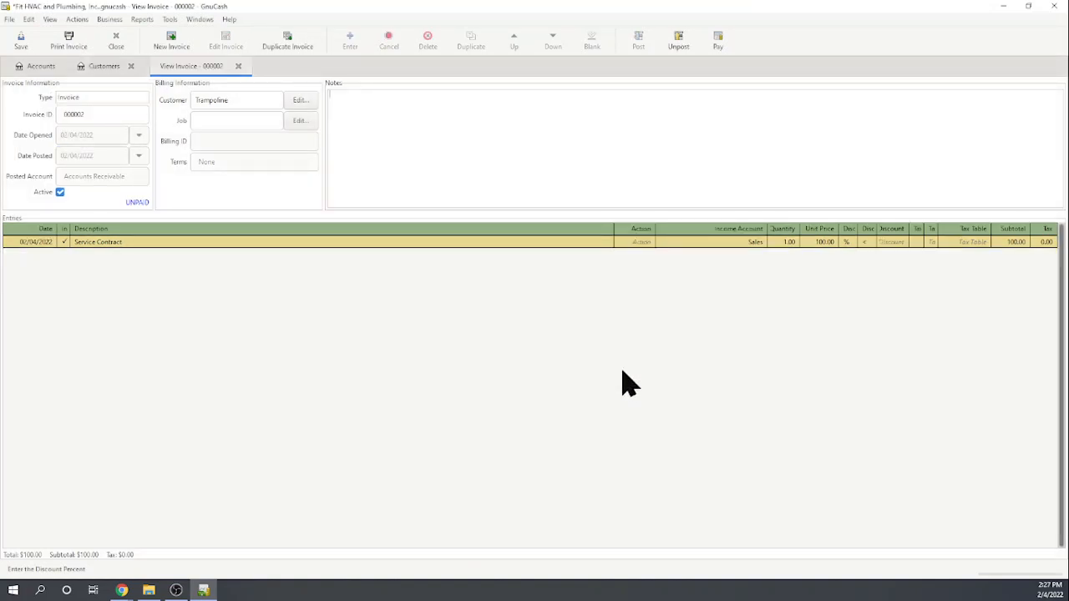
click(238, 66)
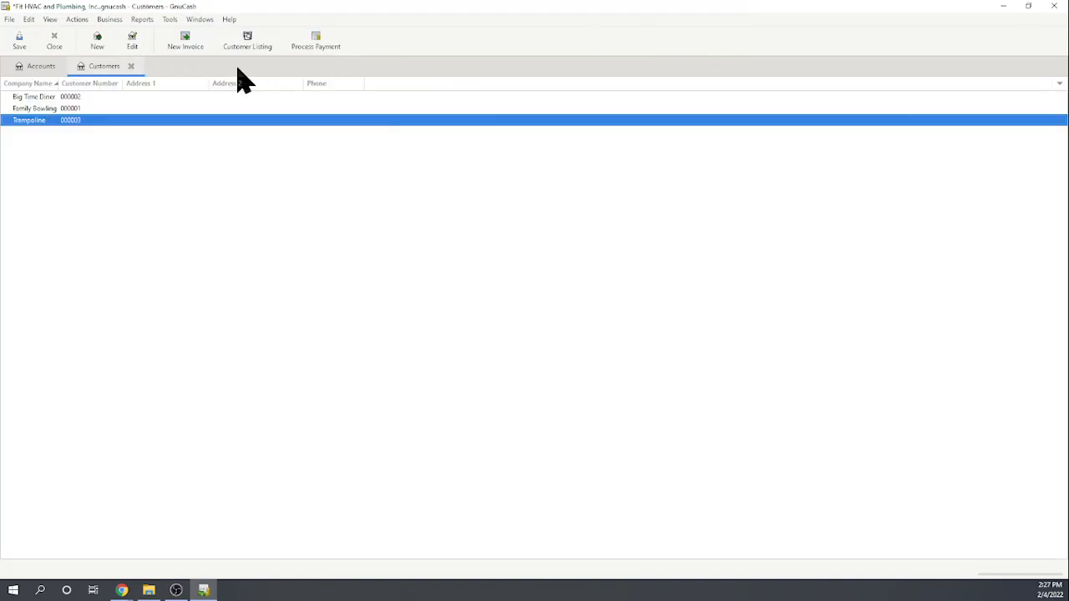
- Open the General Journal and examine the recently posted entries, including the Trampoline invoice
click(170, 23)
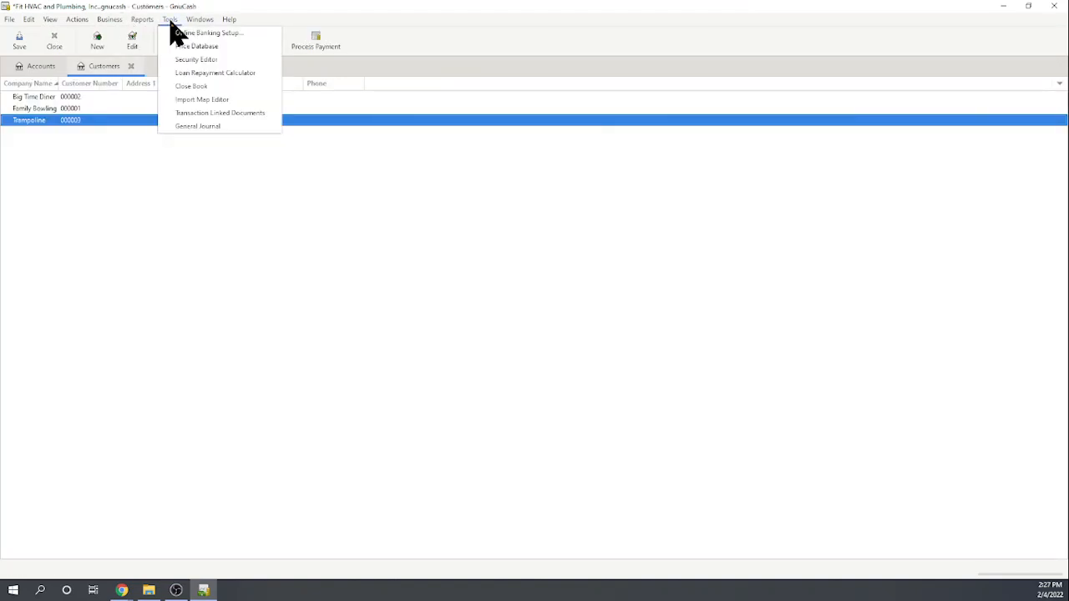
click(204, 130)
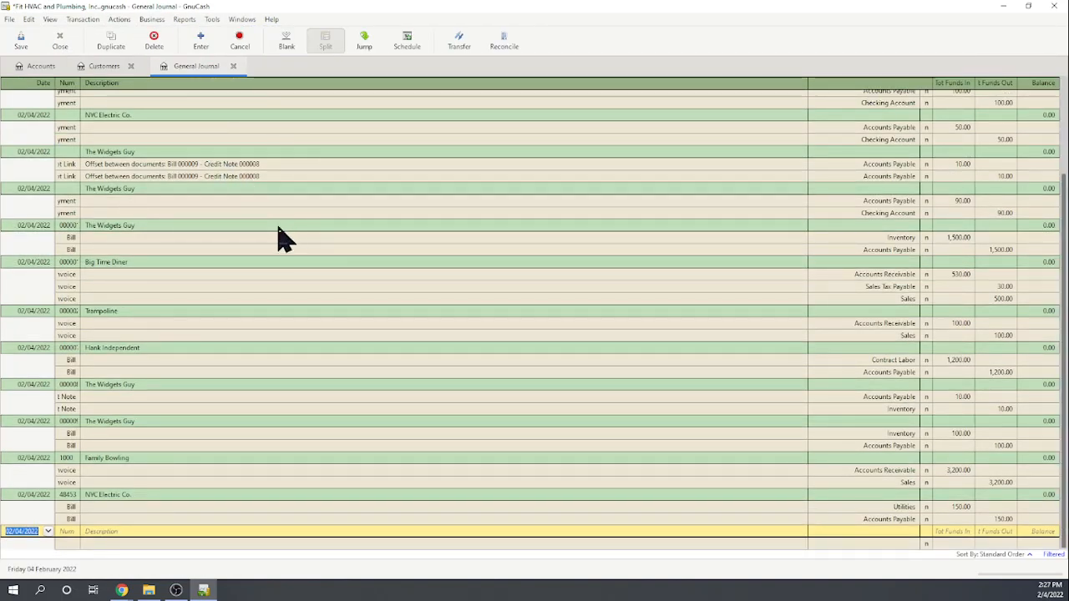
scroll(266, 257, up, 2)
scroll(266, 257, up, 3)
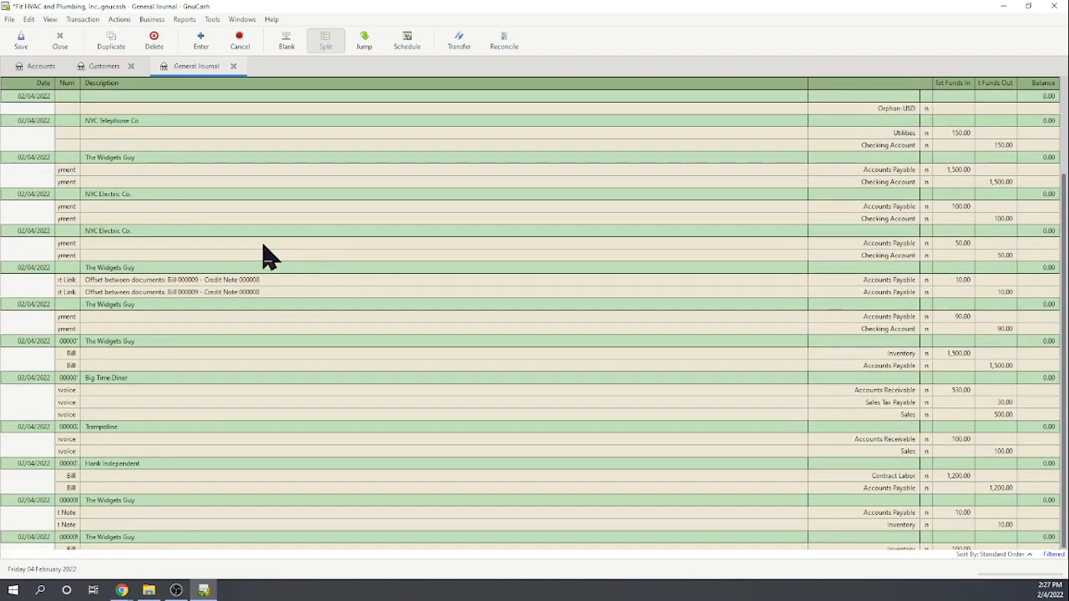
scroll(265, 257, down, 5)
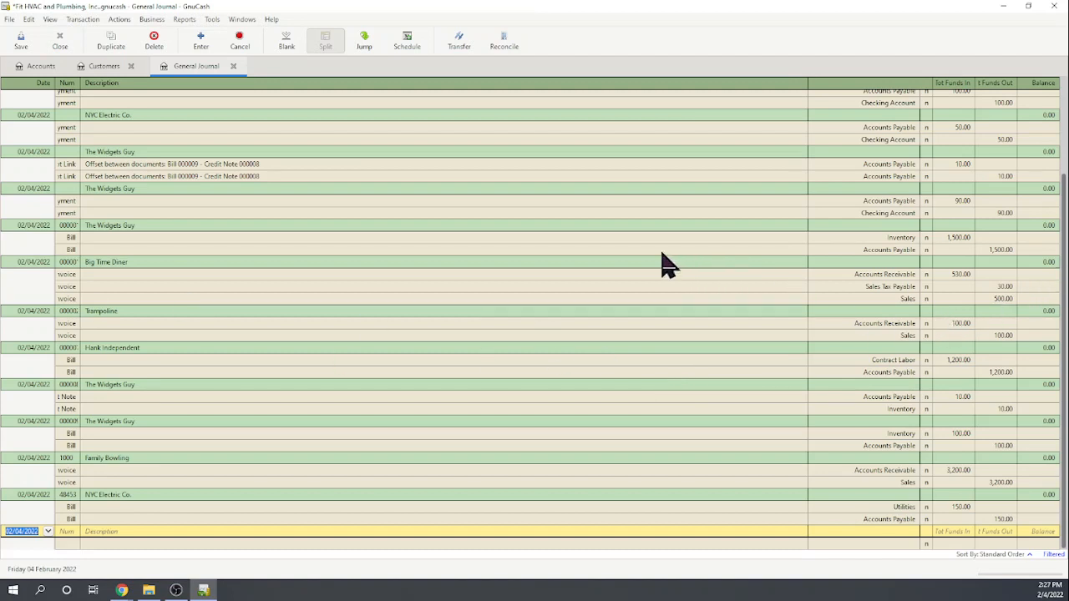
- Schedule the Trampoline invoice transaction to recur monthly from 03/04/2022 for 11 occurrences
click(129, 311)
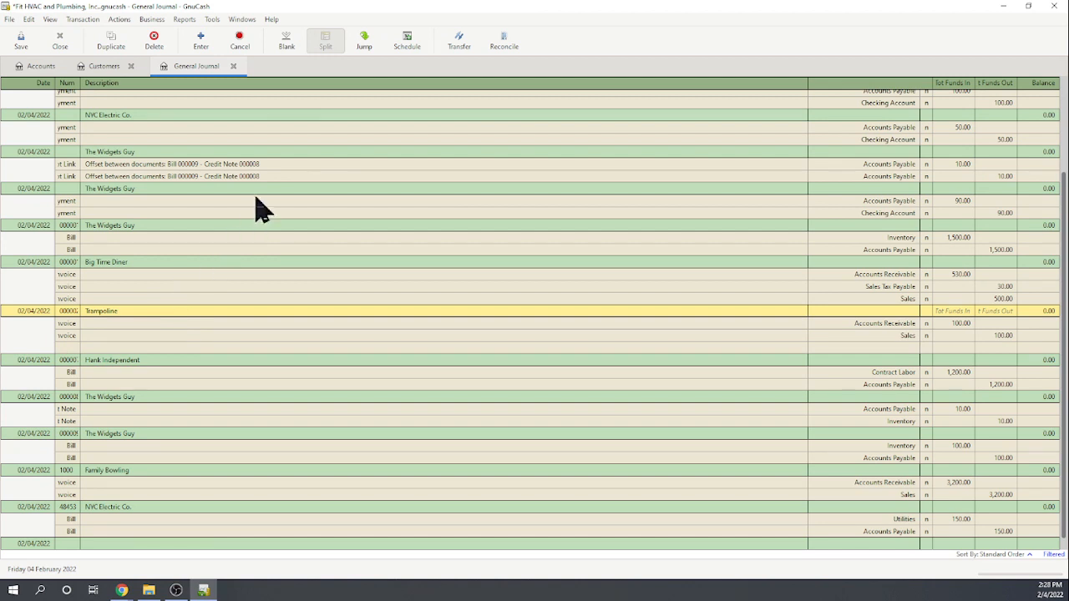
click(409, 45)
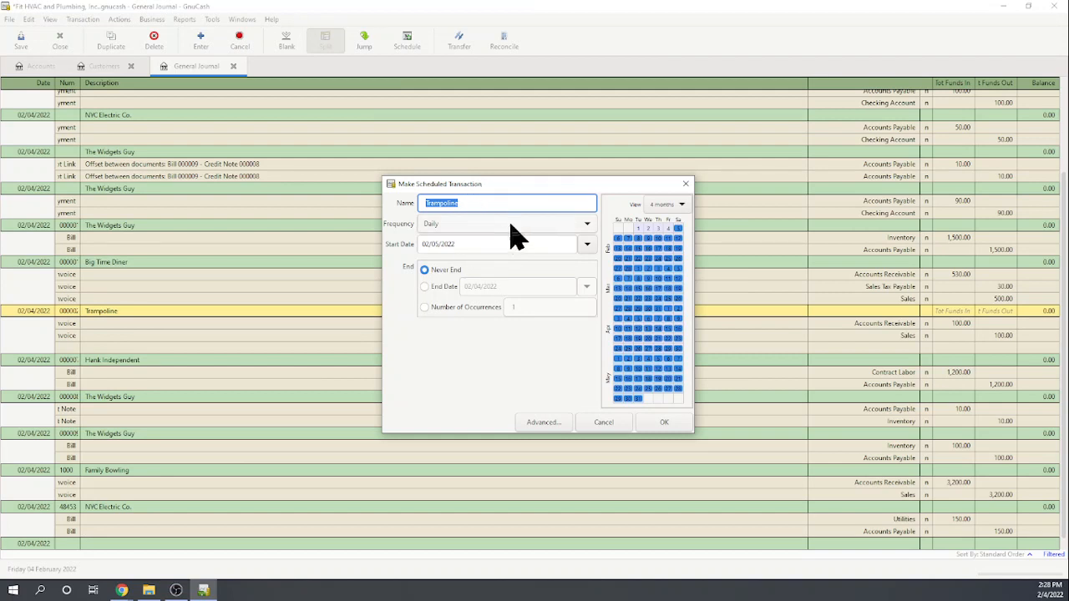
click(587, 234)
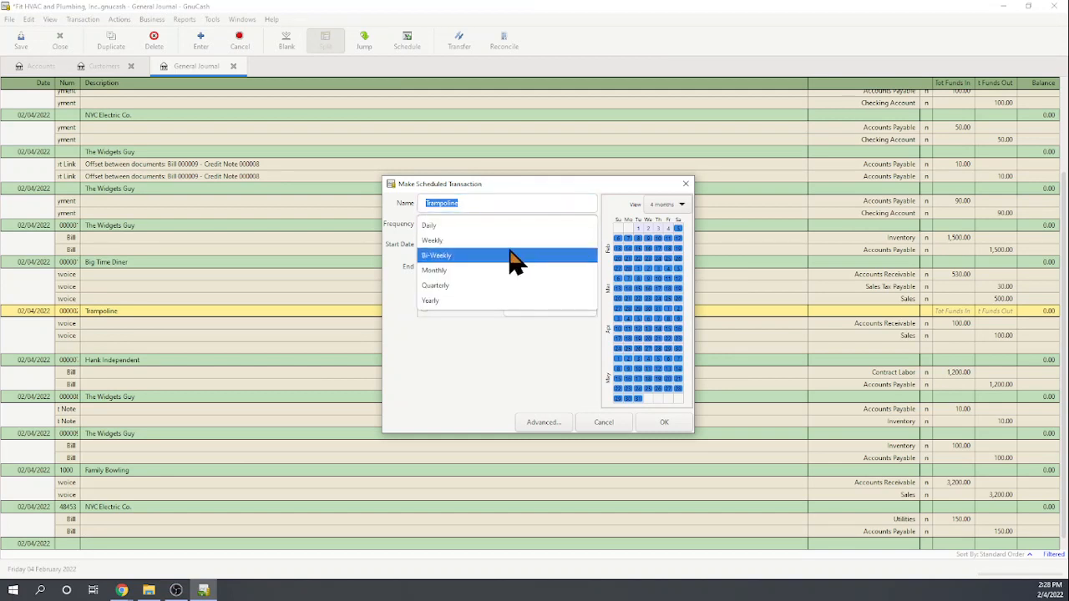
click(467, 271)
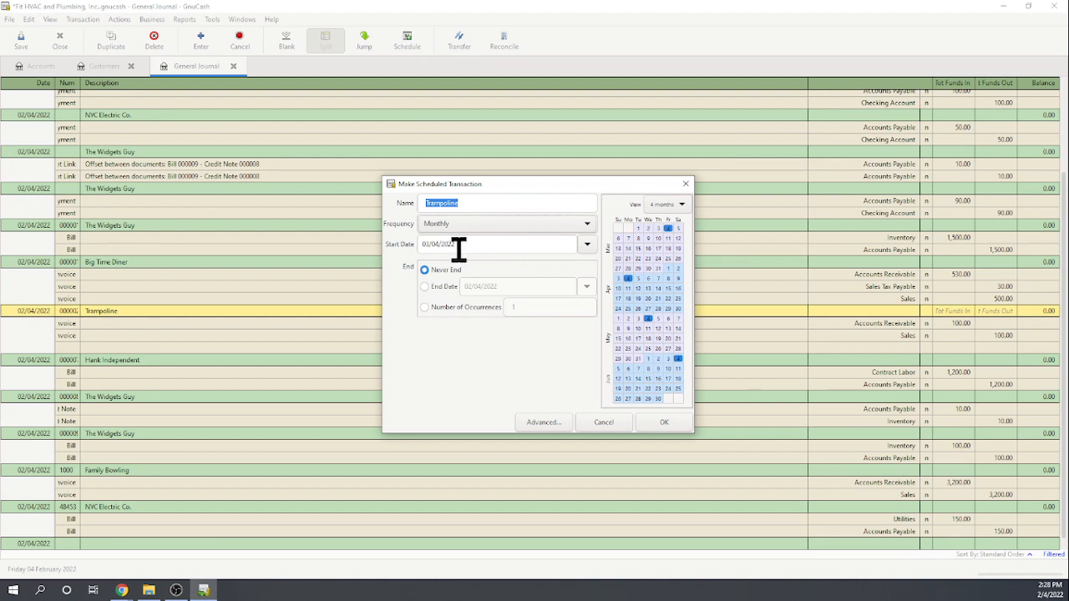
click(425, 306)
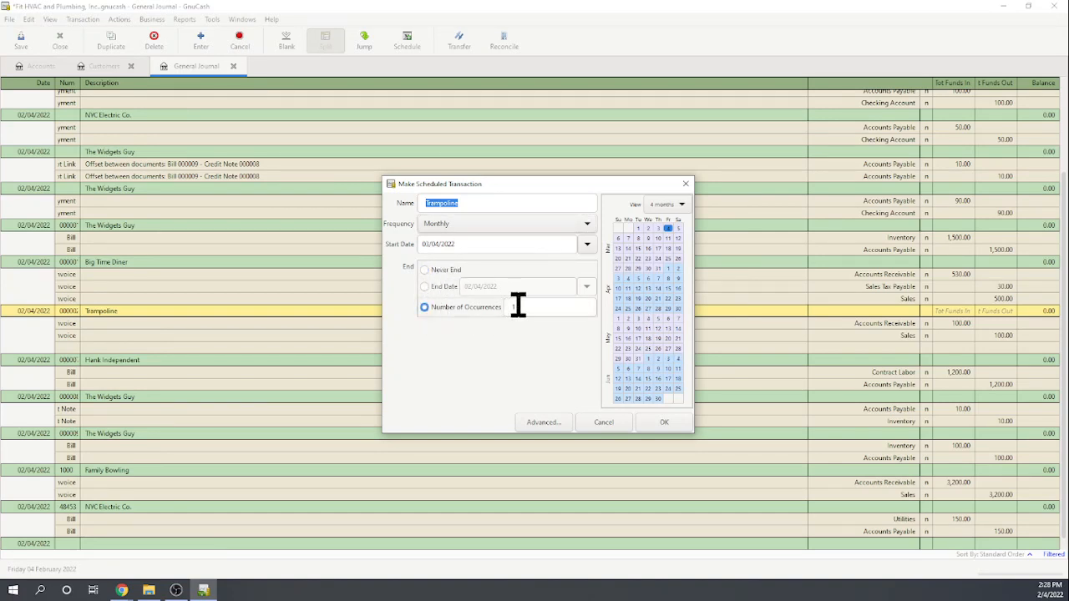
double_click(514, 307)
text(11)
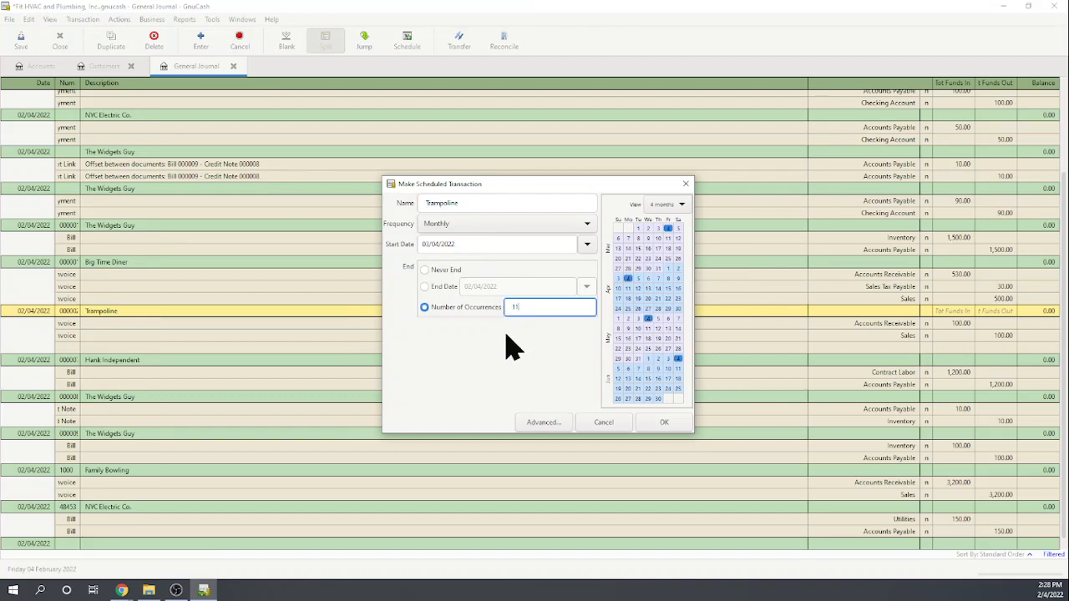
click(666, 424)
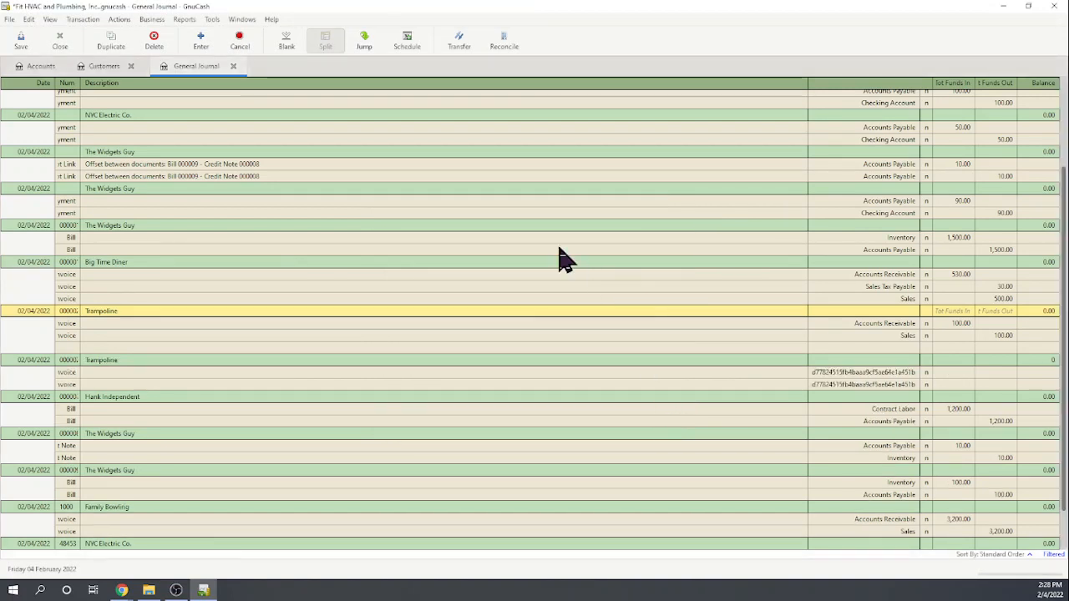
- Open the Scheduled Transaction Editor to check the upcoming Trampoline dates, and close both the editor and the General Journal
click(83, 21)
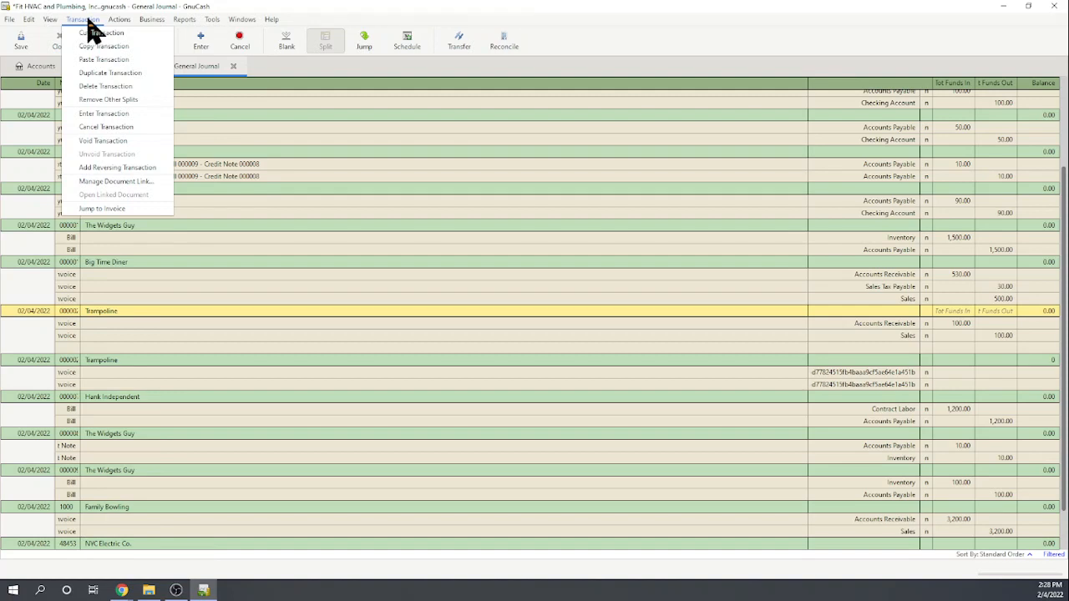
mouse_move(53, 22)
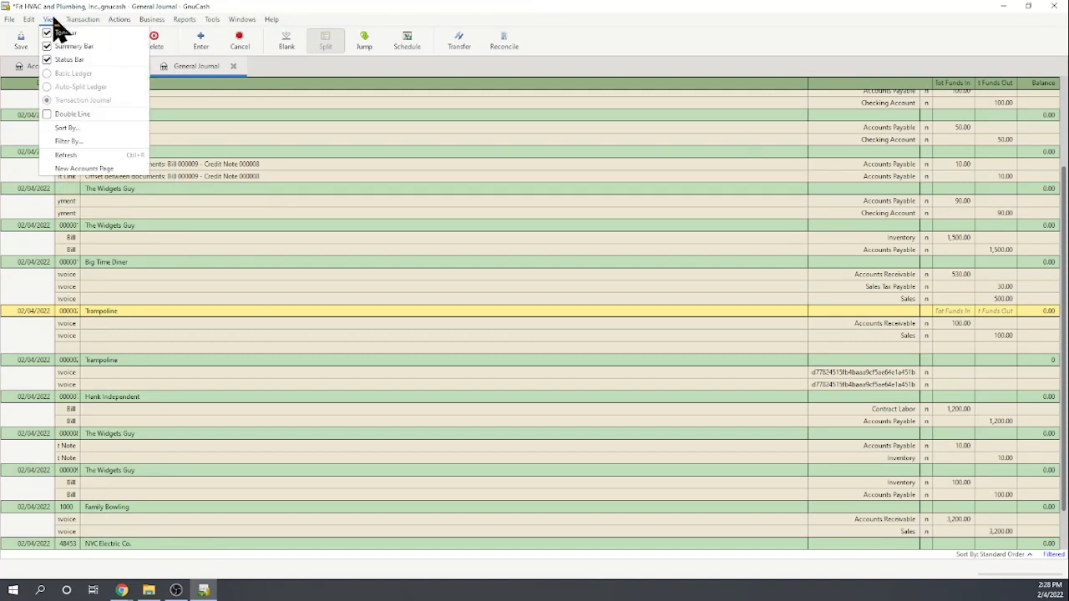
click(93, 20)
click(119, 20)
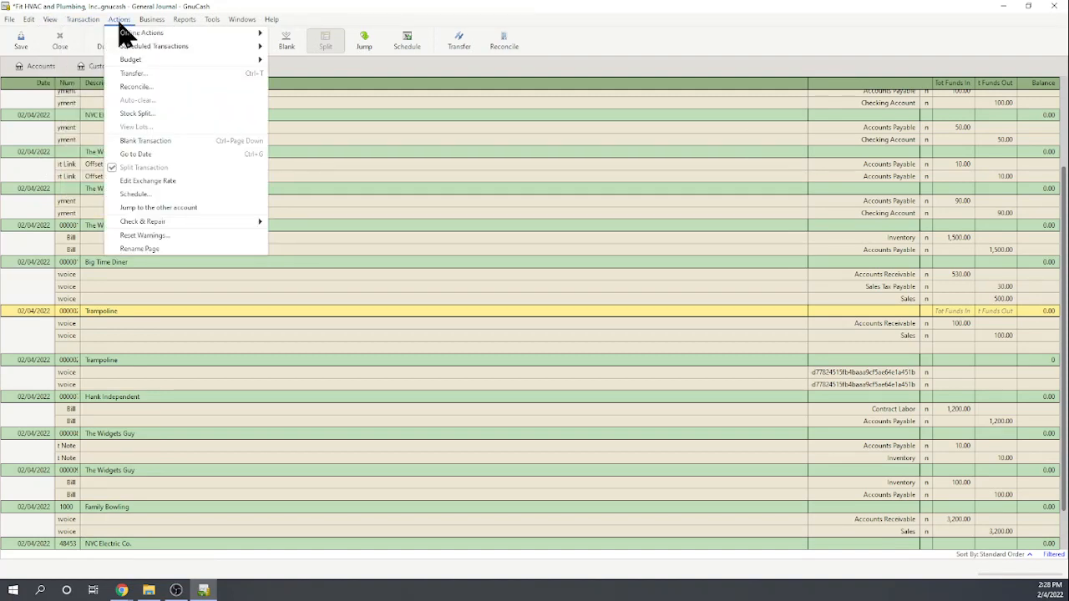
mouse_move(131, 50)
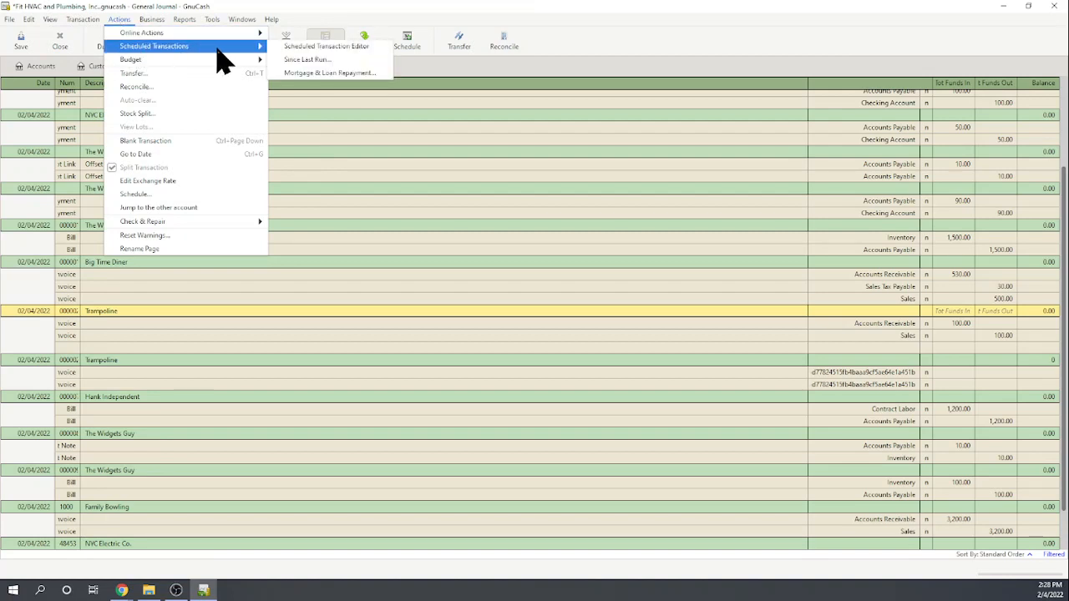
click(304, 51)
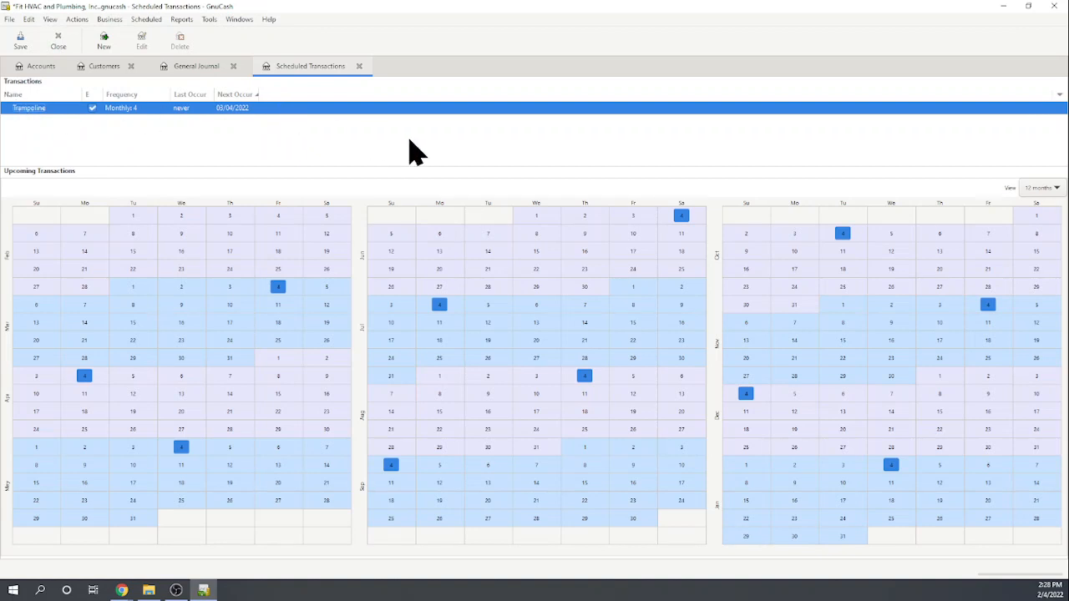
click(360, 67)
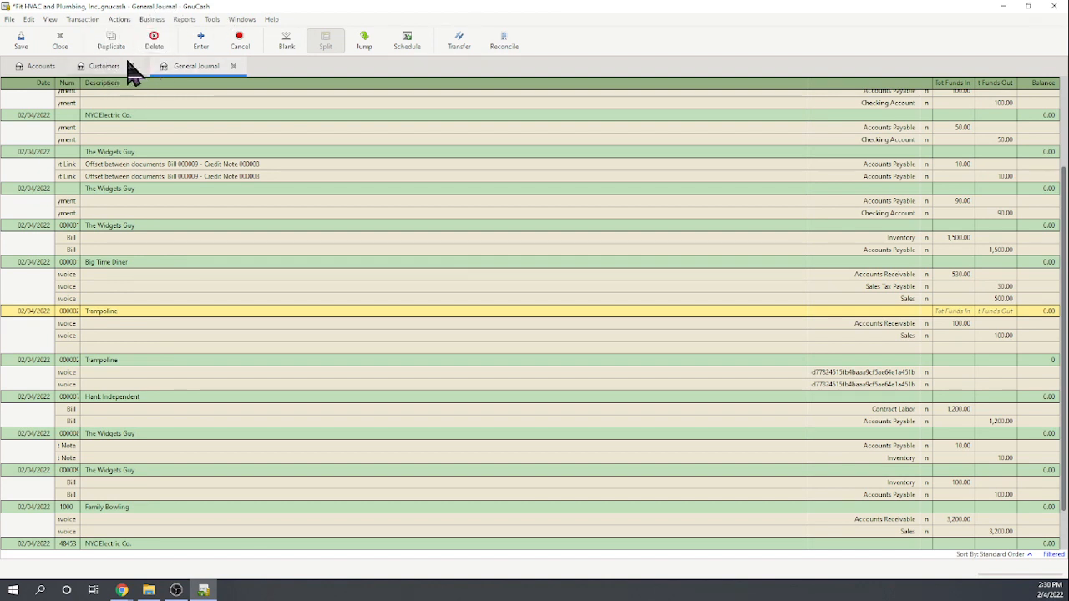
click(233, 66)
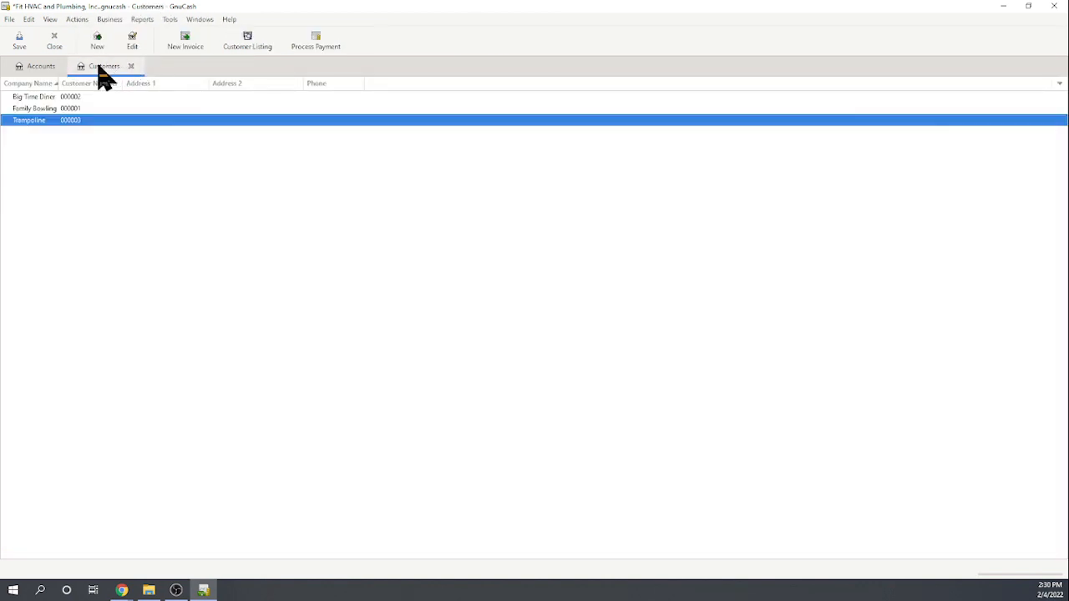
- Search the customer invoices for unpaid ones using the Is Paid? criterion, and examine the listed invoices' columns
click(41, 109)
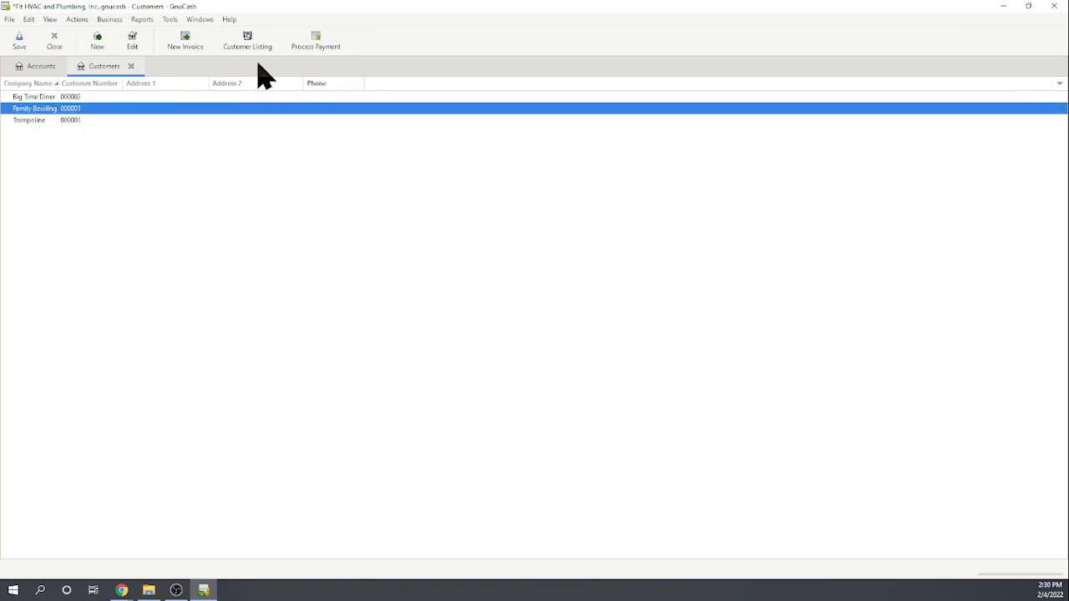
click(109, 21)
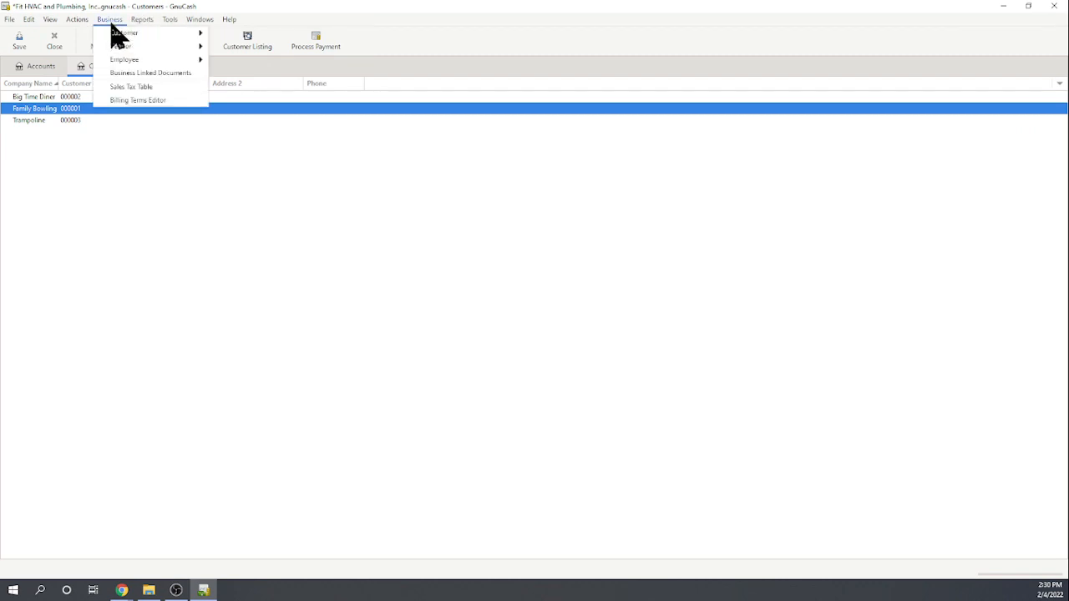
mouse_move(112, 35)
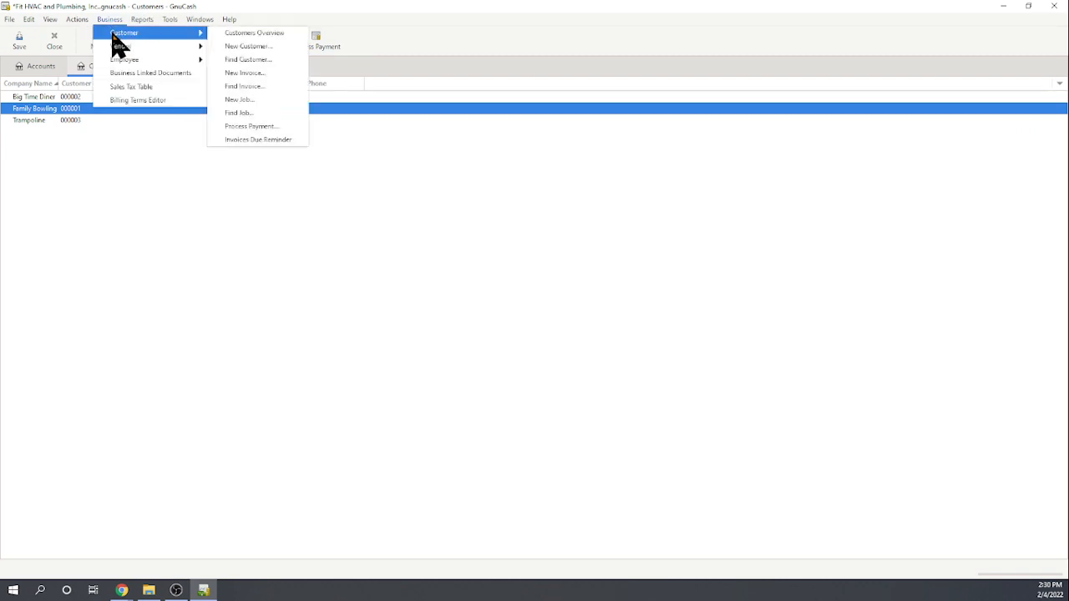
click(251, 87)
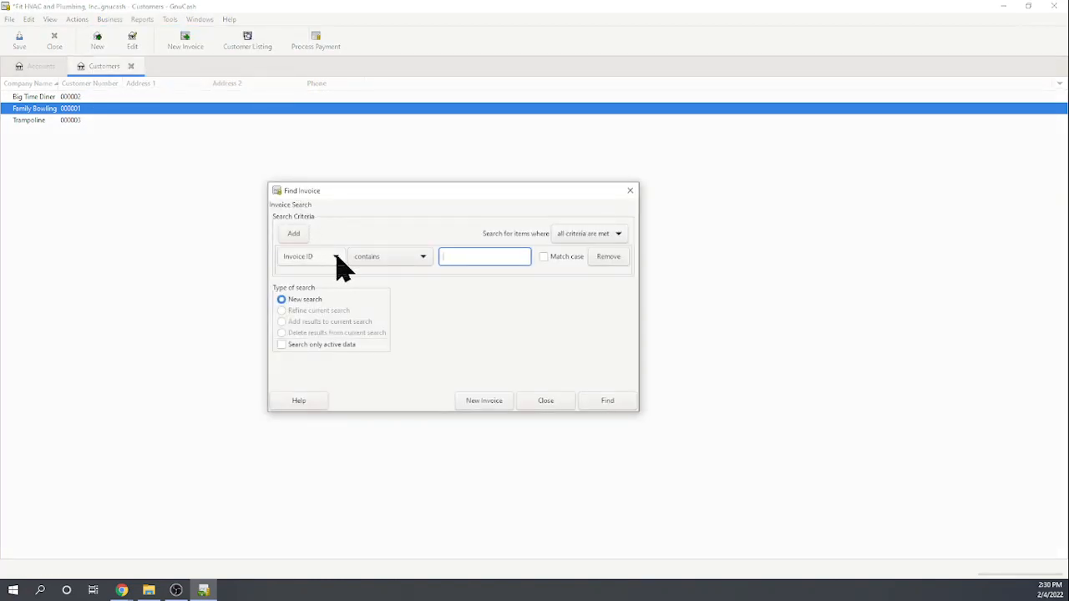
click(338, 262)
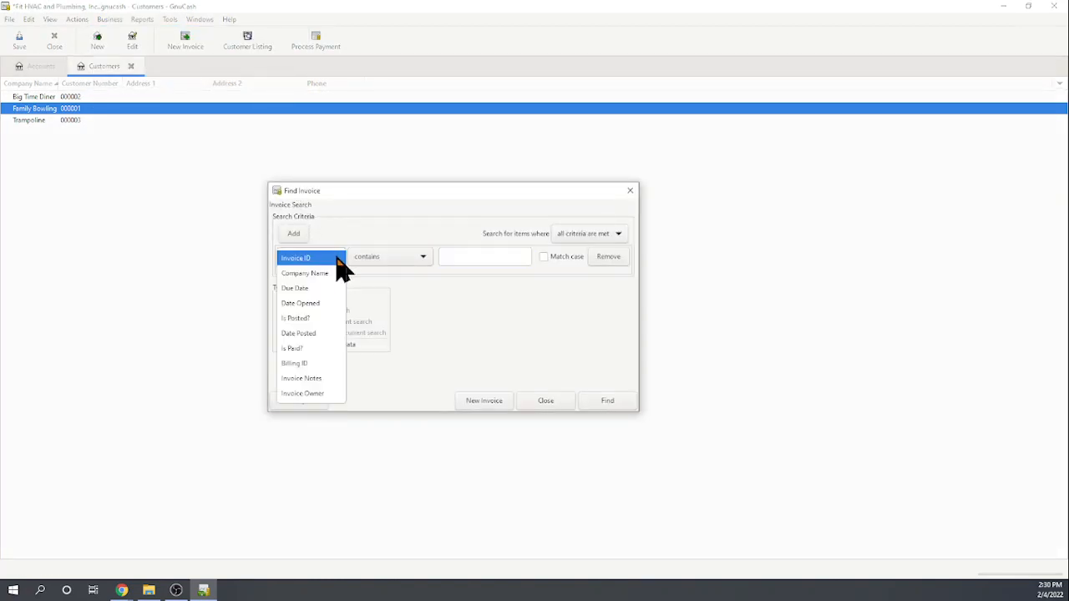
click(303, 348)
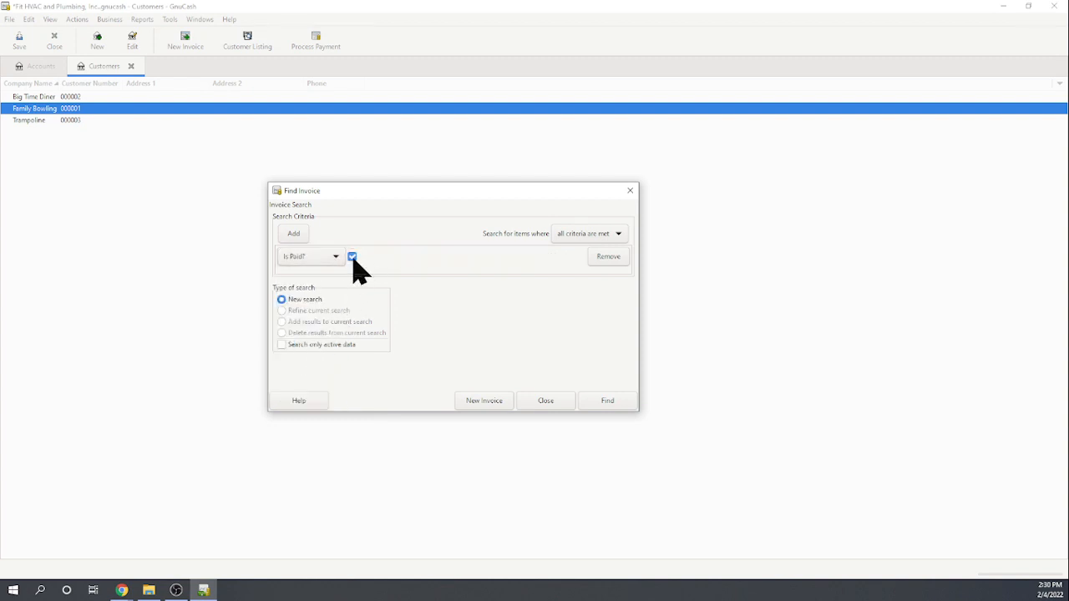
click(606, 404)
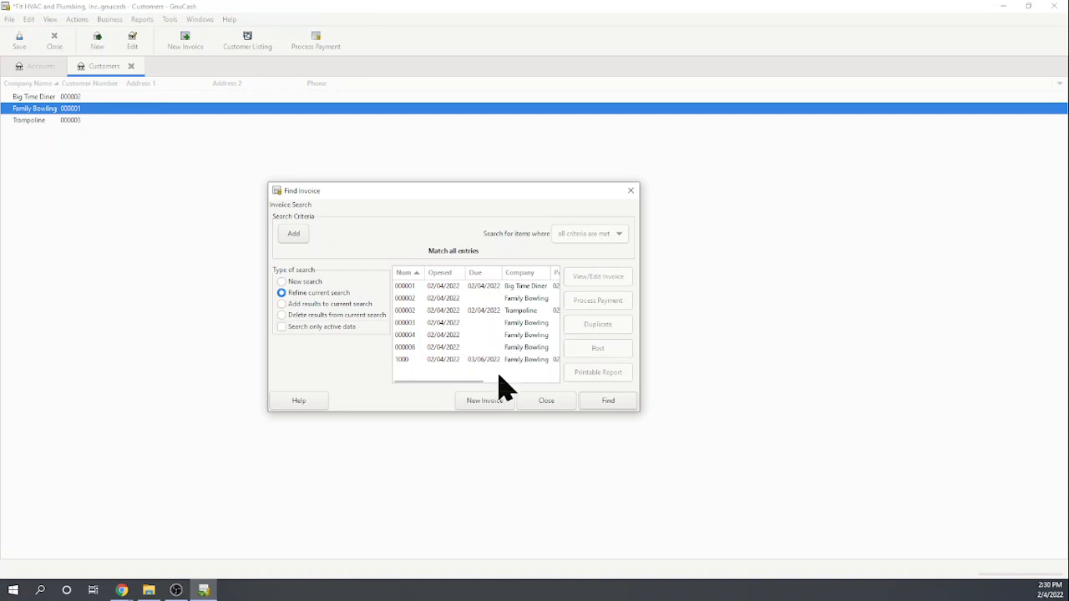
drag(454, 379, 432, 378)
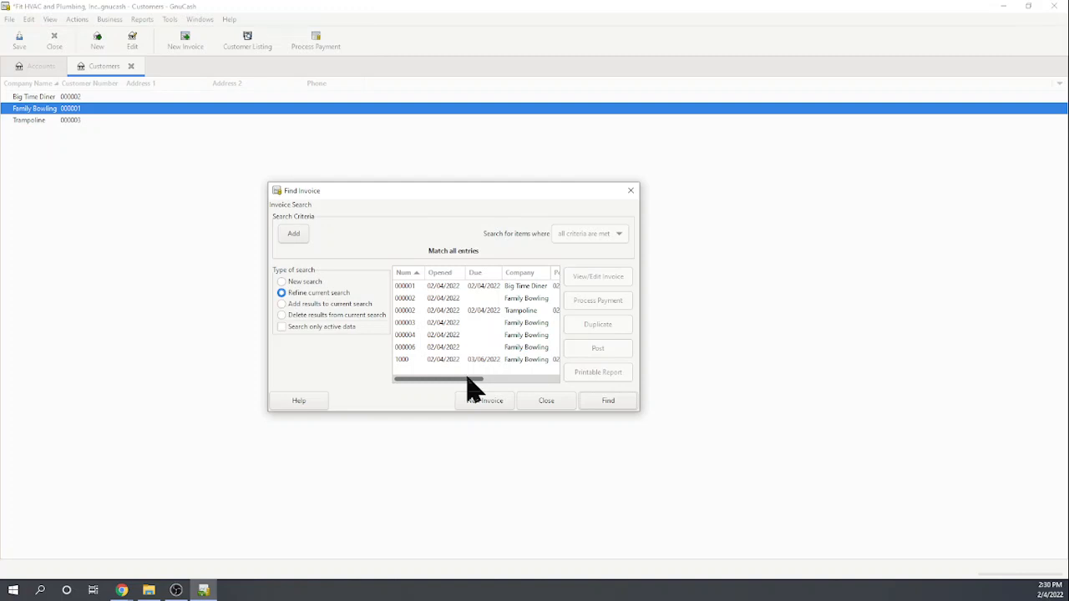
drag(467, 378, 549, 378)
drag(561, 374, 435, 375)
- Process payment of Family Bowling's invoice due 03/06/2022 into the Checking Account, and close the invoice search
click(435, 361)
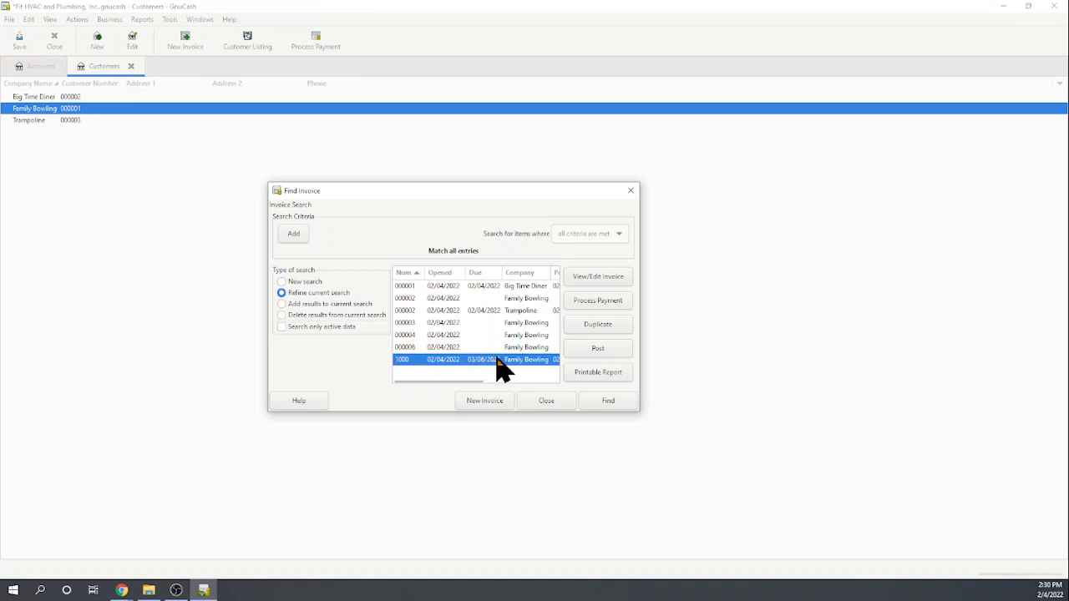
click(597, 302)
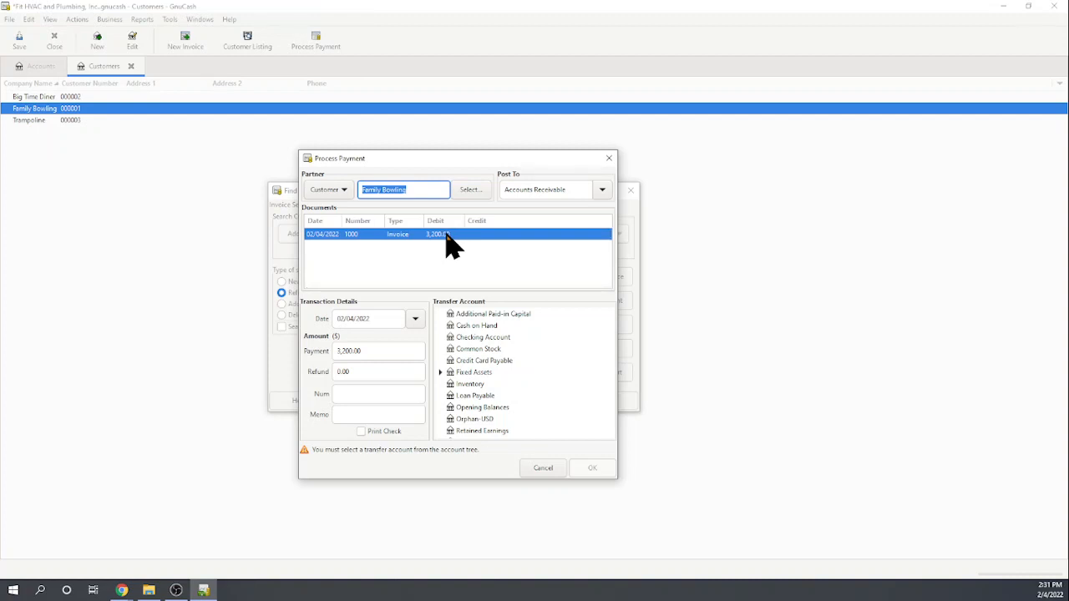
click(486, 338)
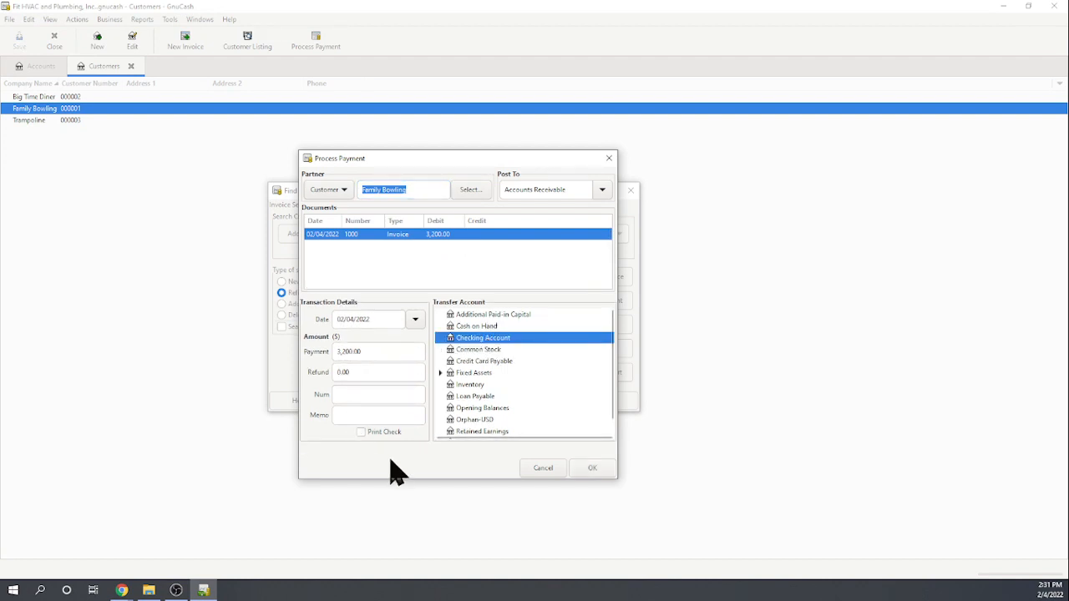
click(593, 470)
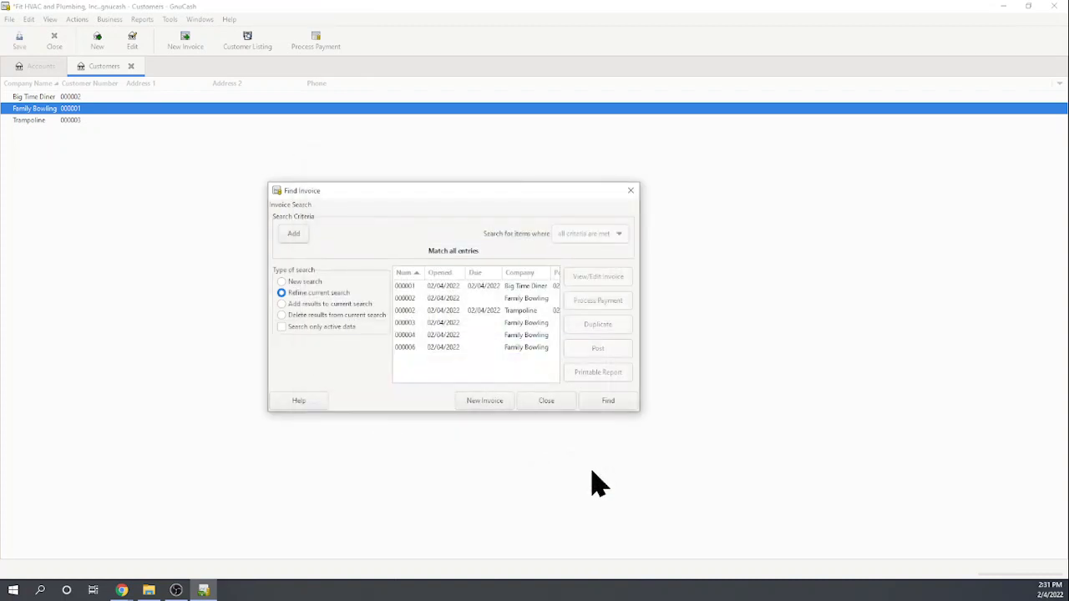
click(547, 401)
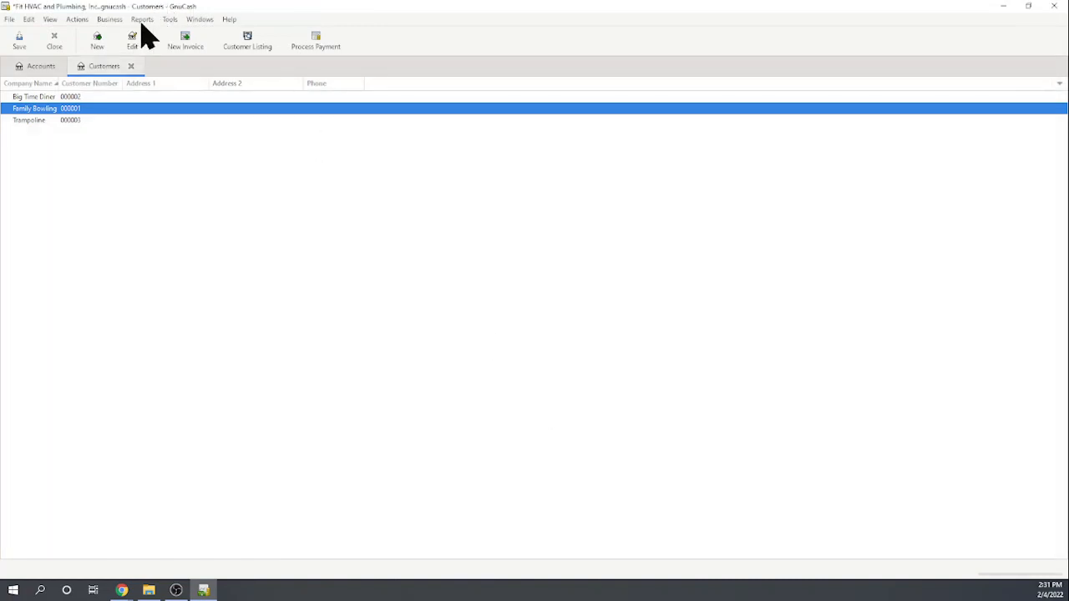
- Open the Balance Sheet report to check the asset balances, including Accounts Receivable, and close the report
click(143, 20)
mouse_move(153, 37)
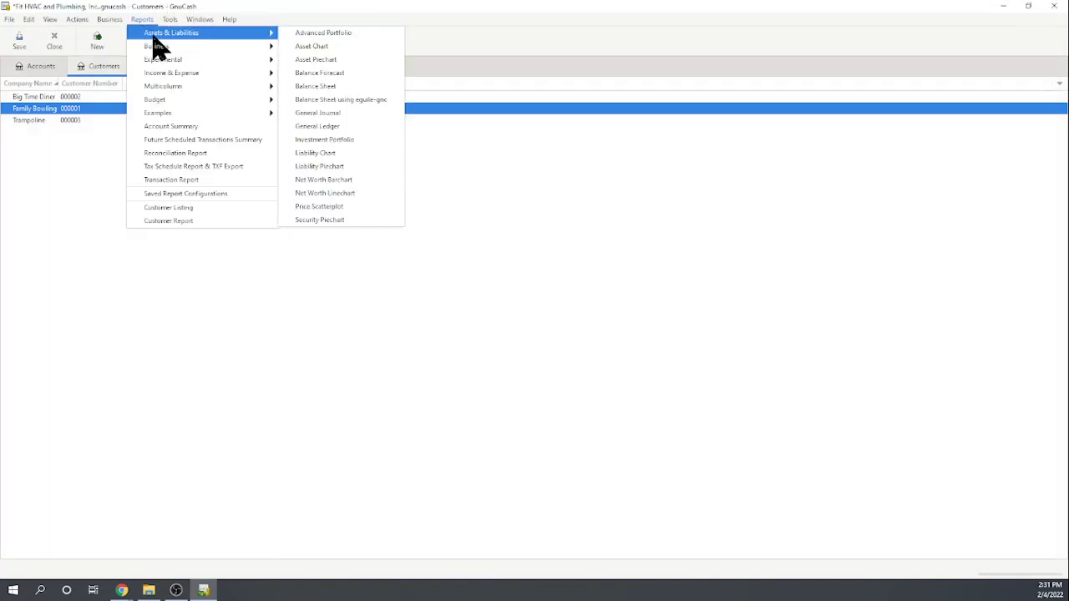
click(332, 88)
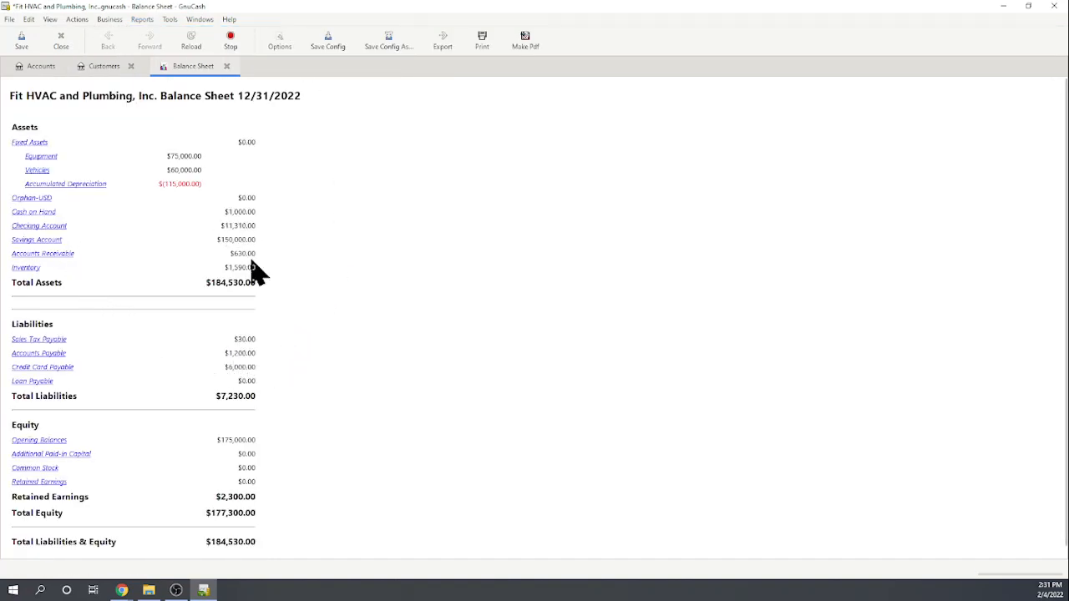
click(226, 66)
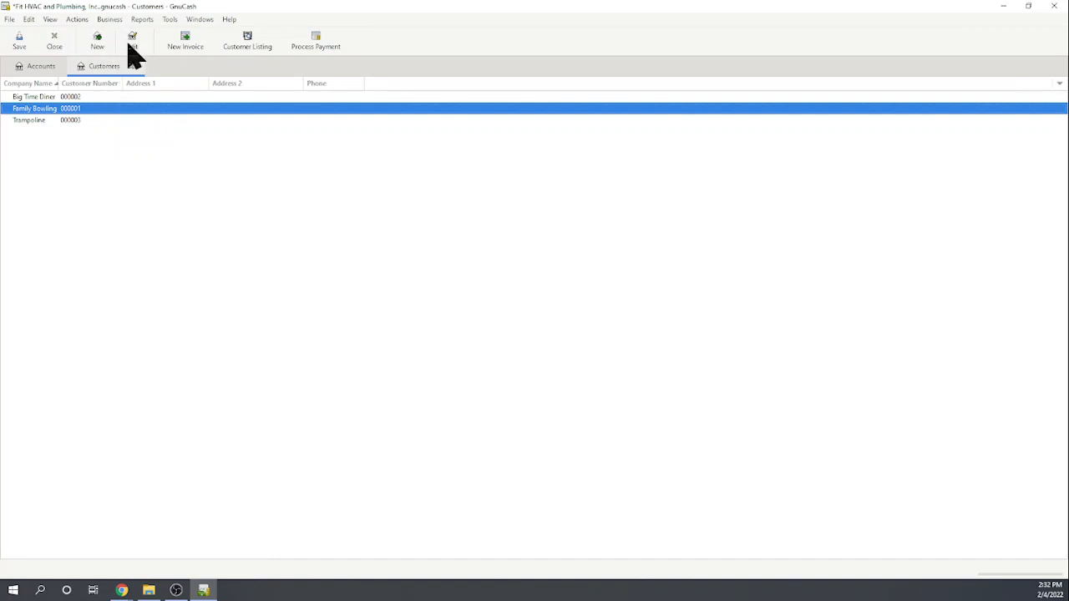
click(109, 21)
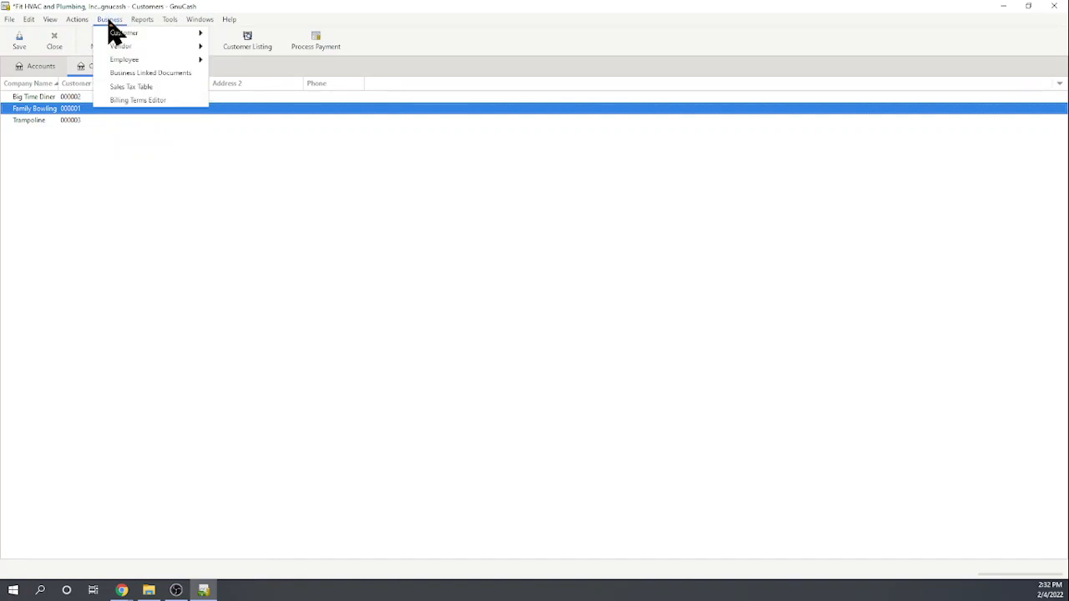
mouse_move(111, 35)
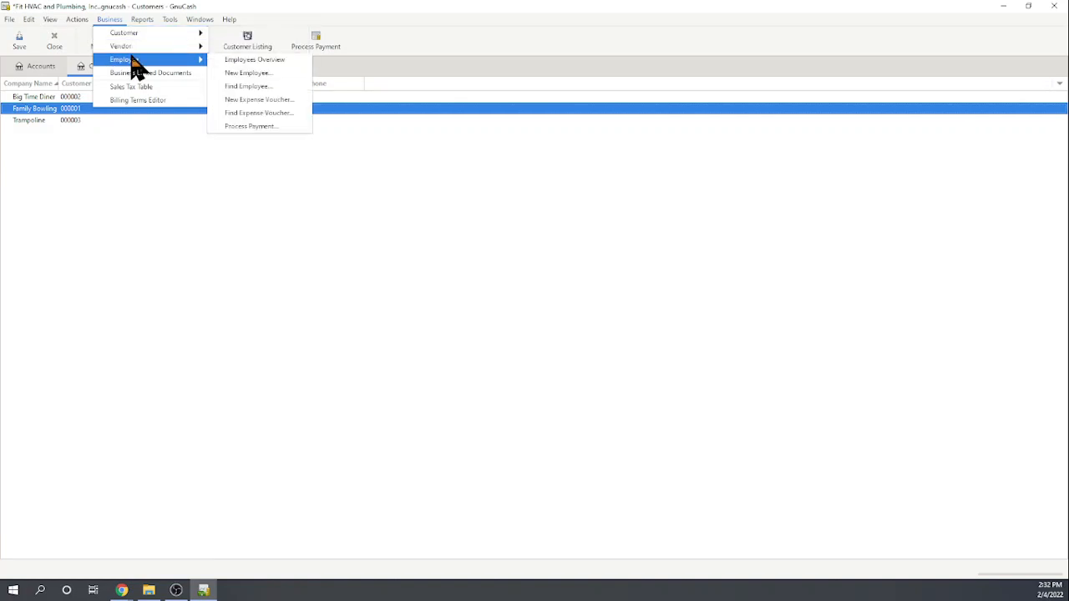
click(163, 178)
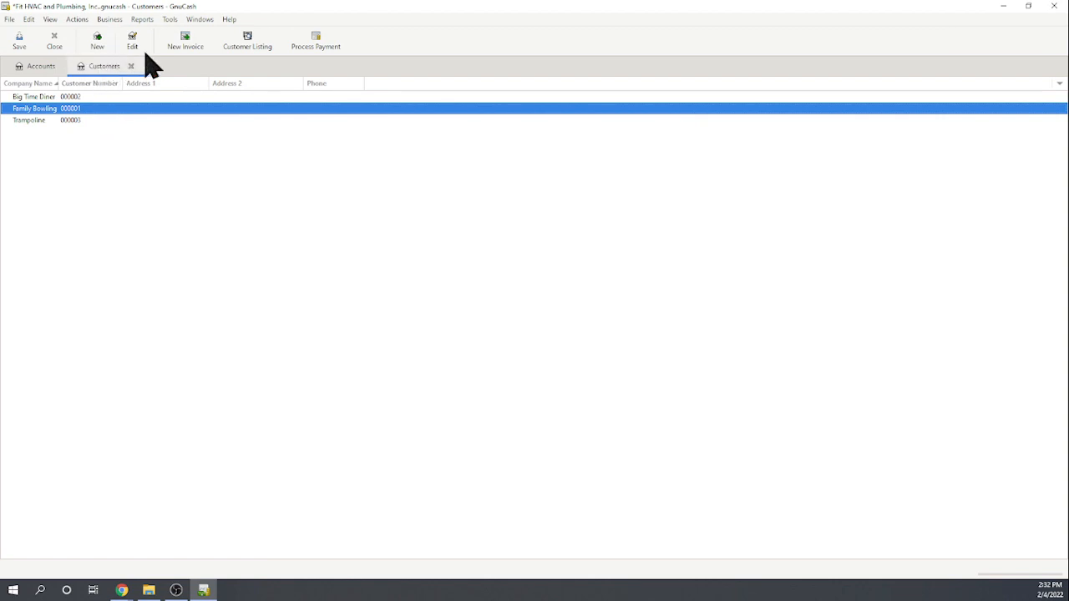
- Open the General Journal and start a new transaction with the description "Walk-in Customer"
click(77, 20)
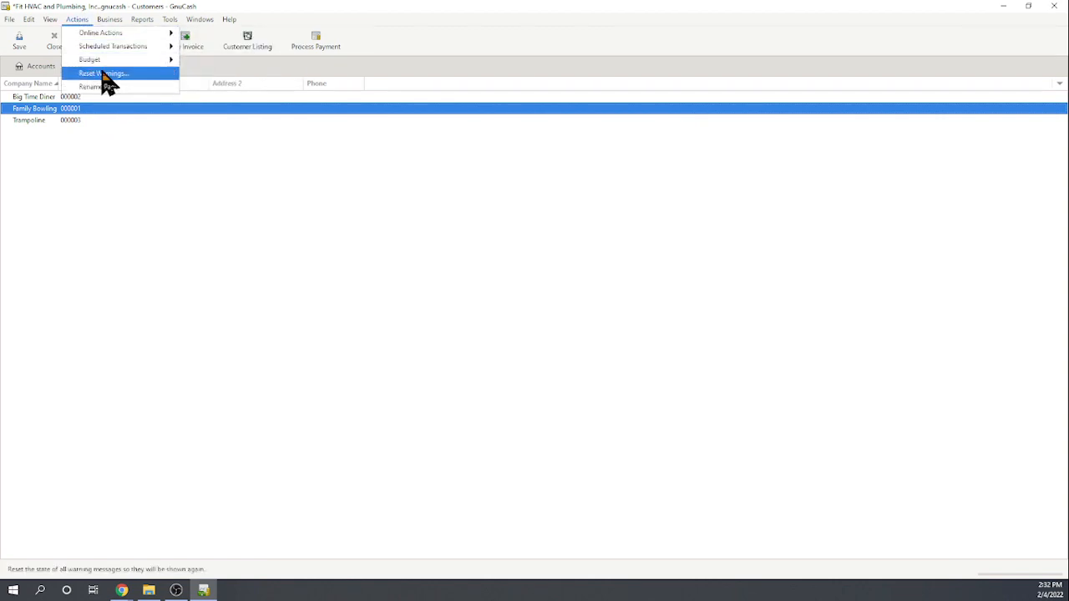
mouse_move(199, 26)
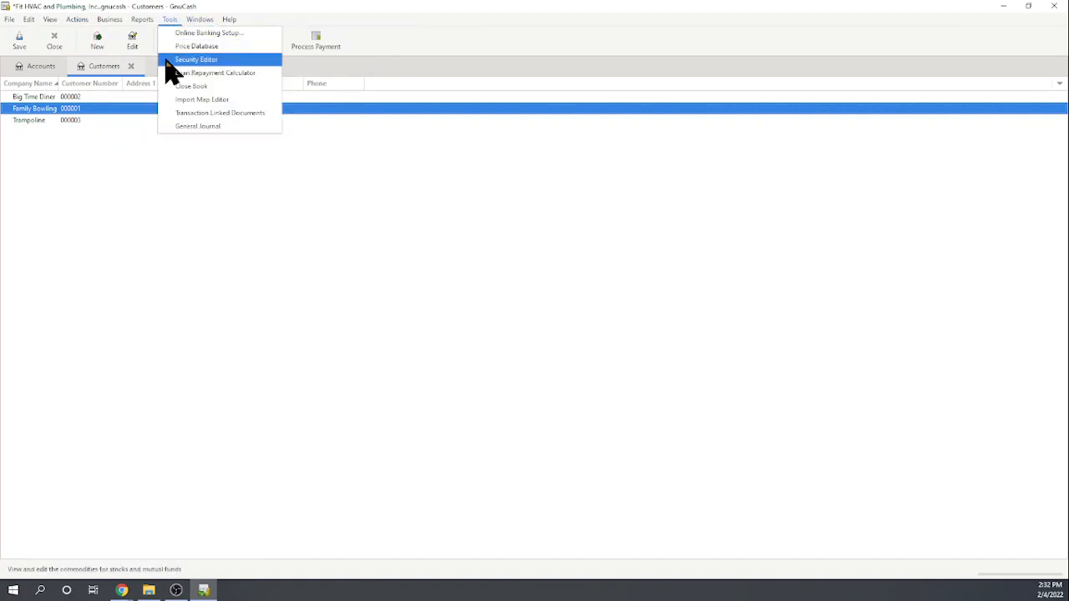
click(192, 129)
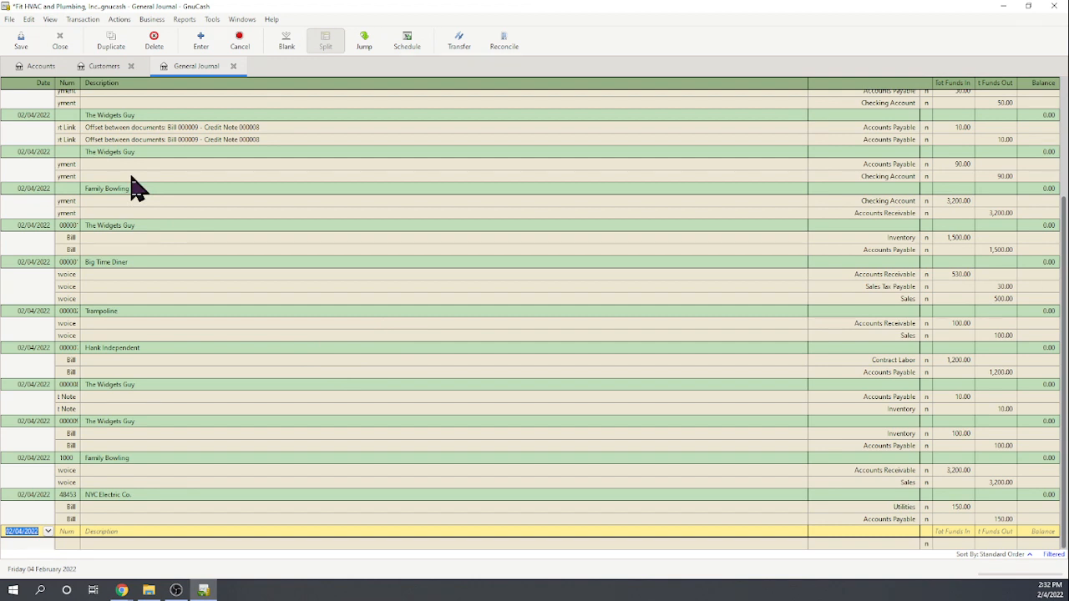
key(Tab)
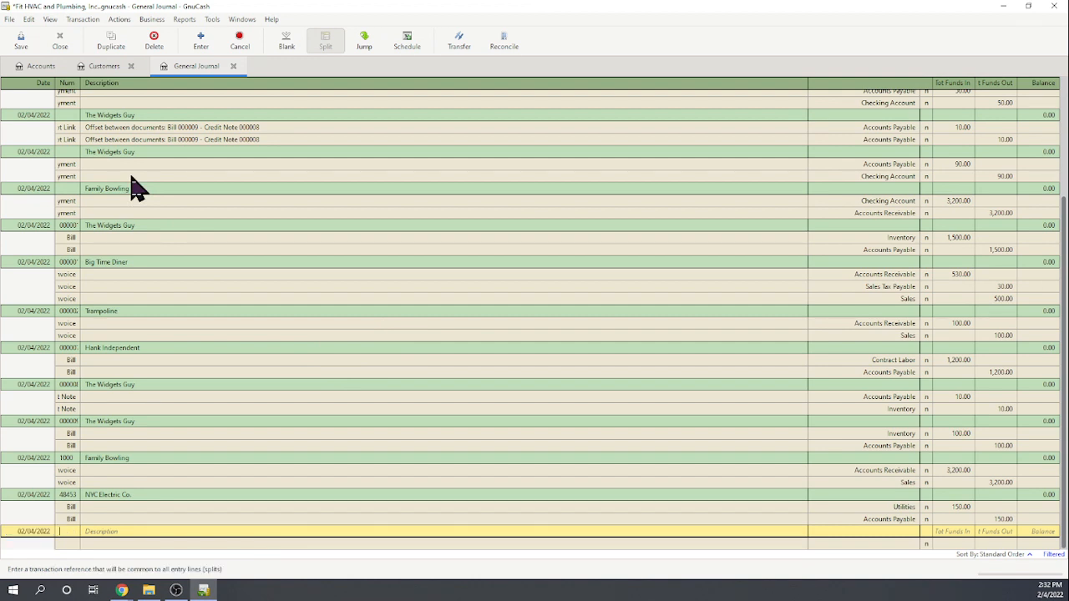
key(Tab)
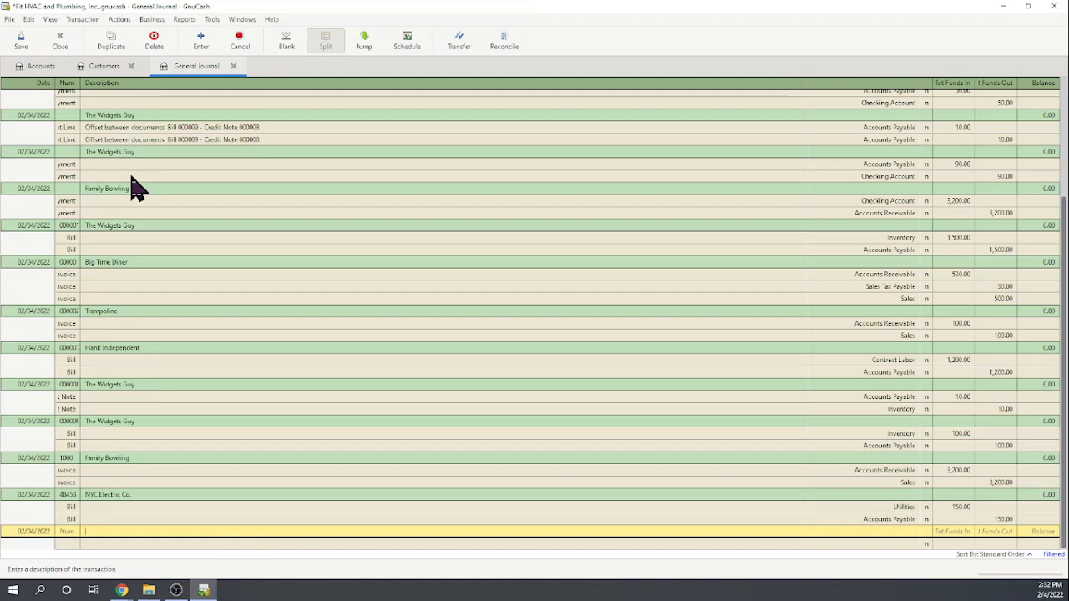
text(Walk-in Customer)
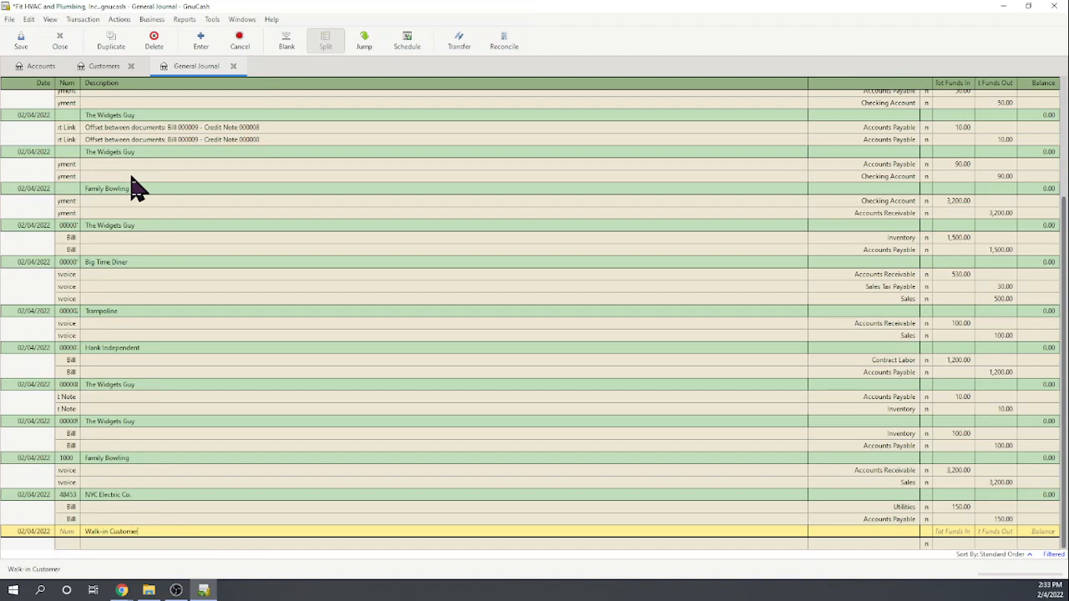
key(Tab)
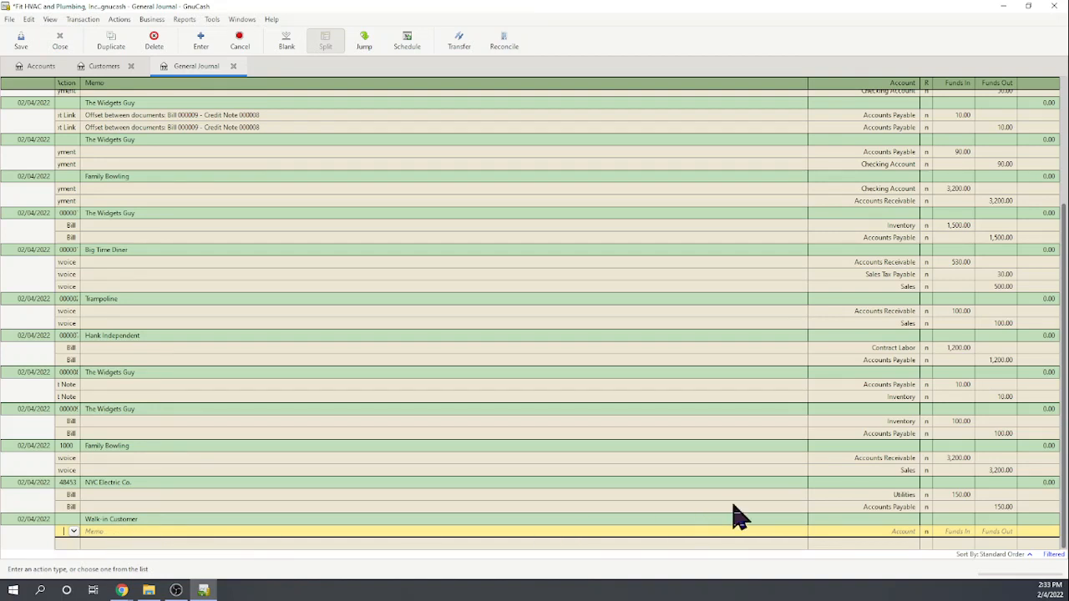
- Assign the transaction's first split to Cash on Hand with 25 as funds in
click(860, 531)
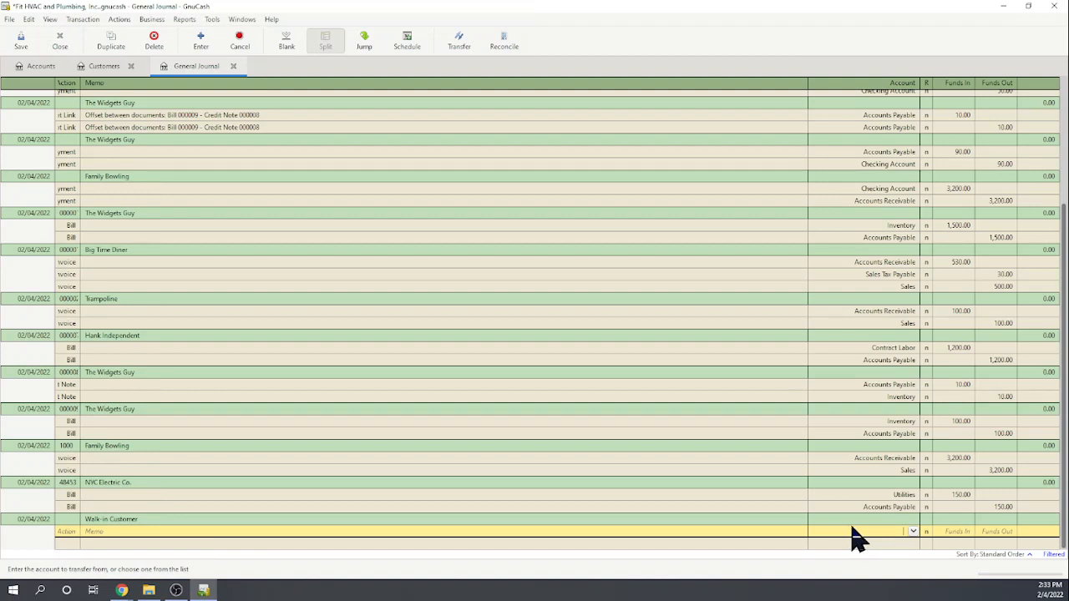
text(c)
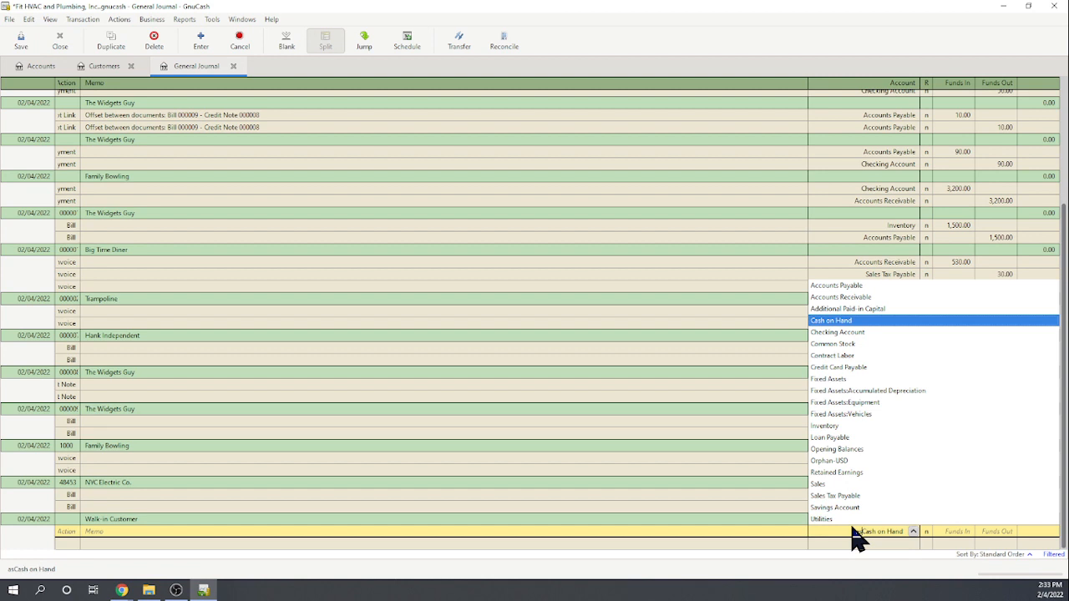
click(840, 323)
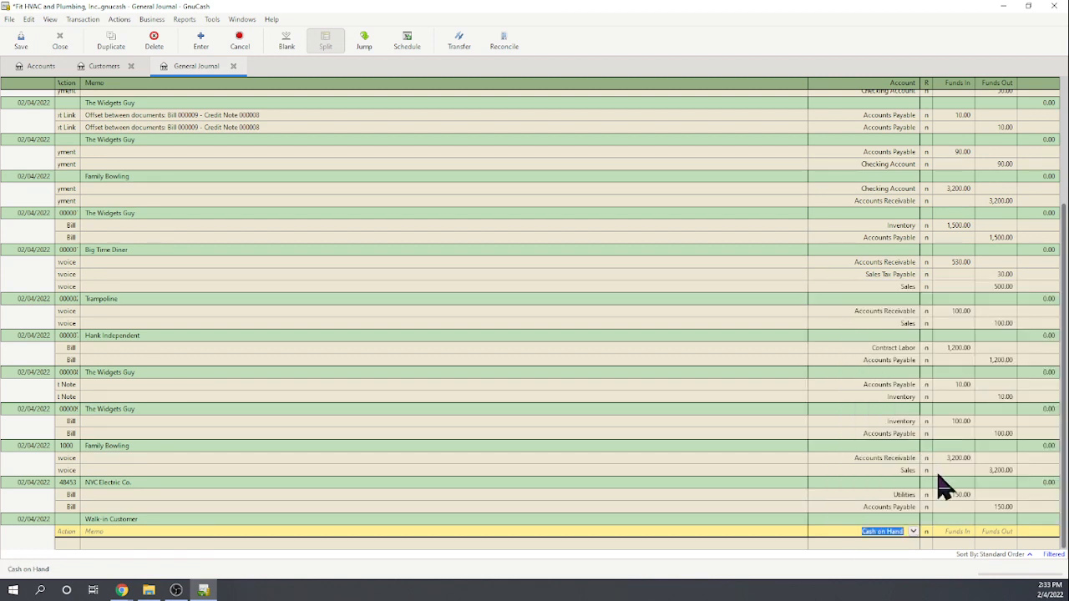
click(960, 531)
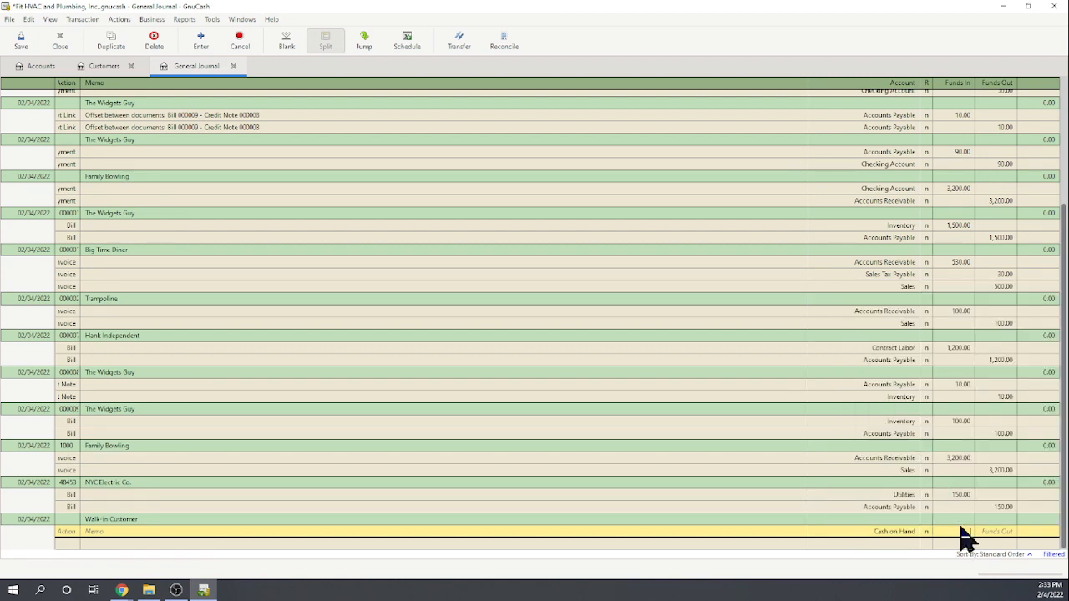
text(25)
key(Return)
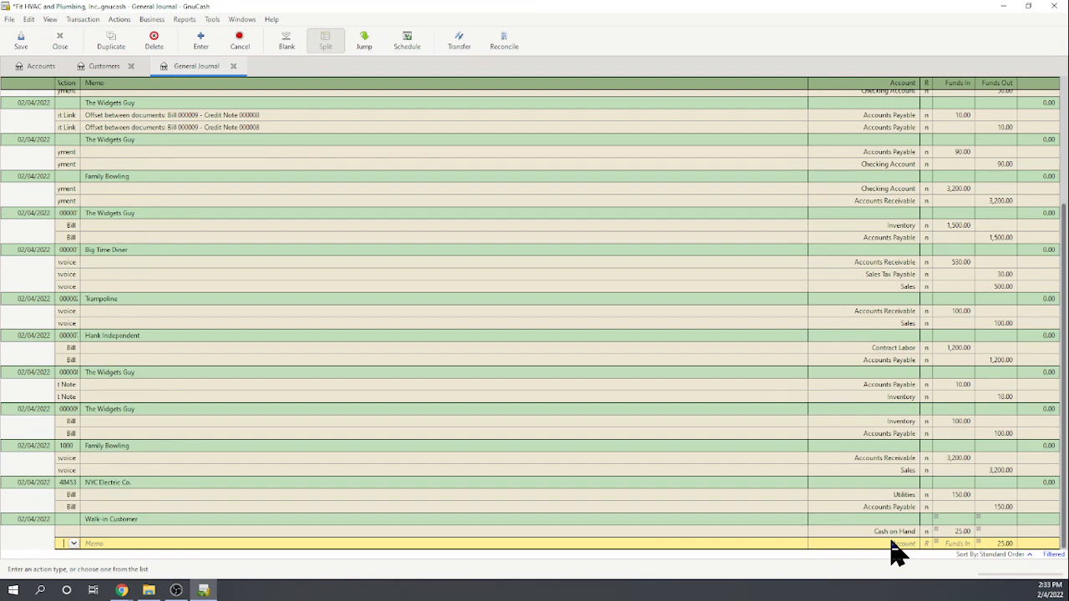
- Assign the balancing split to Sales, record the walk-in transaction, and save the file
click(891, 543)
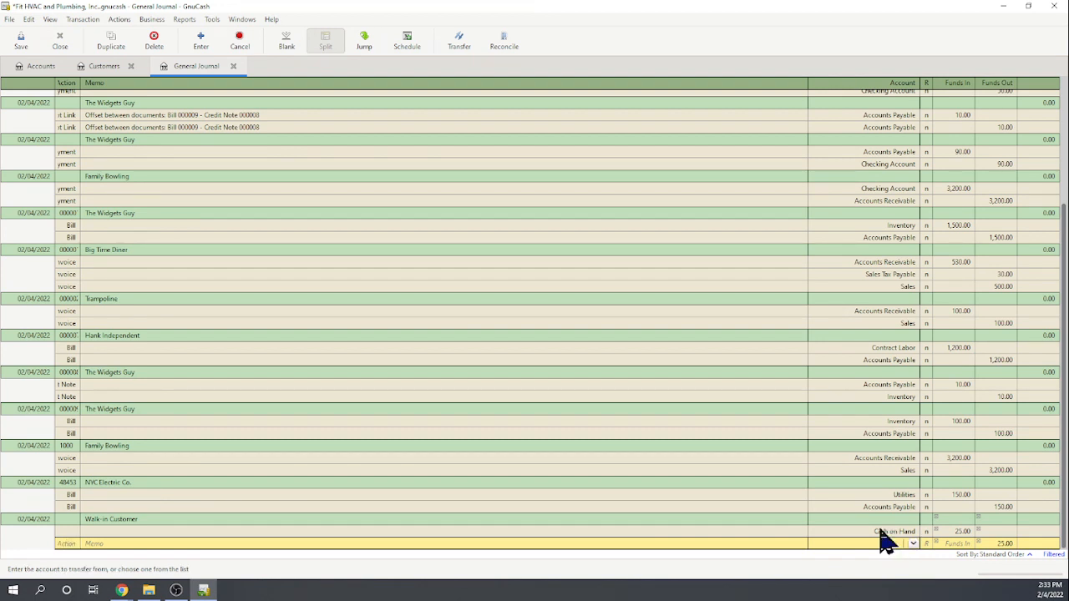
text(Sl)
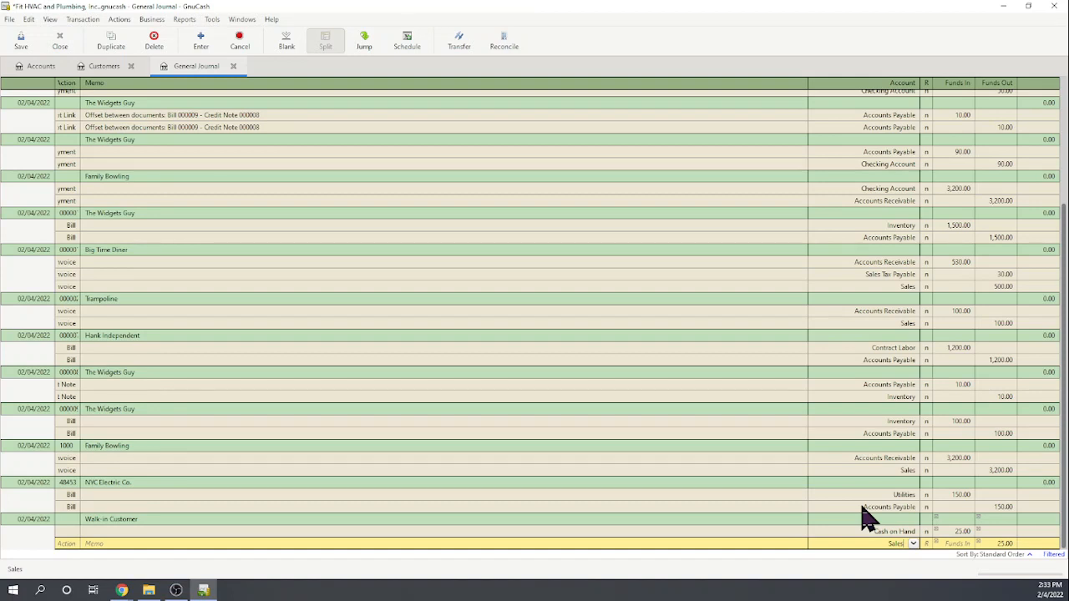
key(Tab)
click(200, 46)
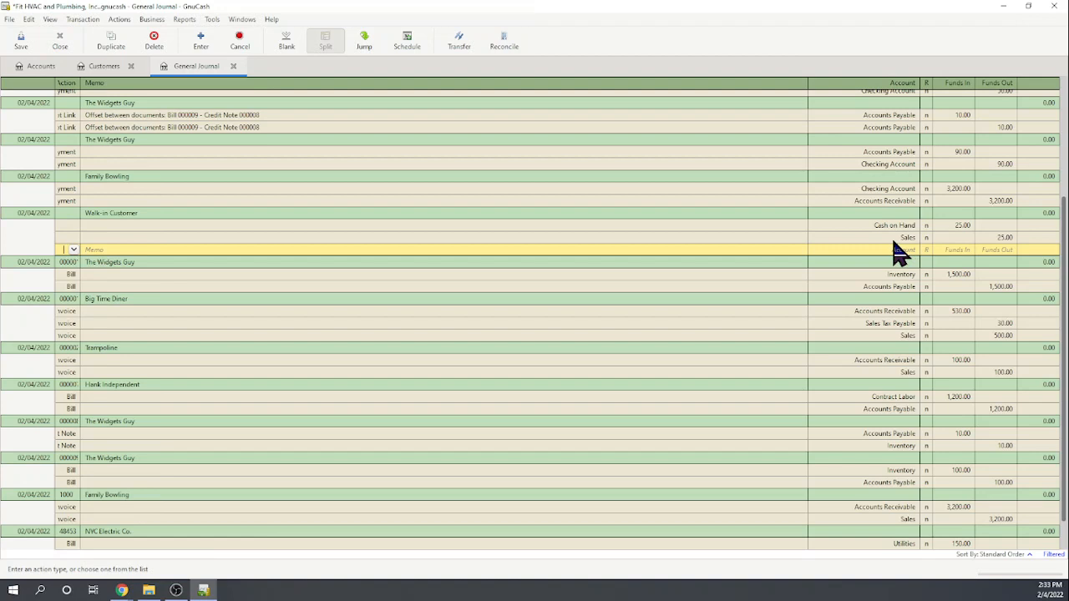
click(23, 47)
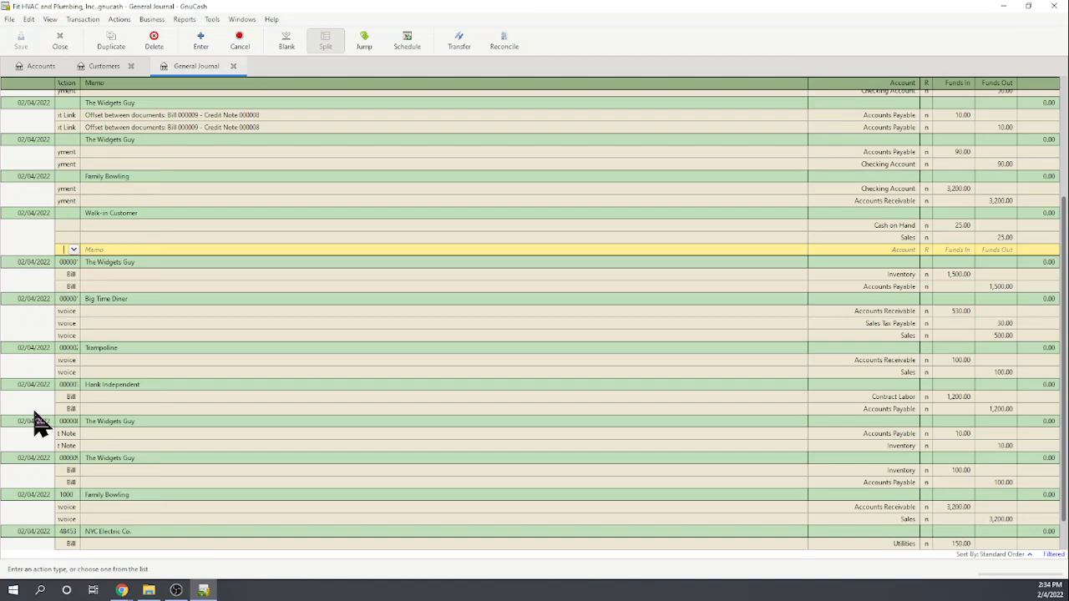
- Close the General Journal and start processing a payment for the customer Big Time Diner
scroll(307, 142, up, 3)
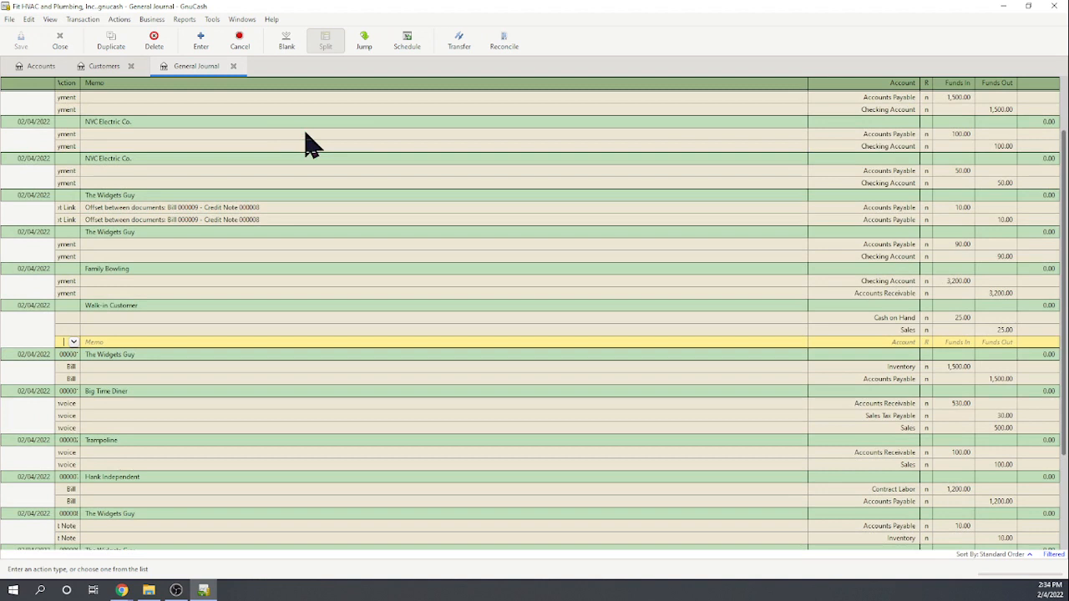
click(233, 66)
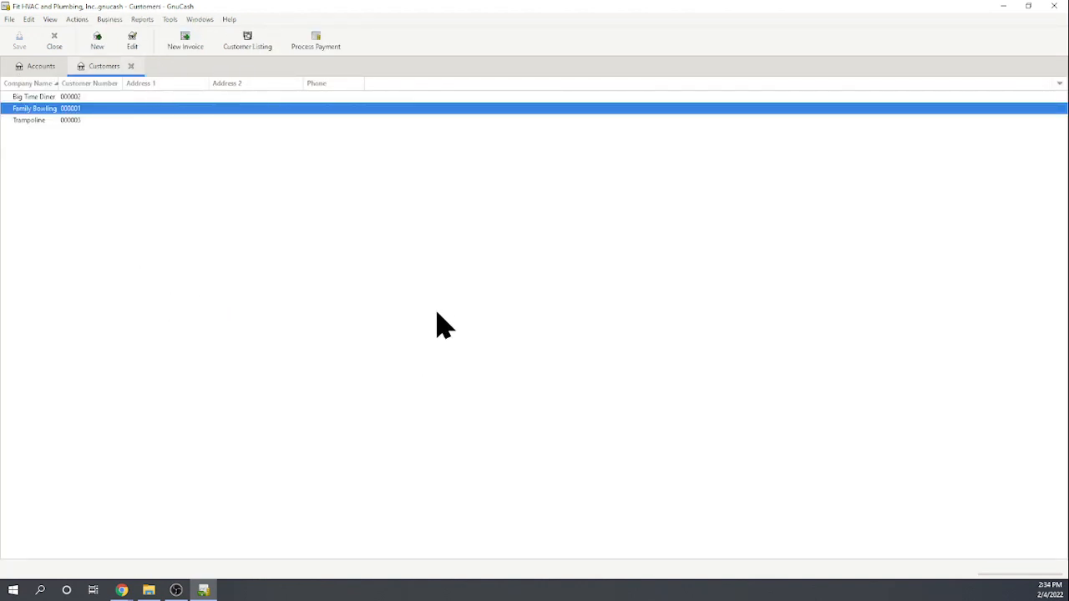
click(47, 109)
click(46, 96)
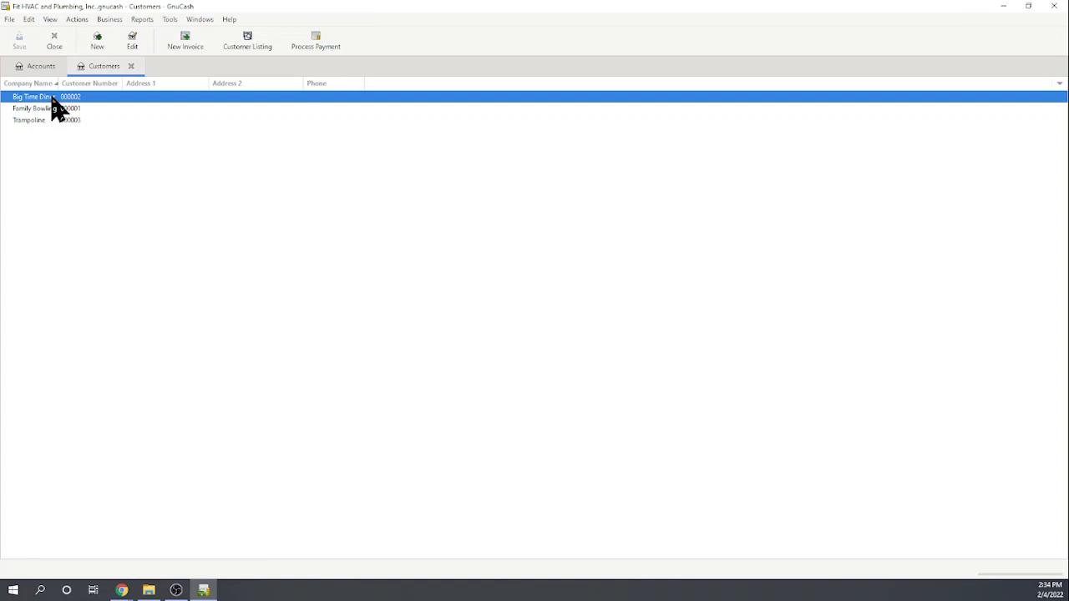
click(318, 48)
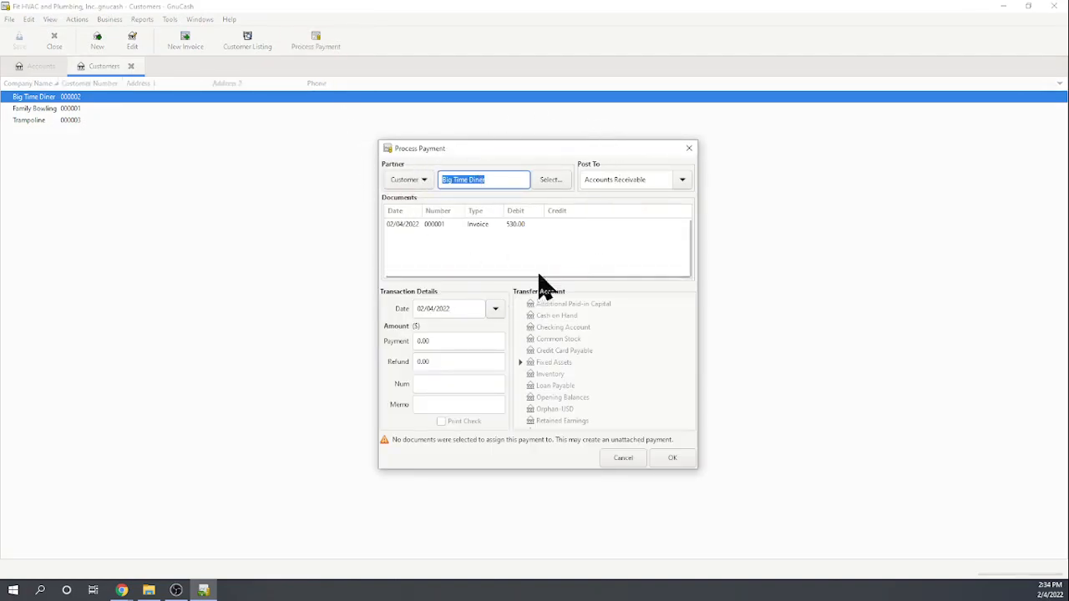
- Record a 300 partial payment on Big Time Diner's invoice into the Checking Account, plus a second payment of 230 for the remainder
click(482, 227)
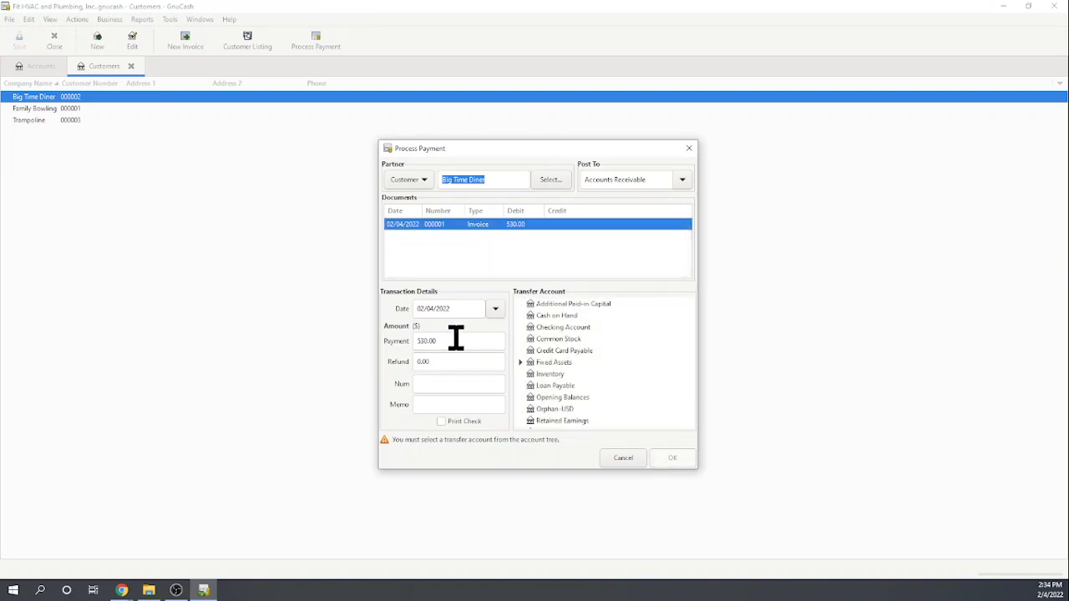
drag(455, 340, 417, 341)
text(300)
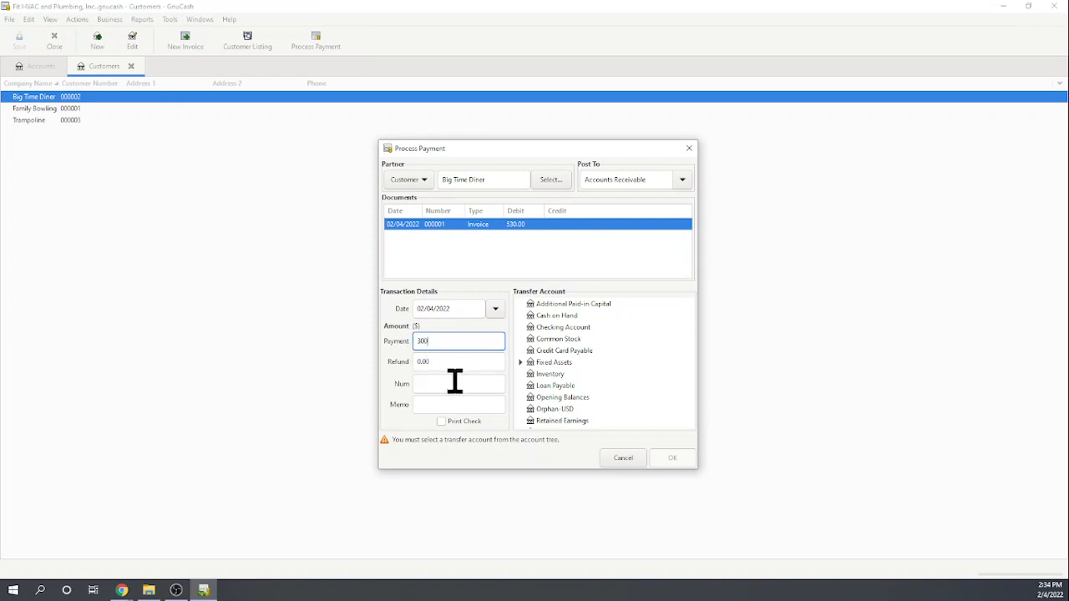
click(454, 381)
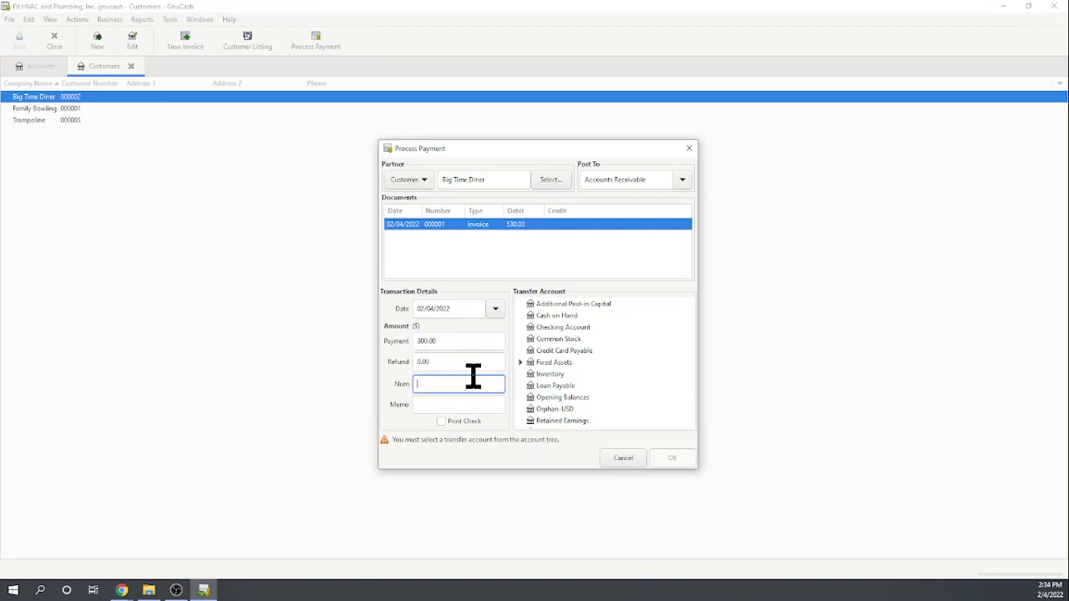
click(576, 327)
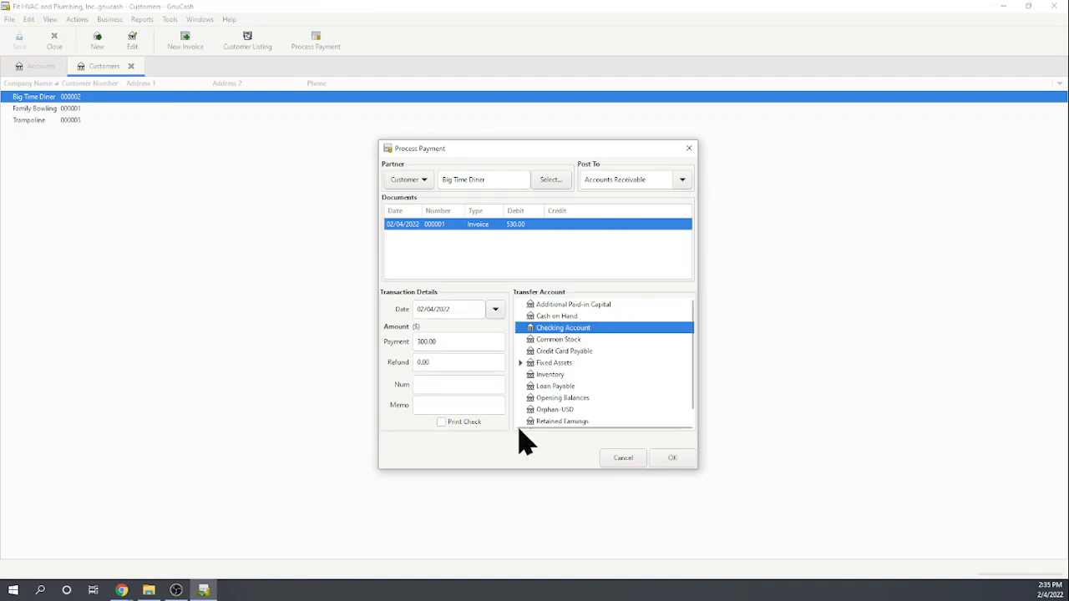
click(671, 458)
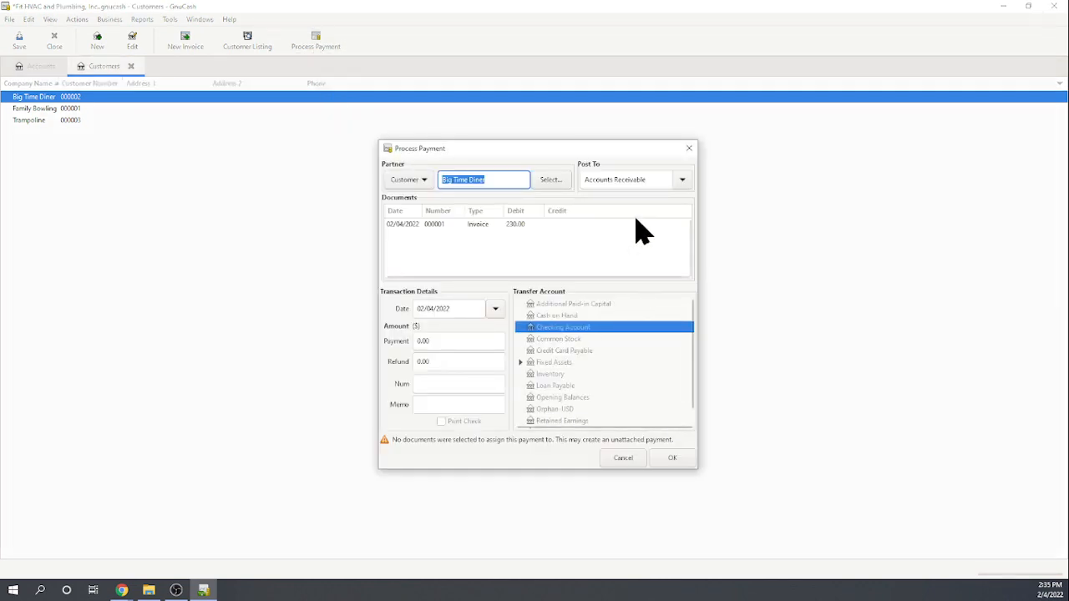
click(518, 226)
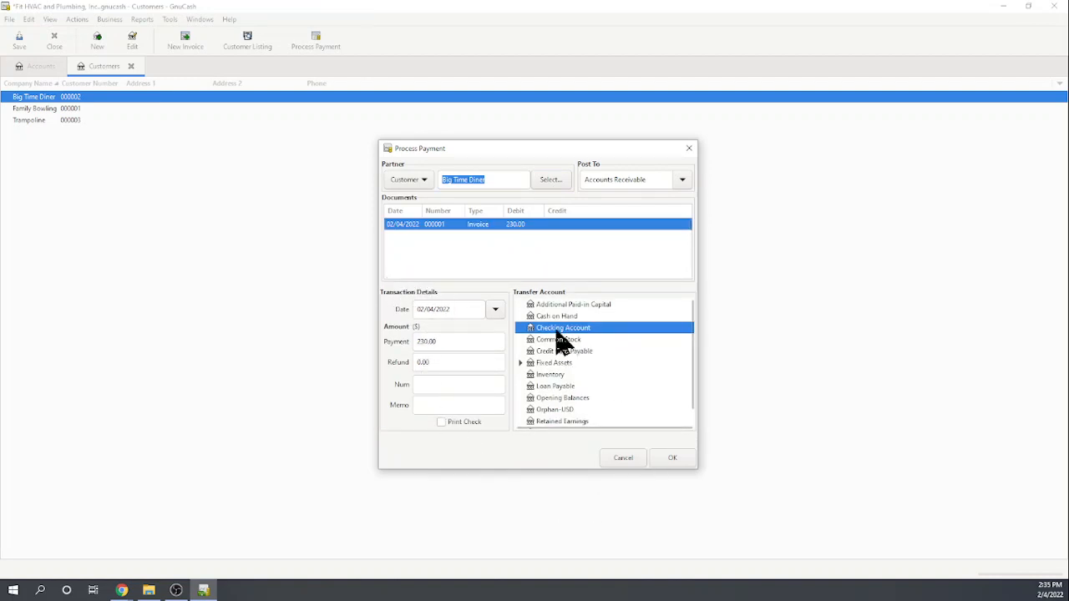
click(671, 458)
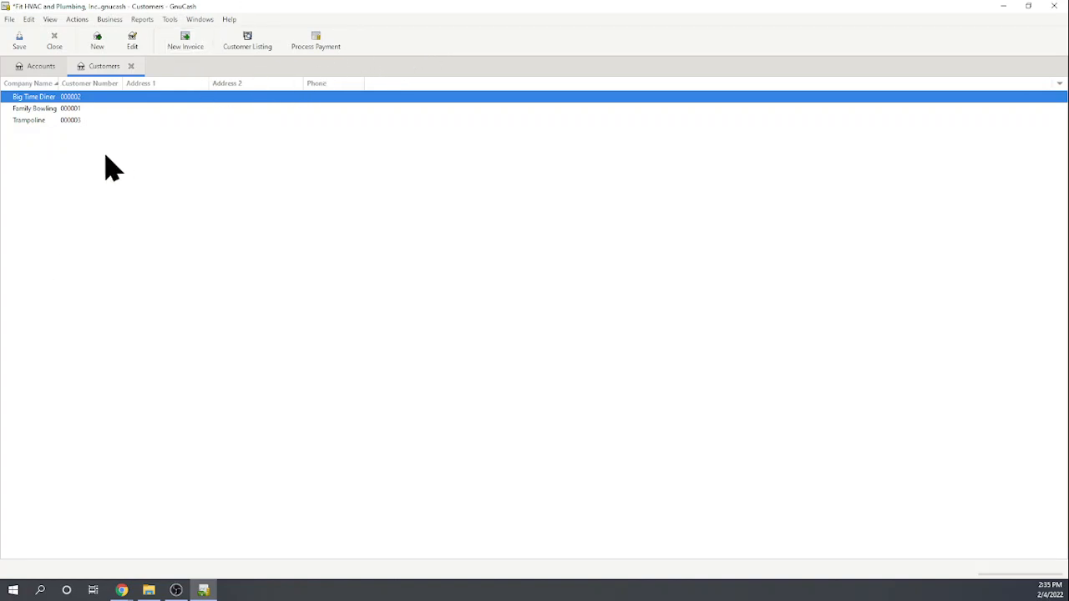
- Search customer invoices for those that are not paid, check the Posted and Paid columns, and close the search
click(108, 21)
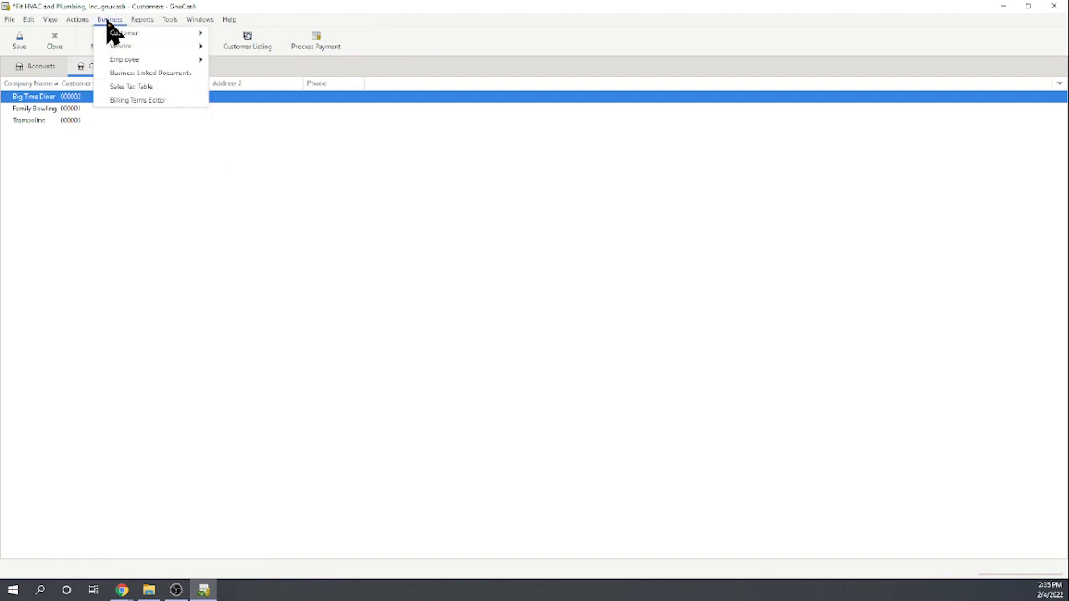
mouse_move(115, 34)
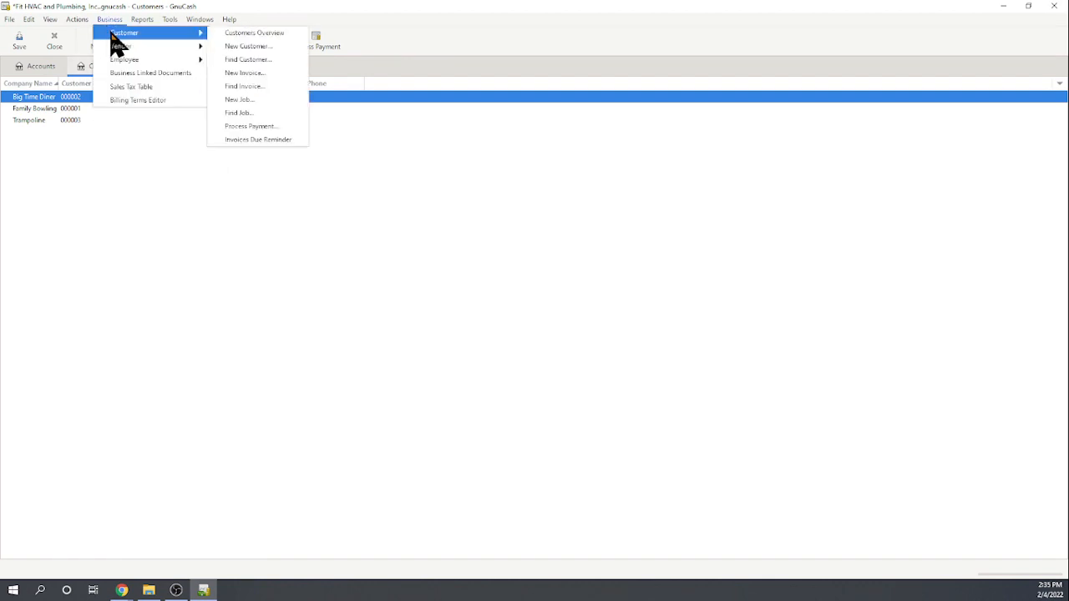
click(257, 87)
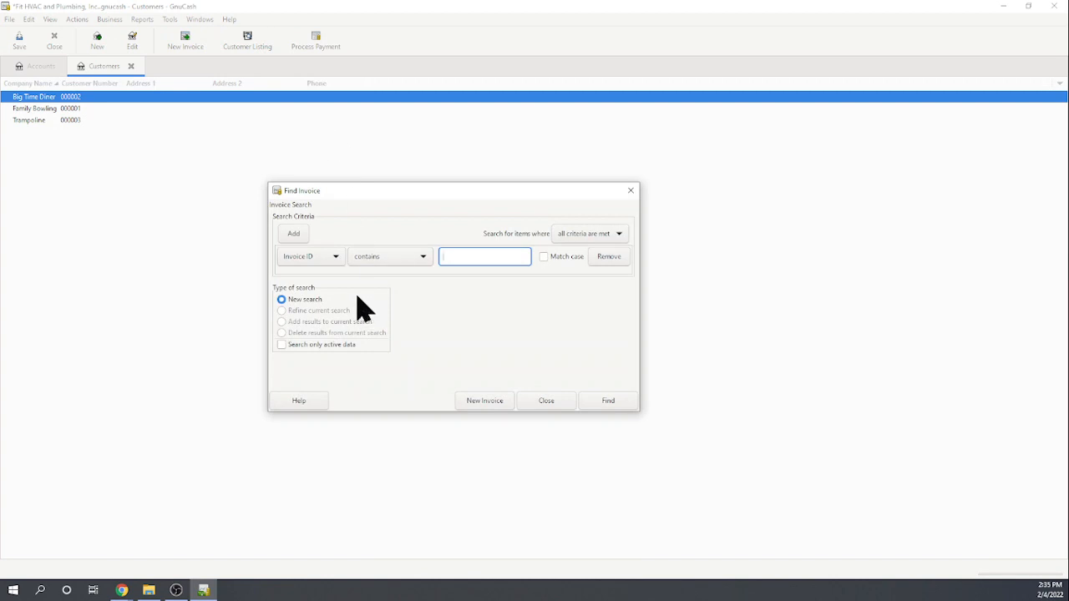
click(337, 260)
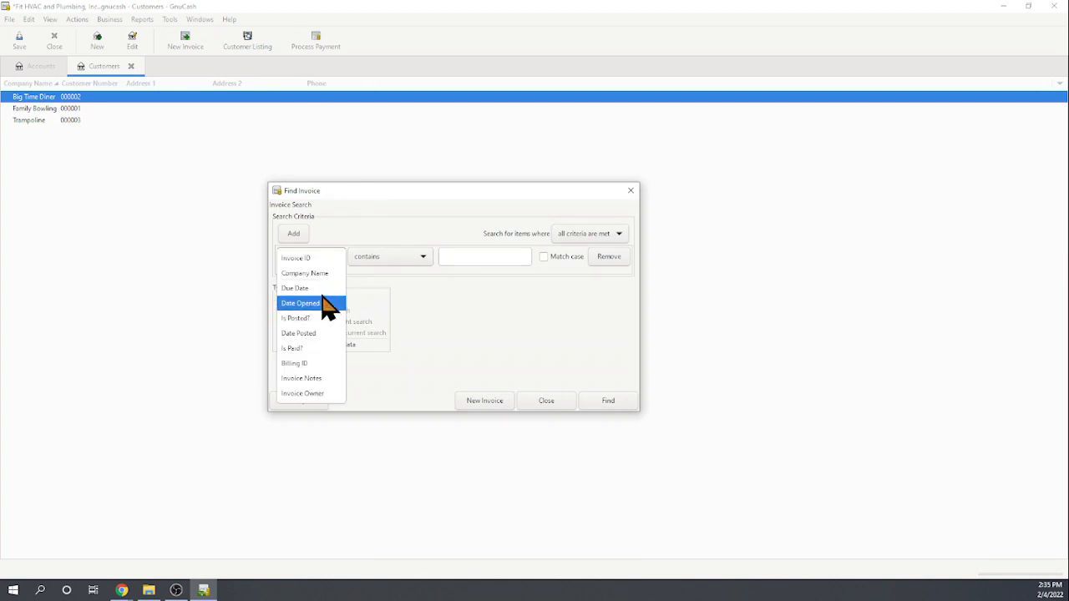
click(306, 348)
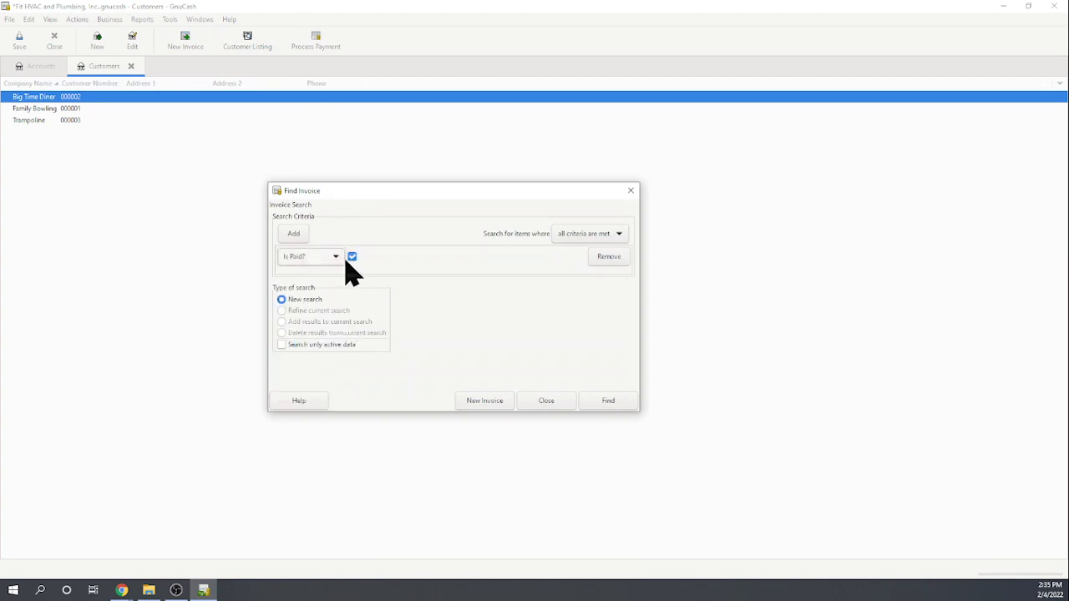
click(352, 257)
click(607, 404)
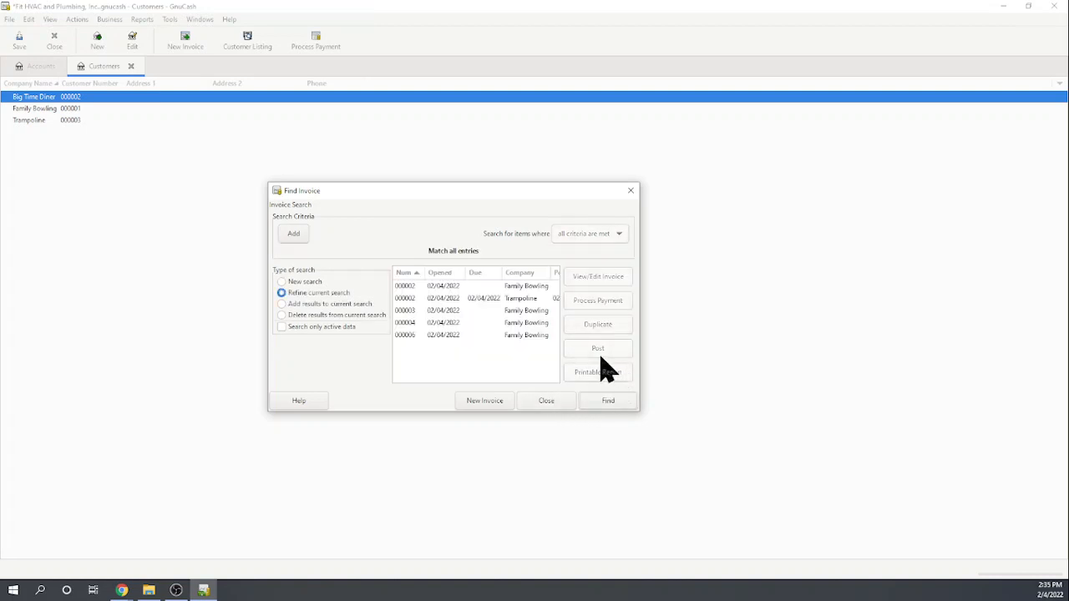
drag(470, 380, 551, 390)
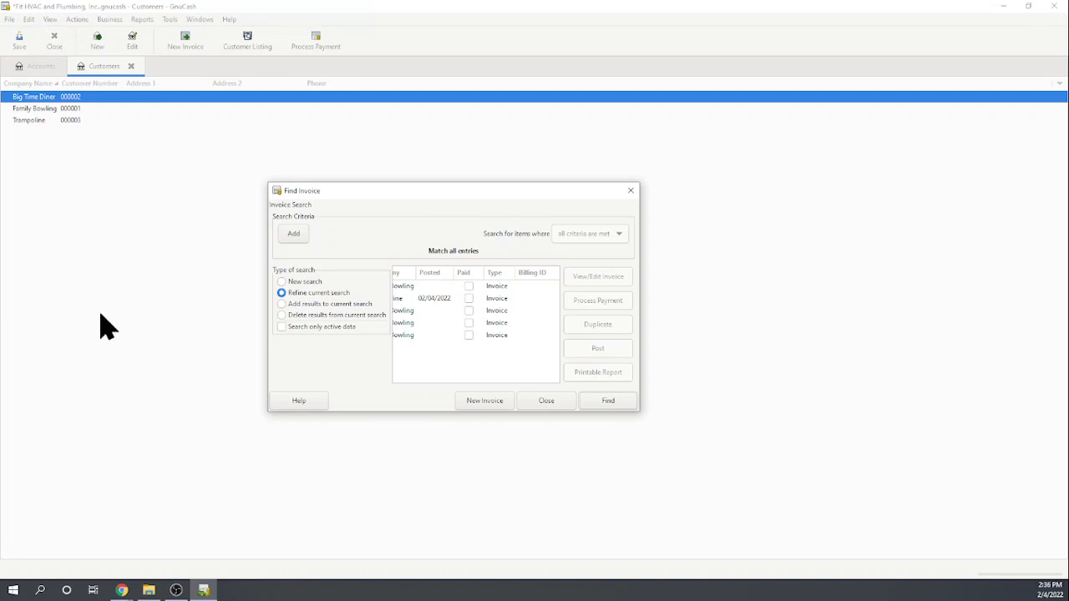
click(551, 402)
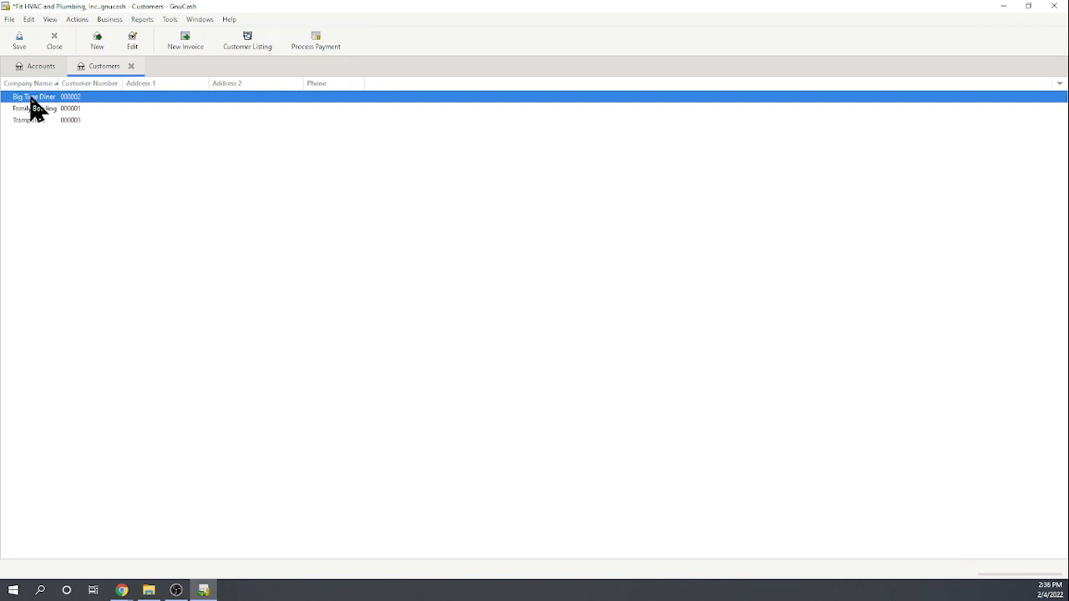
- Create a new credit note dated 02/04/2022 for Big Time Diner
click(186, 43)
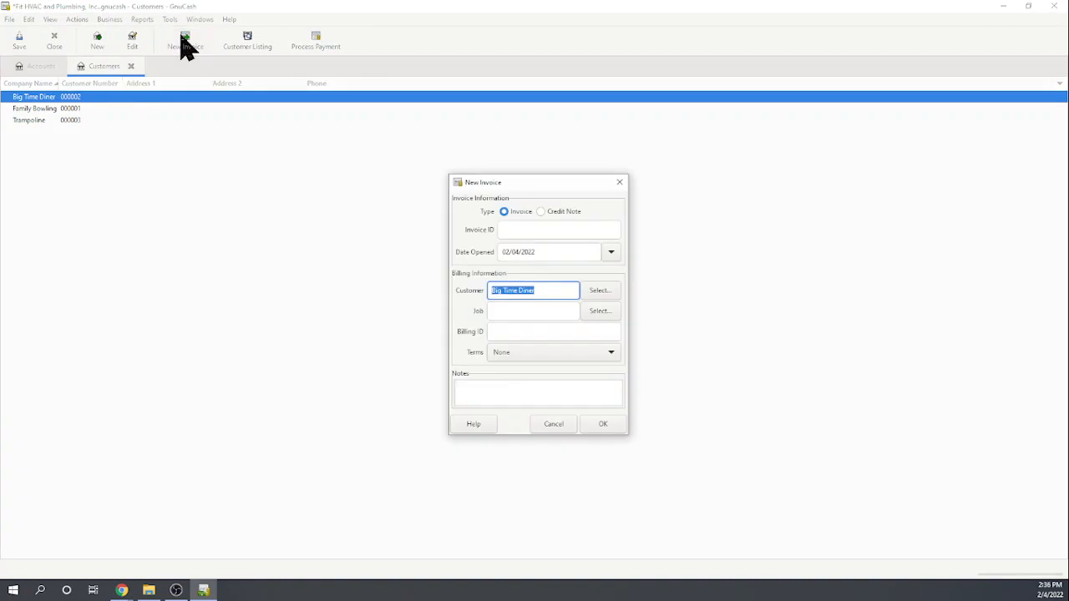
click(541, 212)
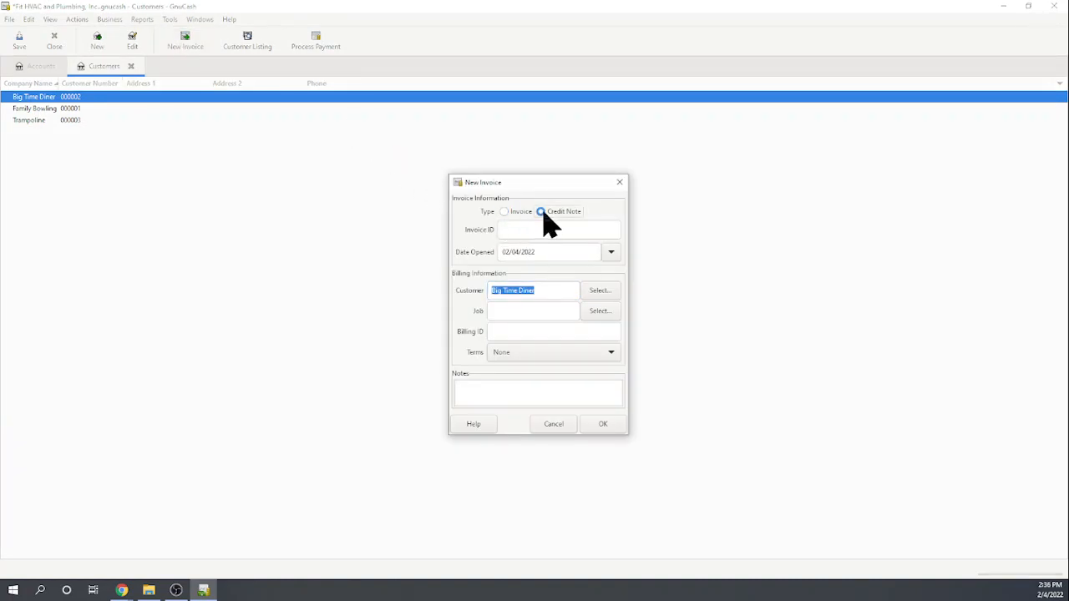
click(603, 426)
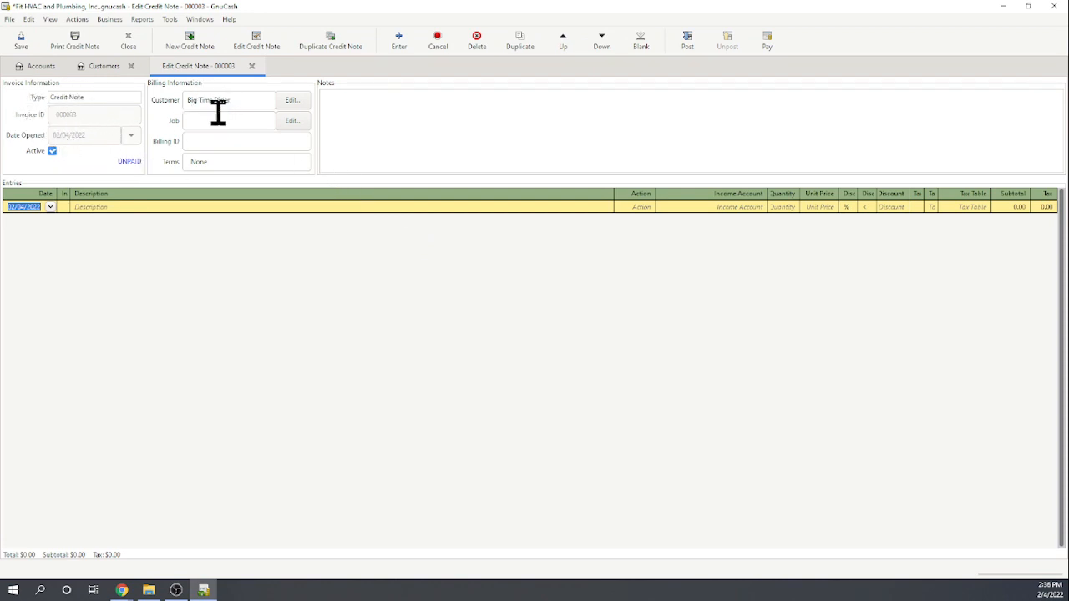
- Add a credit note entry "Return plumbing widgets" under the Sales account with quantity 2 and unit price 25
click(103, 208)
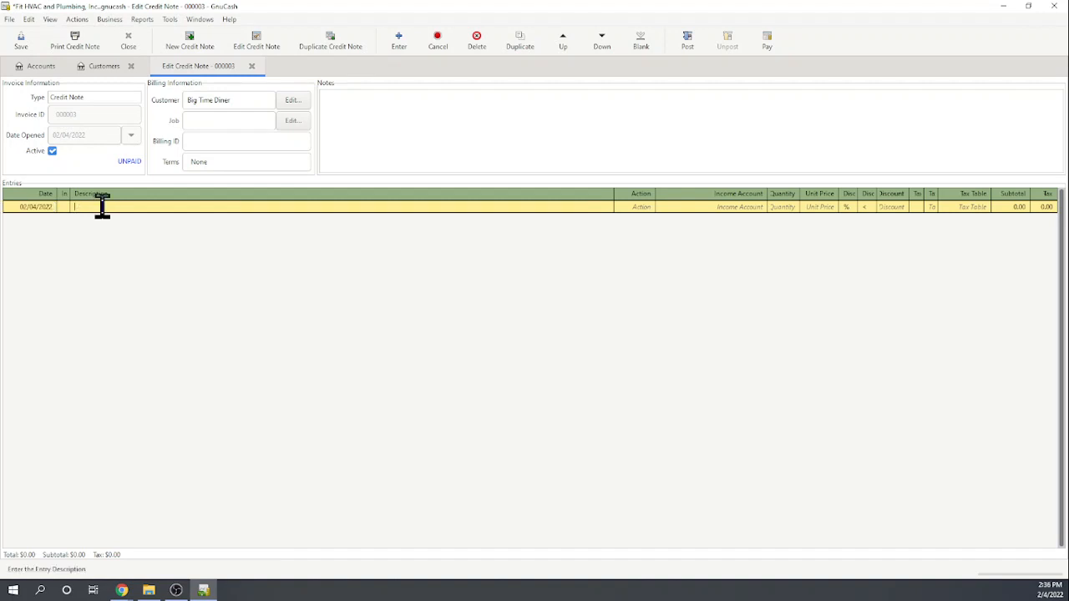
text(Return plumbing widgets)
click(718, 207)
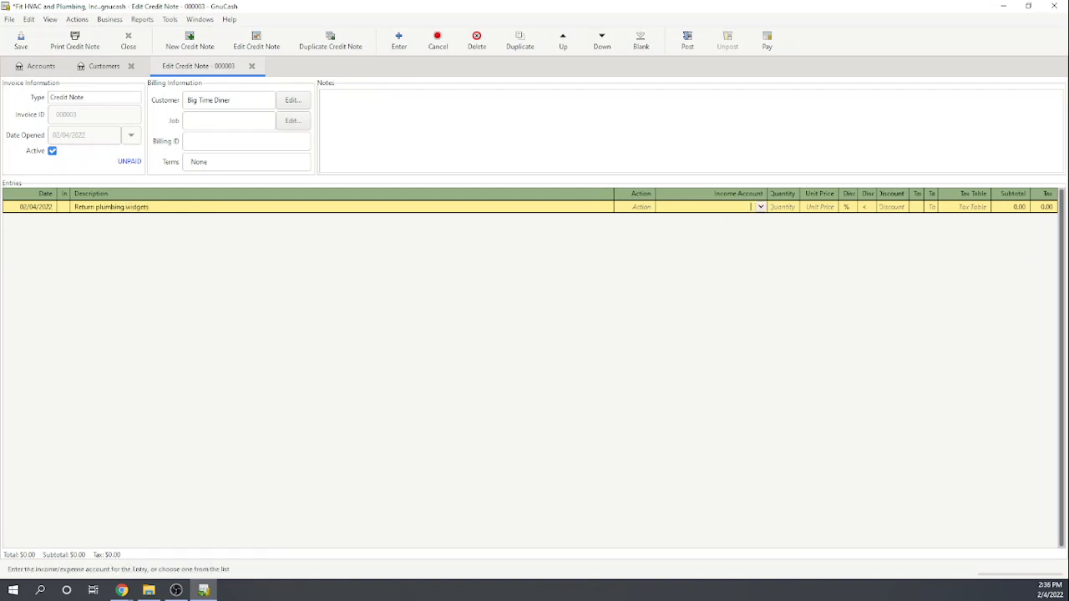
text(Sales)
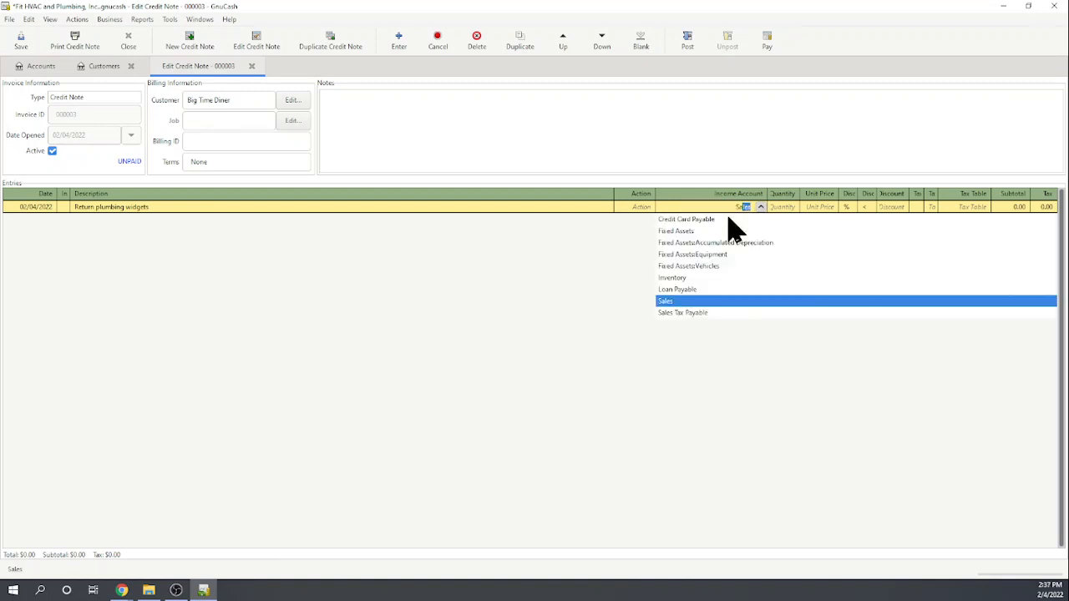
click(669, 302)
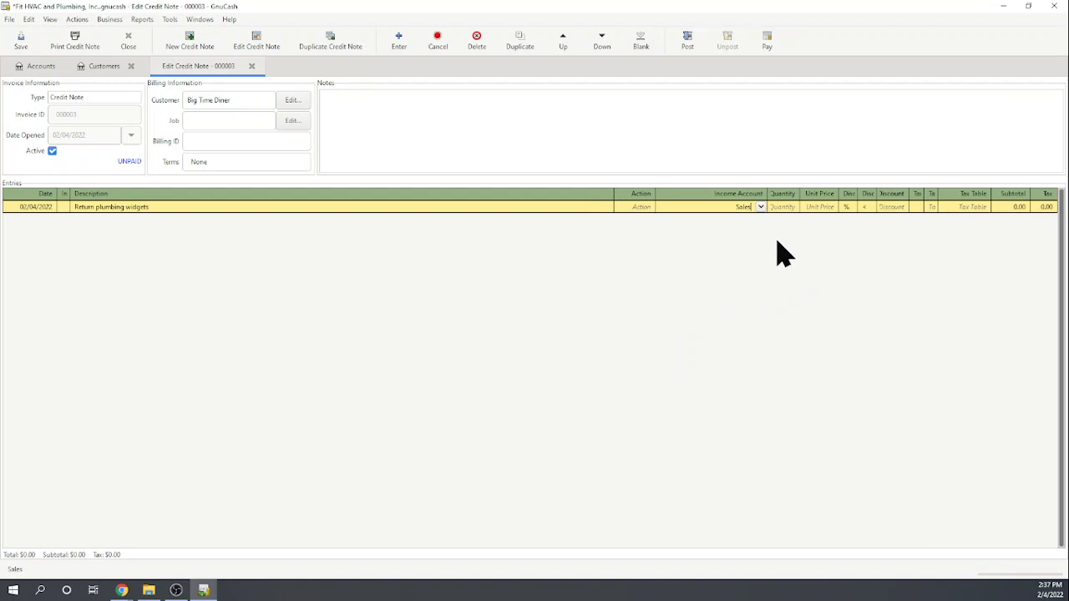
click(787, 209)
text(2)
click(818, 207)
text(25)
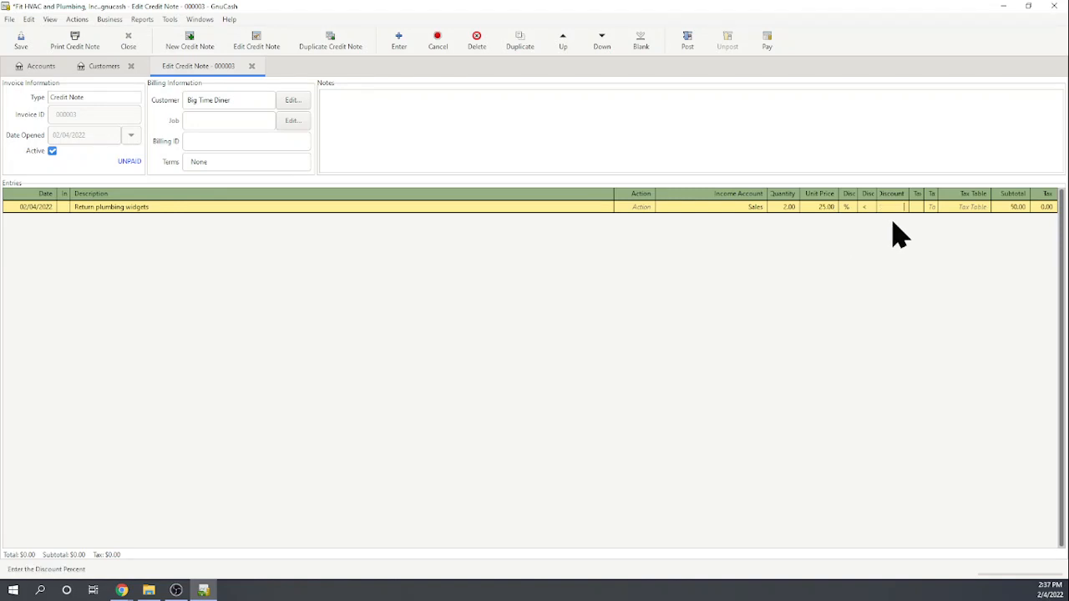
key(Return)
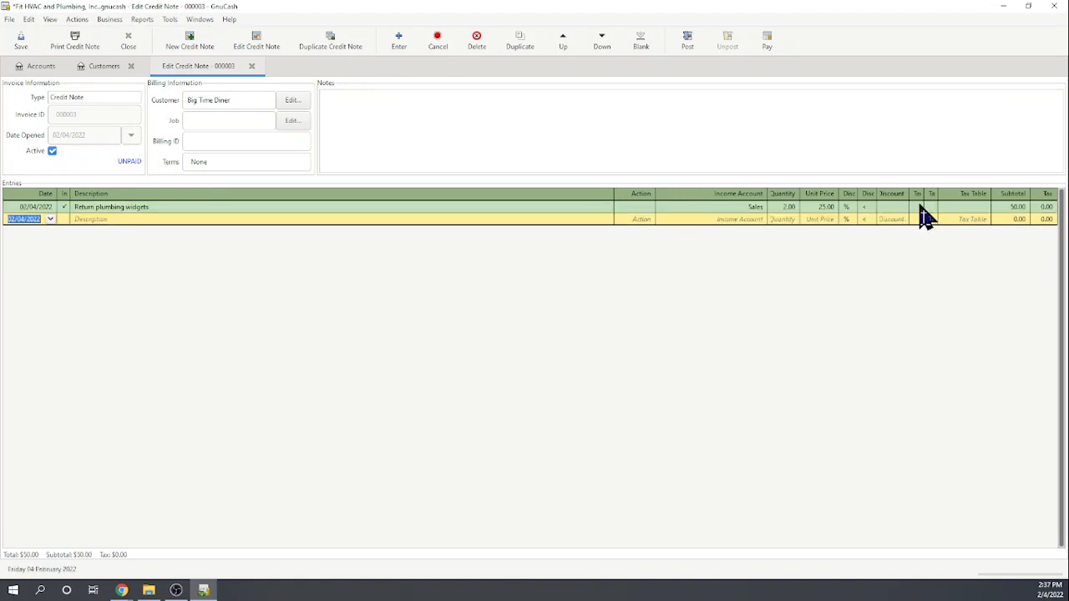
- Make the returned widgets entry taxable, with tax not included in the price, using the New York State tax table
click(921, 207)
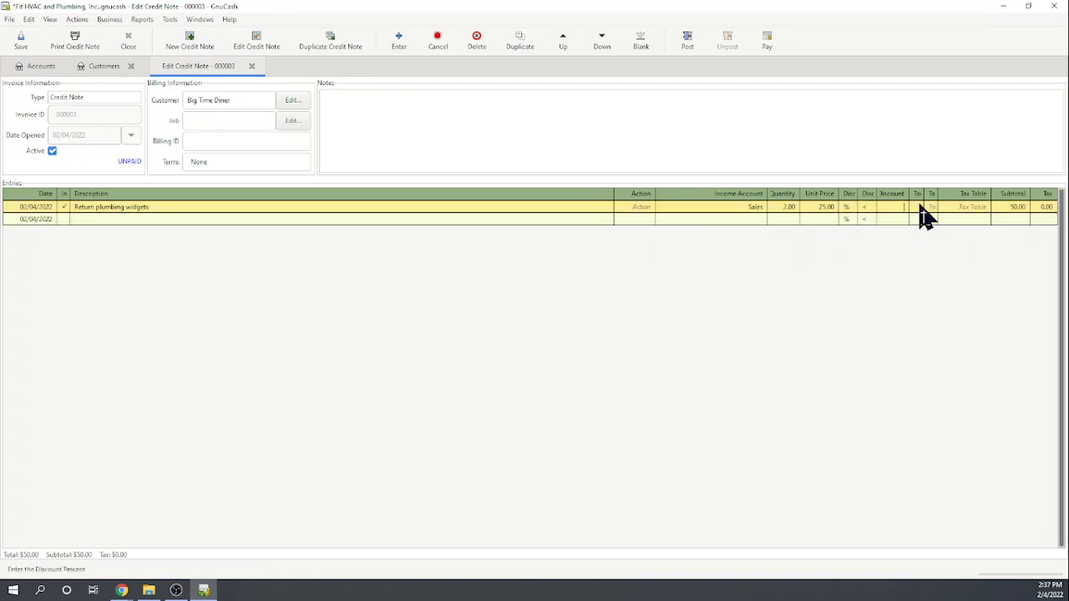
click(919, 207)
click(932, 208)
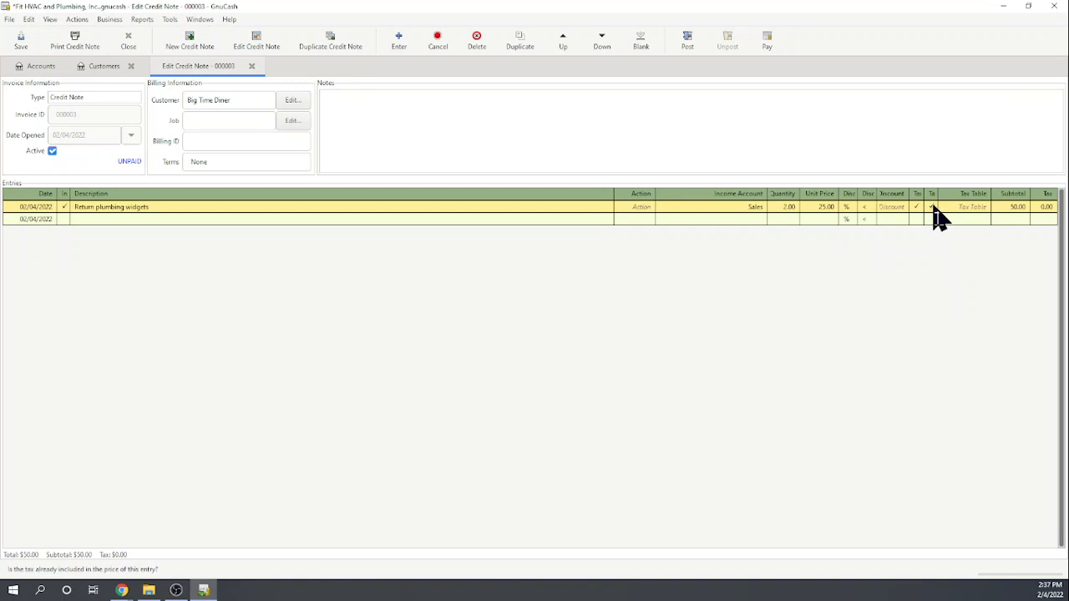
click(953, 209)
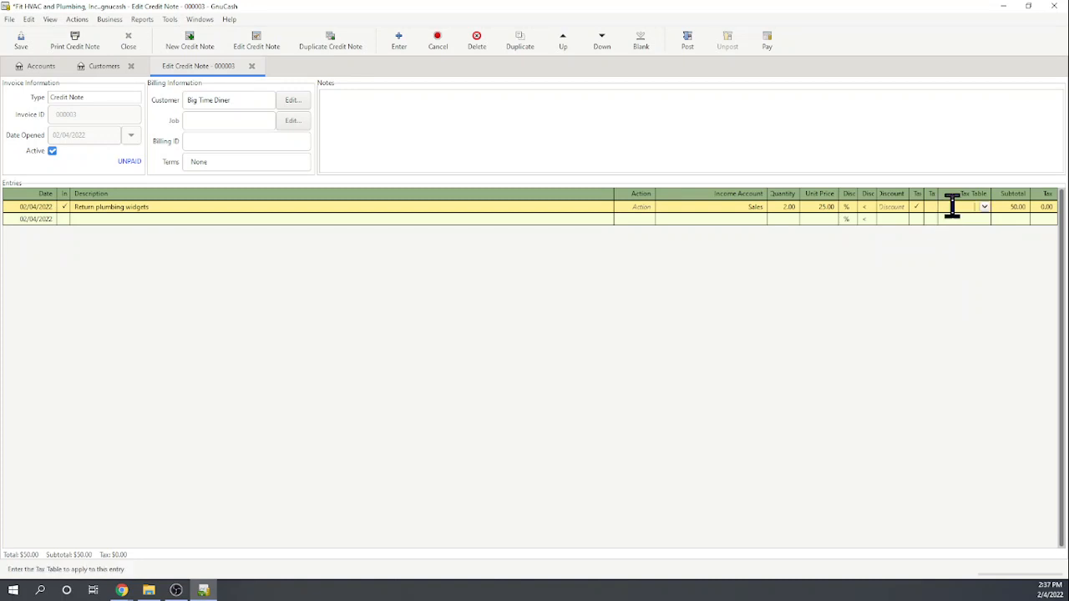
click(985, 208)
click(971, 219)
- Save the changed entry, post the credit note to Accounts Receivable dated 02/04/2022, and open its printable version
click(688, 43)
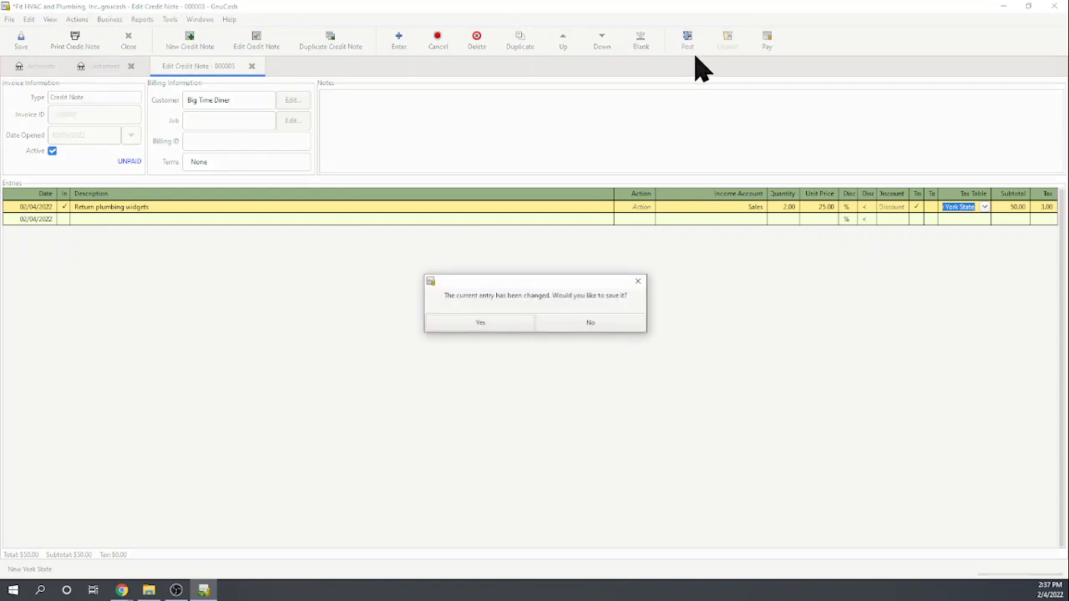
click(481, 326)
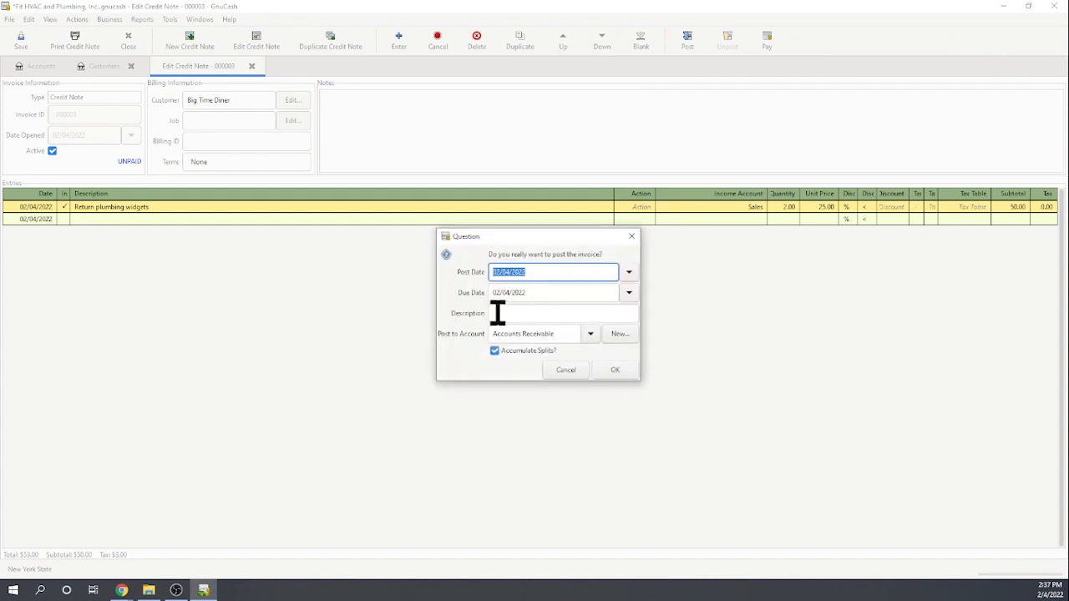
click(611, 374)
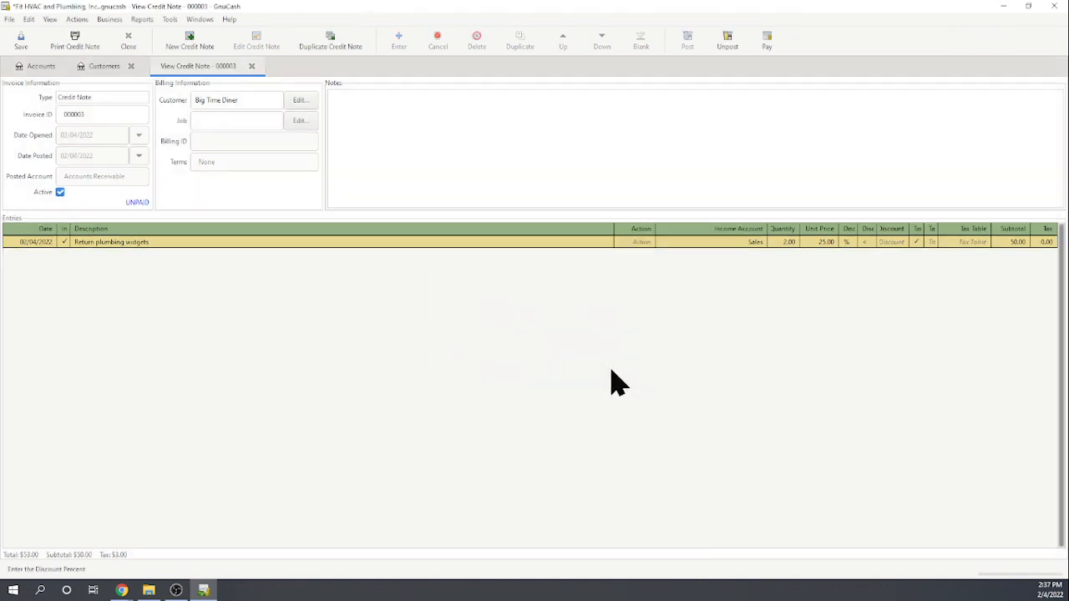
click(76, 43)
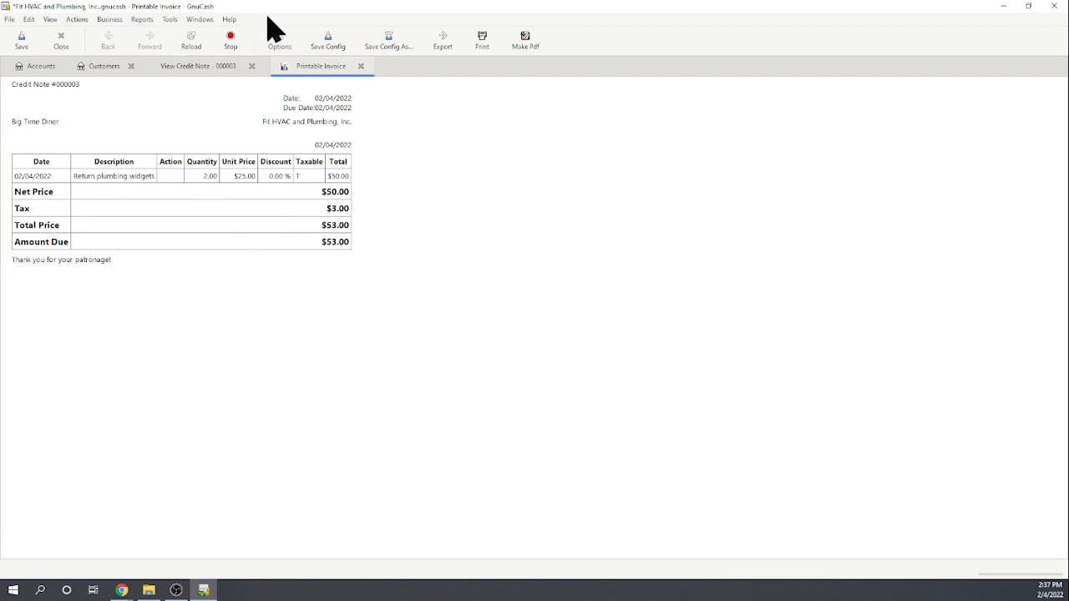
- Save the company file without exiting, and close the printable invoice and the posted credit note
click(1055, 7)
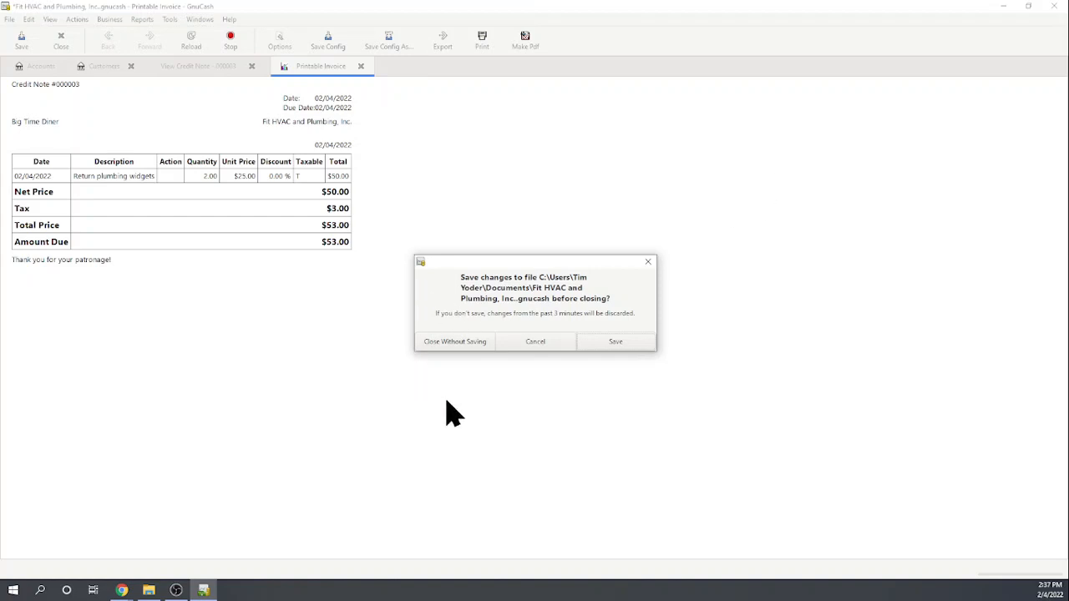
click(545, 343)
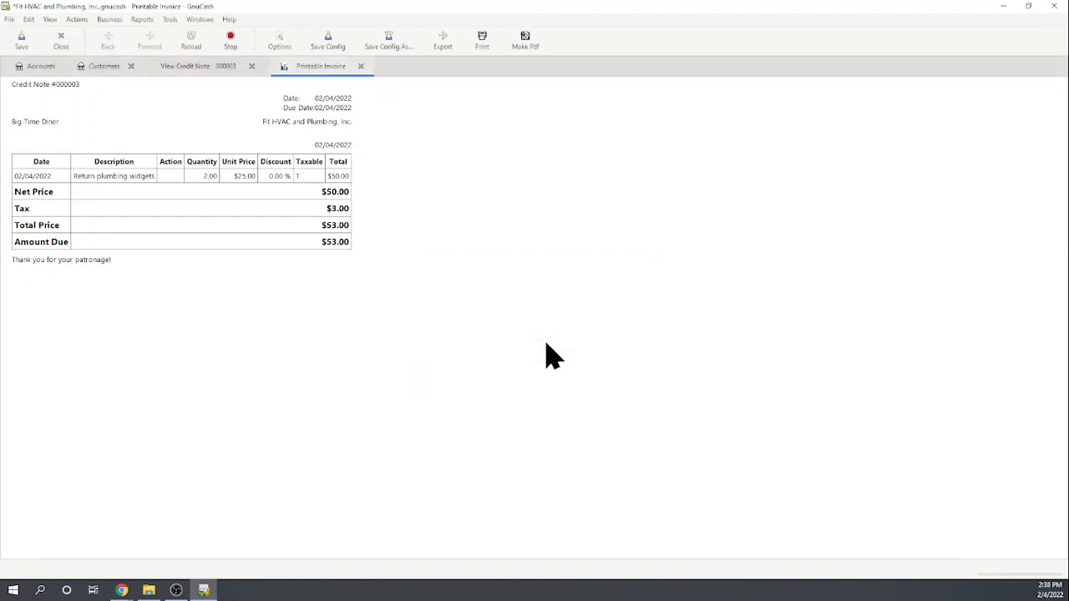
click(24, 46)
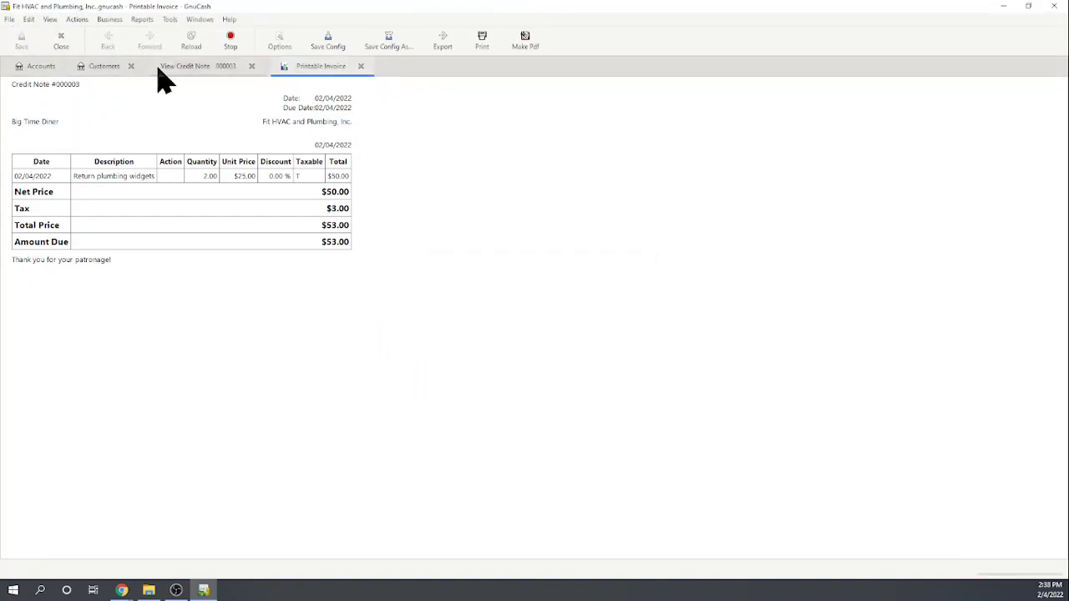
click(361, 66)
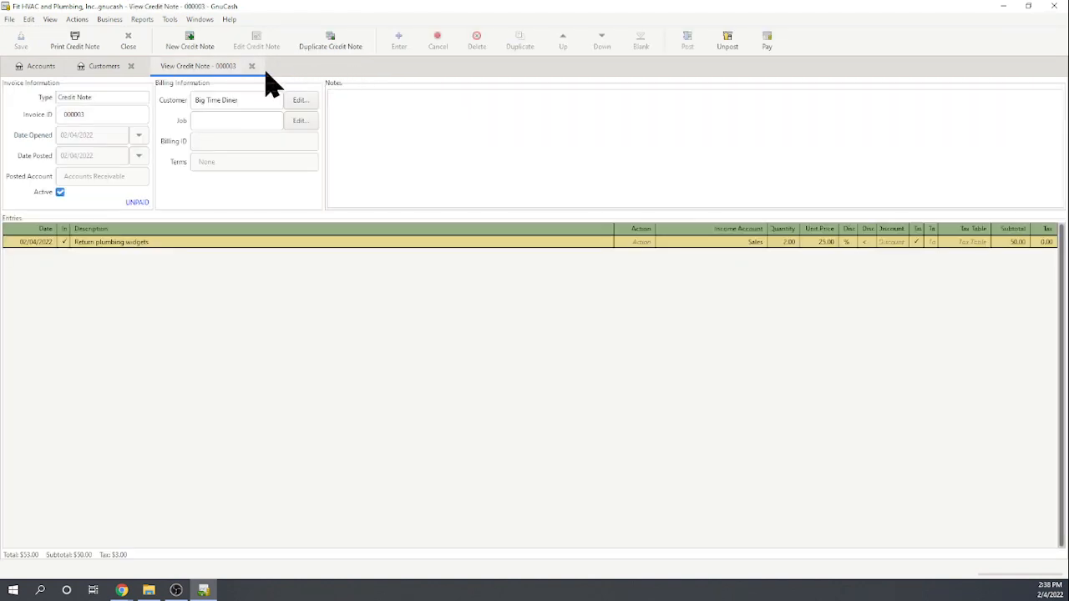
click(252, 65)
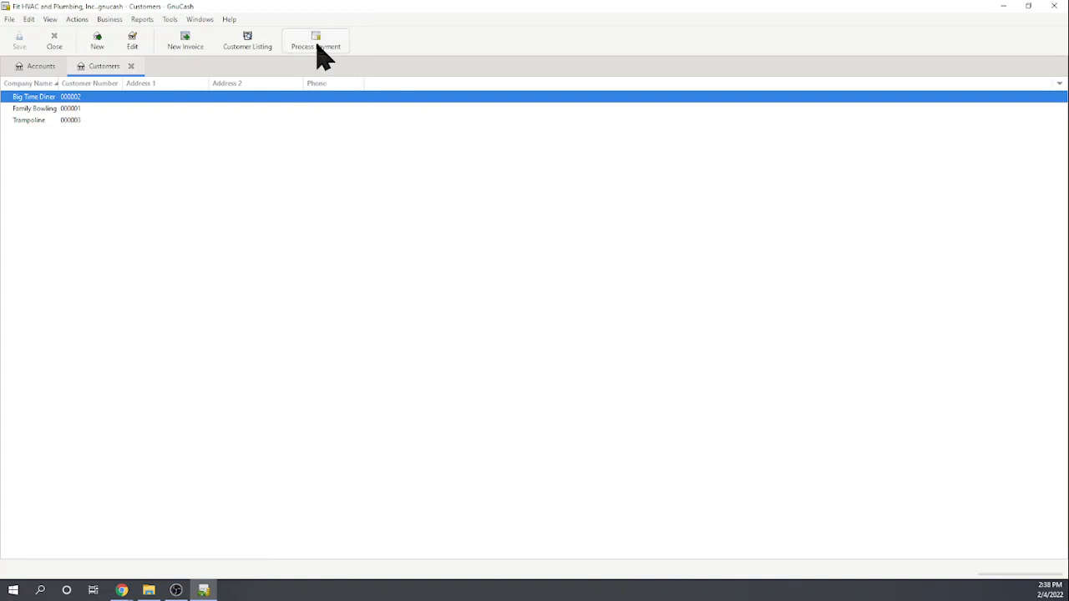
- Review the customer balances in the Customer Listing report and close it
click(259, 50)
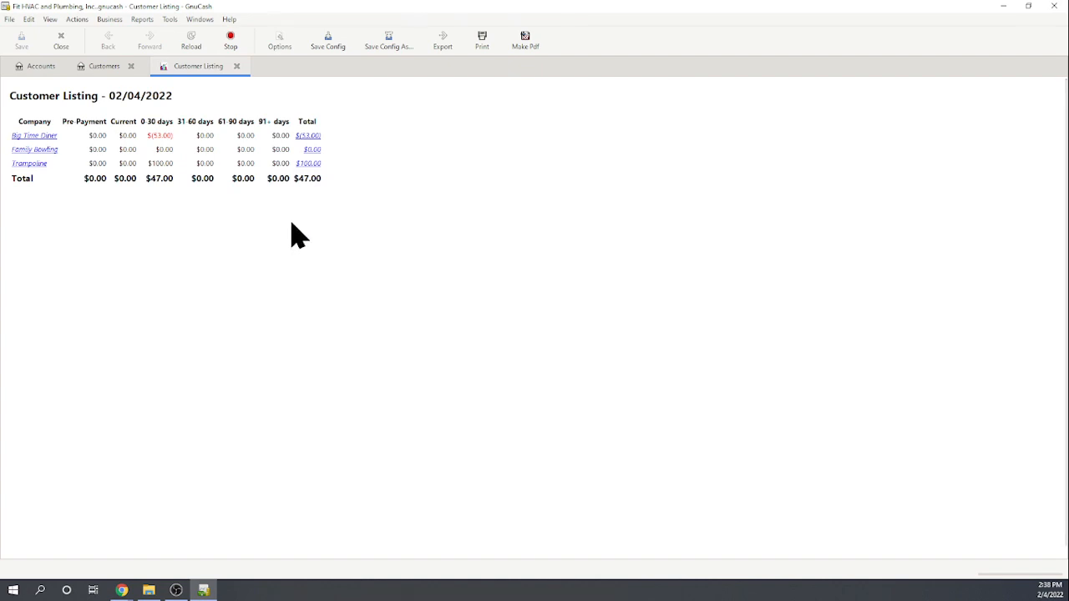
click(238, 66)
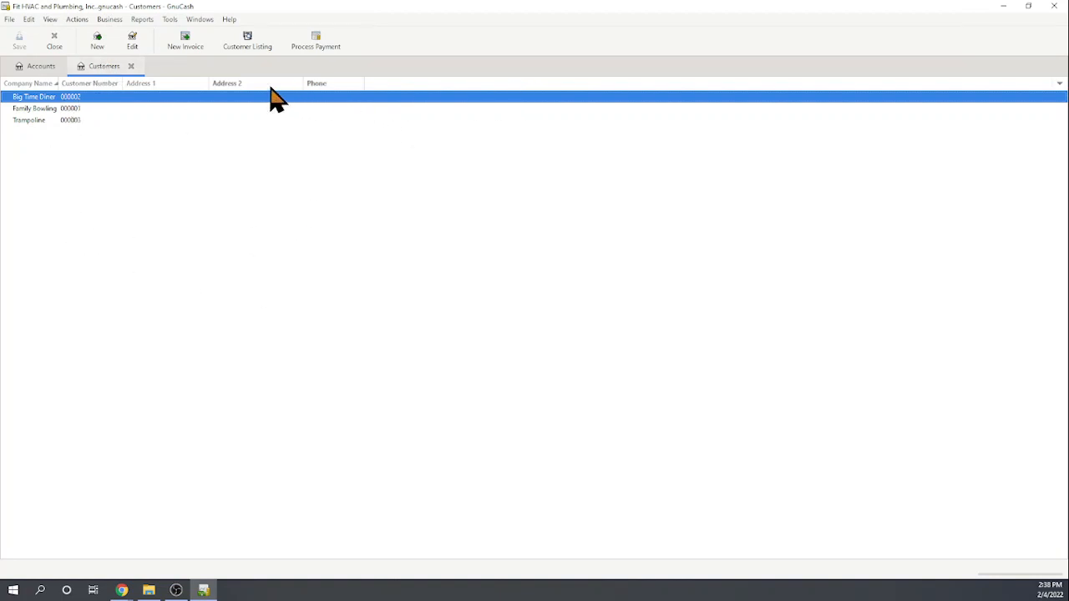
- Refund Big Time Diner's 53.00 credit note from the Checking Account with Print Check enabled, and cancel the check printing
click(319, 42)
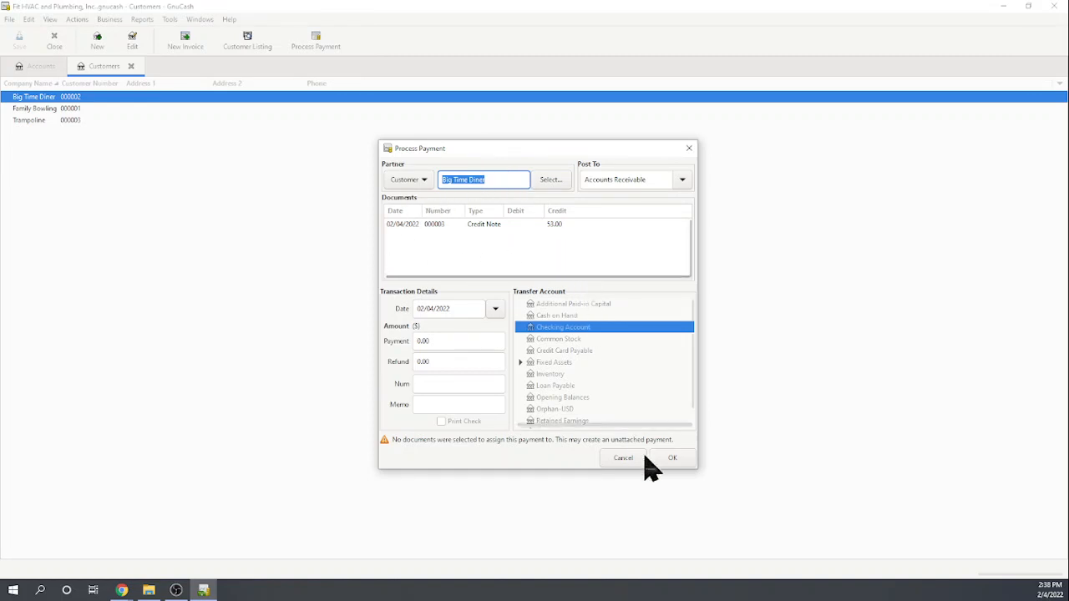
click(673, 458)
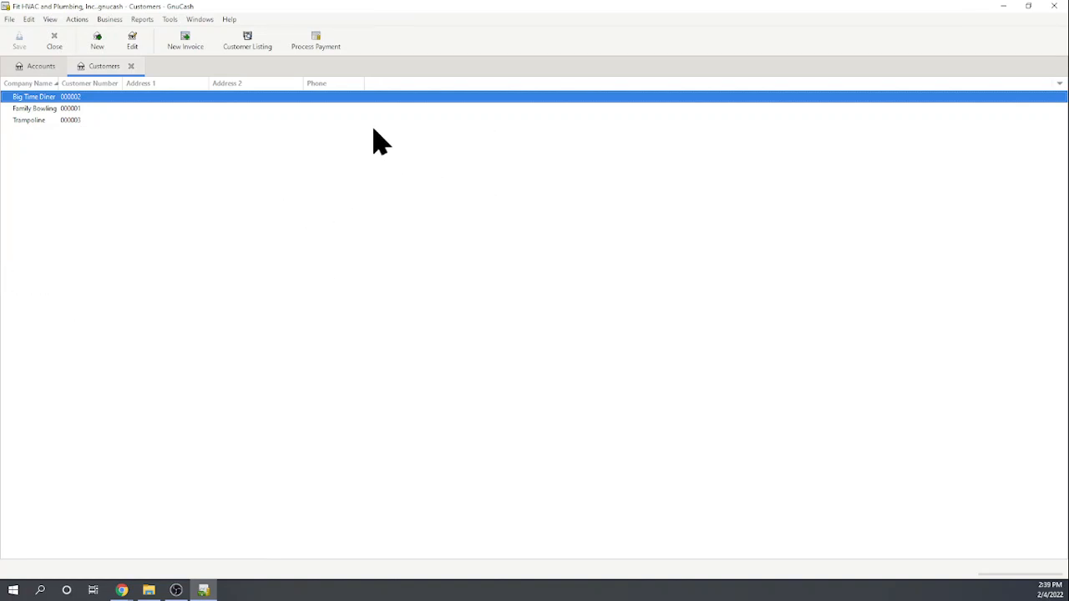
click(324, 52)
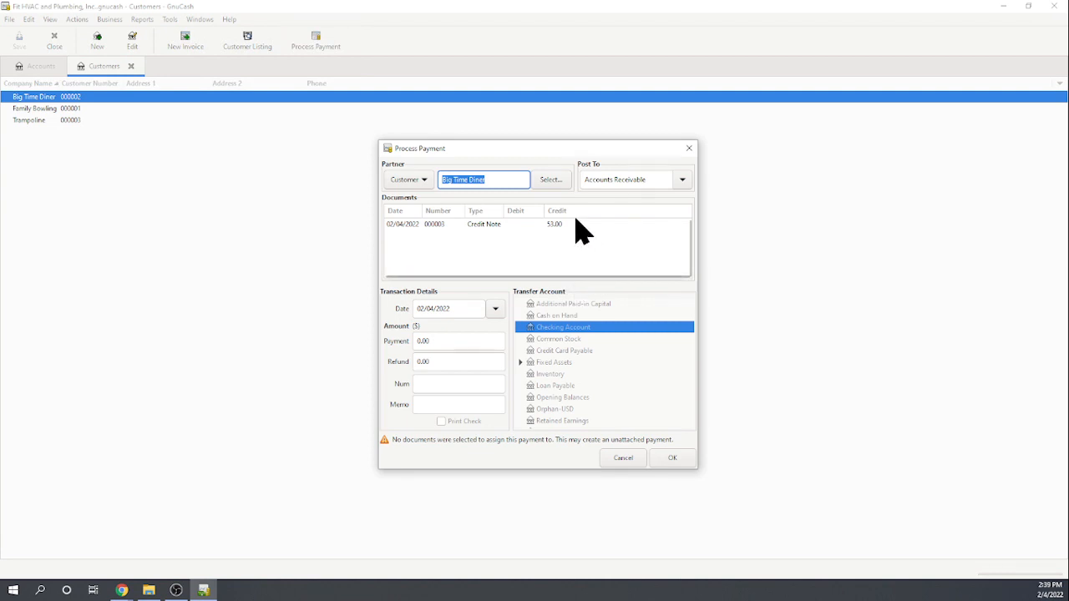
click(558, 233)
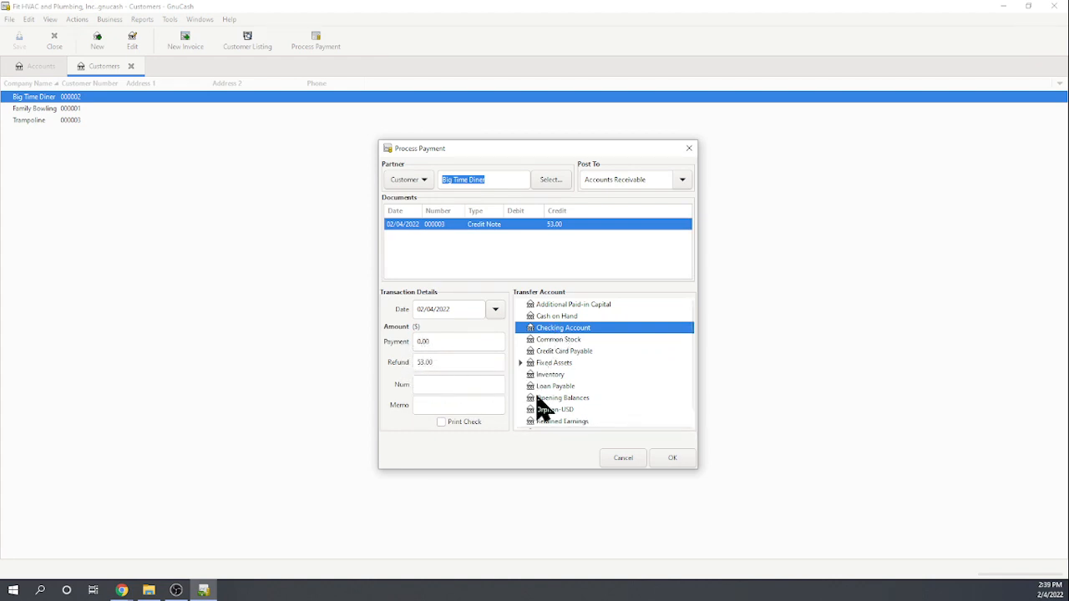
click(441, 423)
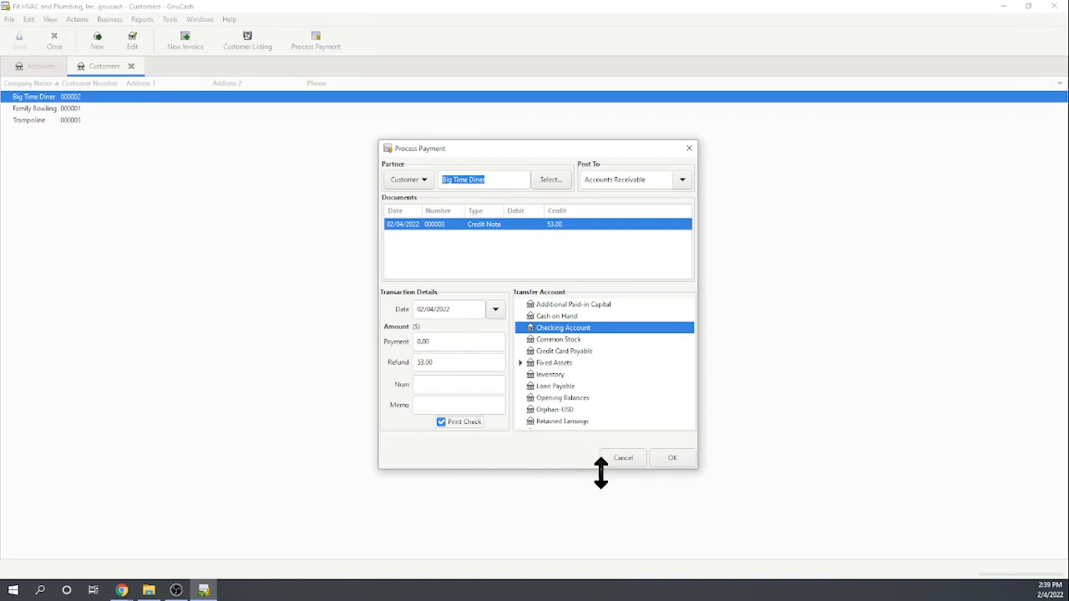
click(679, 456)
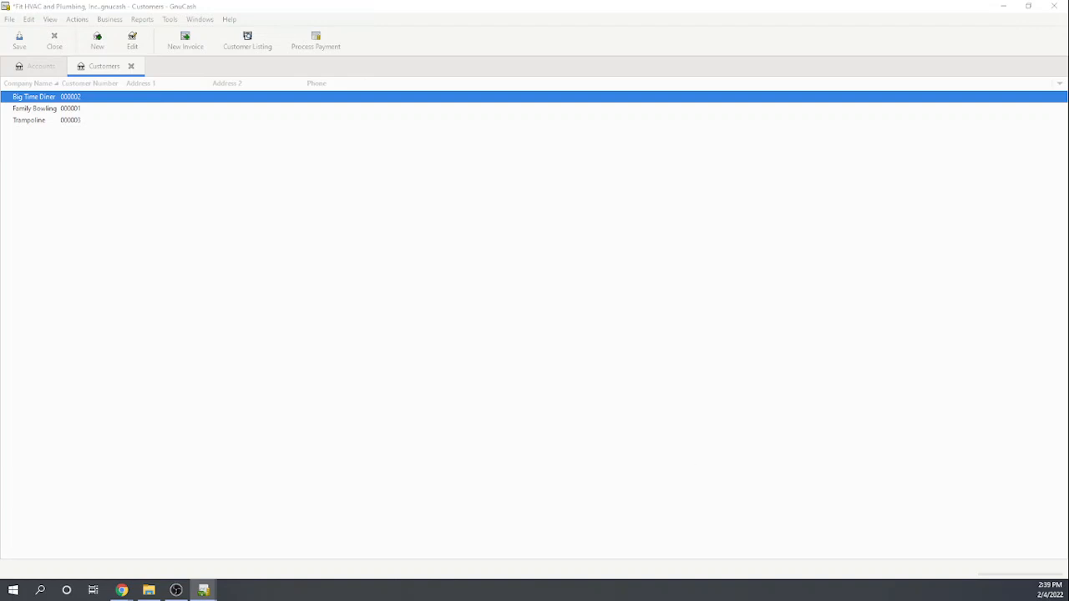
drag(3, 260, 296, 38)
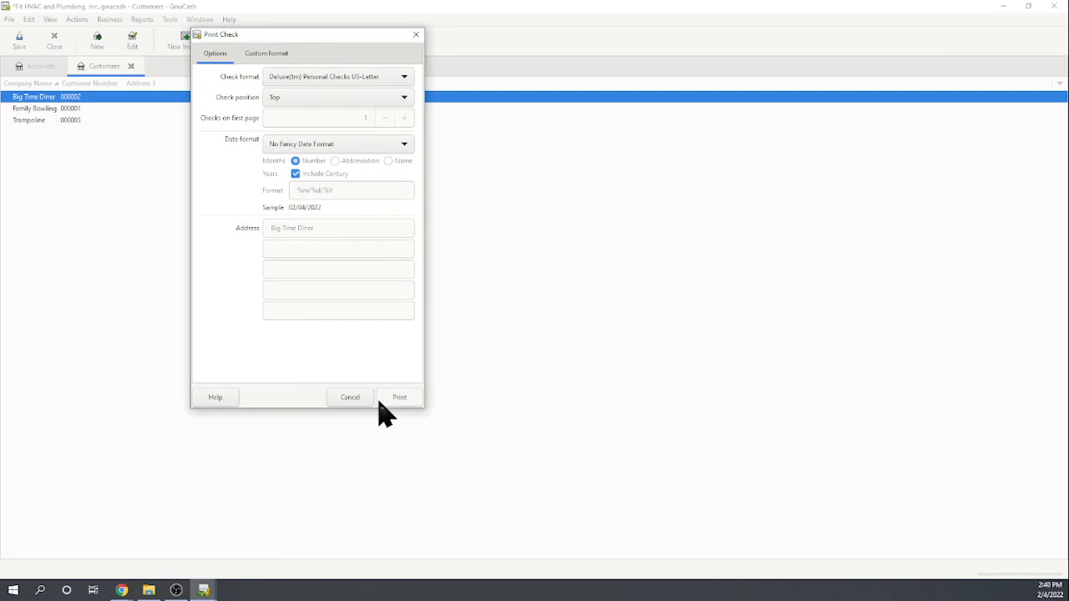
click(349, 398)
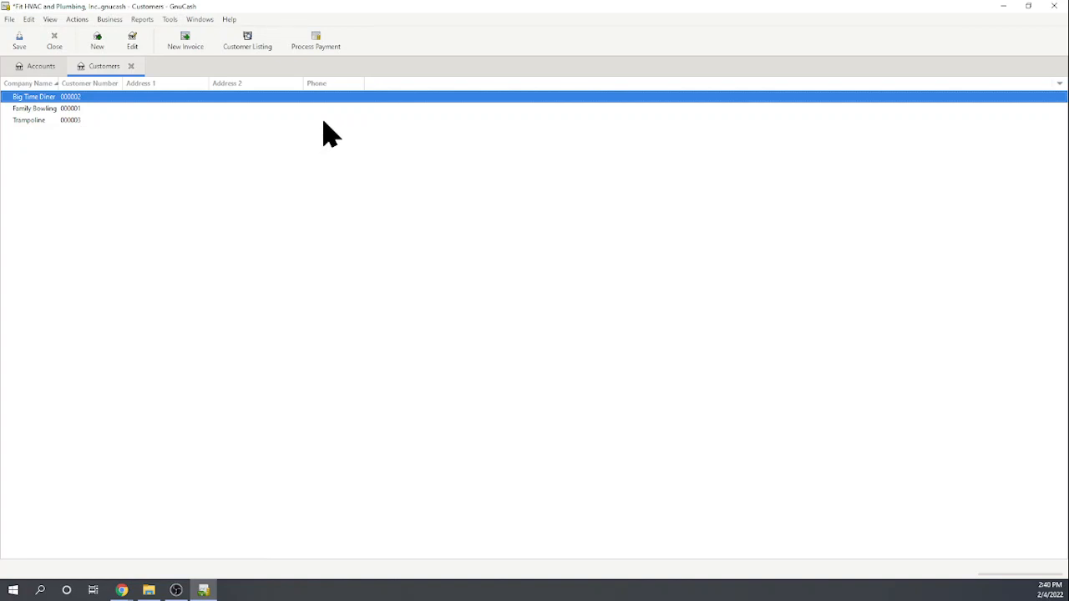
- Examine the Tax Schedule Report & TXF Export for sales tax information and close it
click(142, 20)
mouse_move(162, 32)
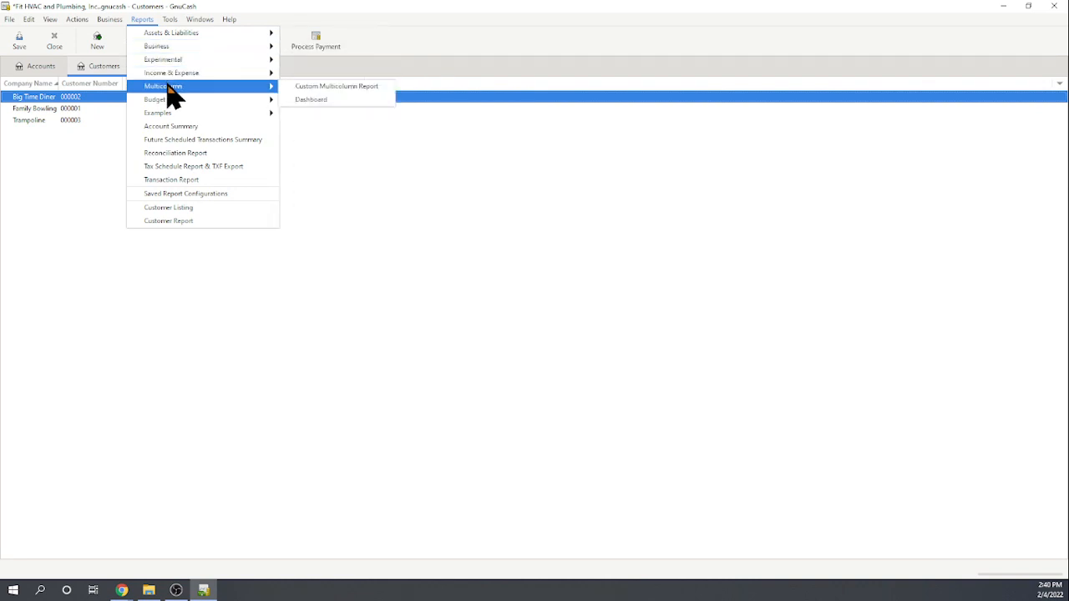
mouse_move(171, 99)
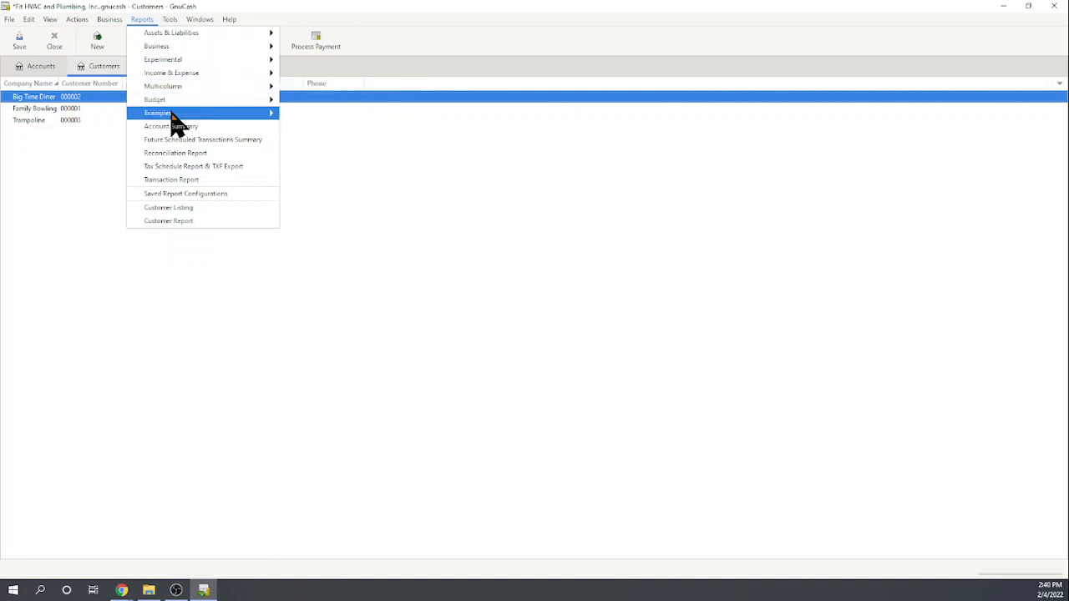
click(201, 166)
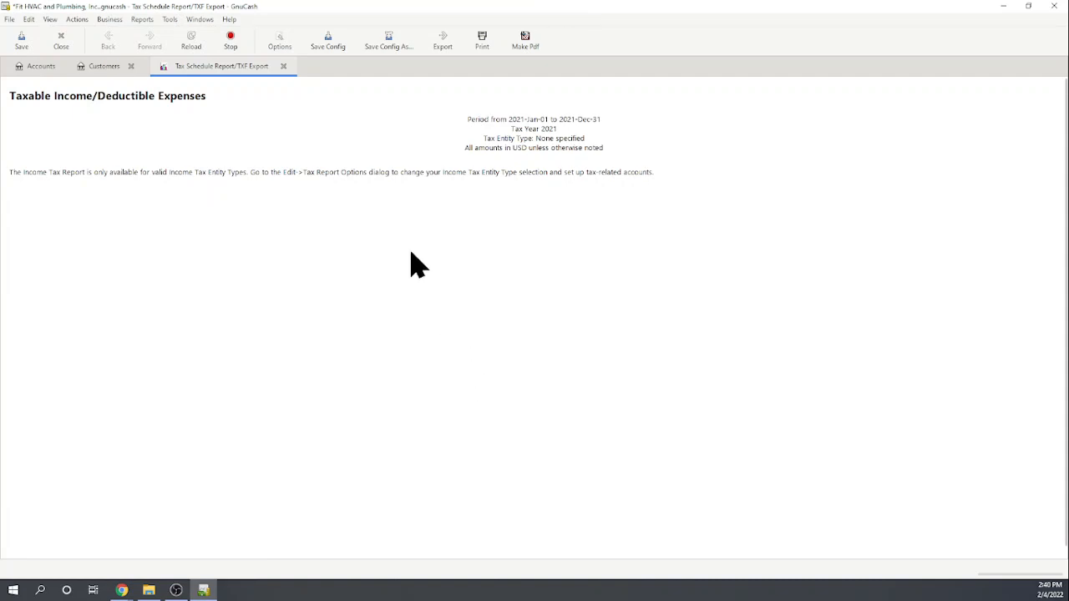
click(284, 67)
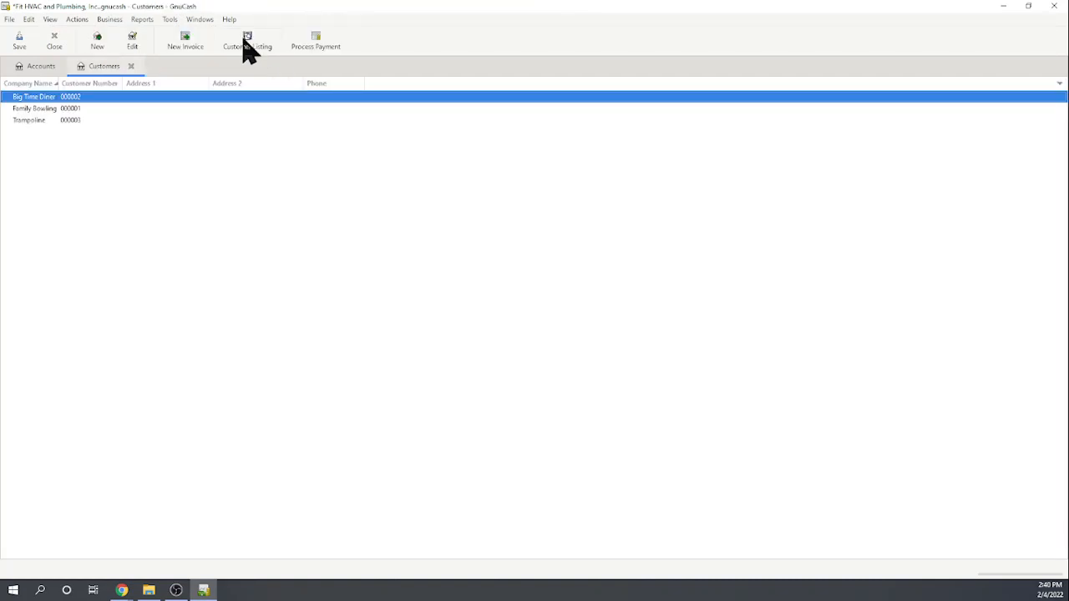
- Run the Balance Sheet report and open the Sales Tax Payable register from its liabilities section
click(142, 20)
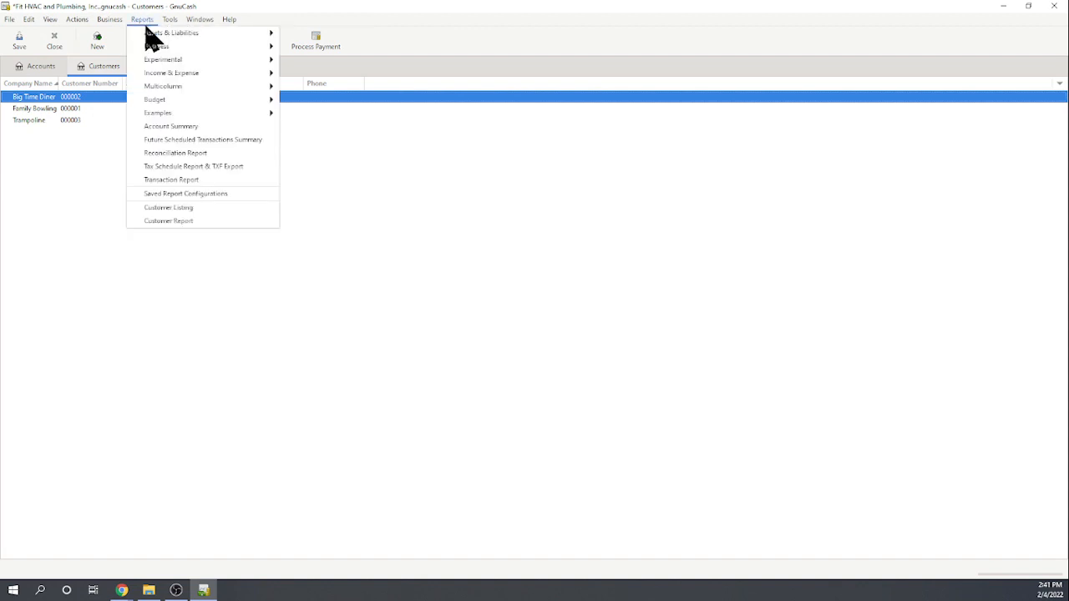
mouse_move(153, 48)
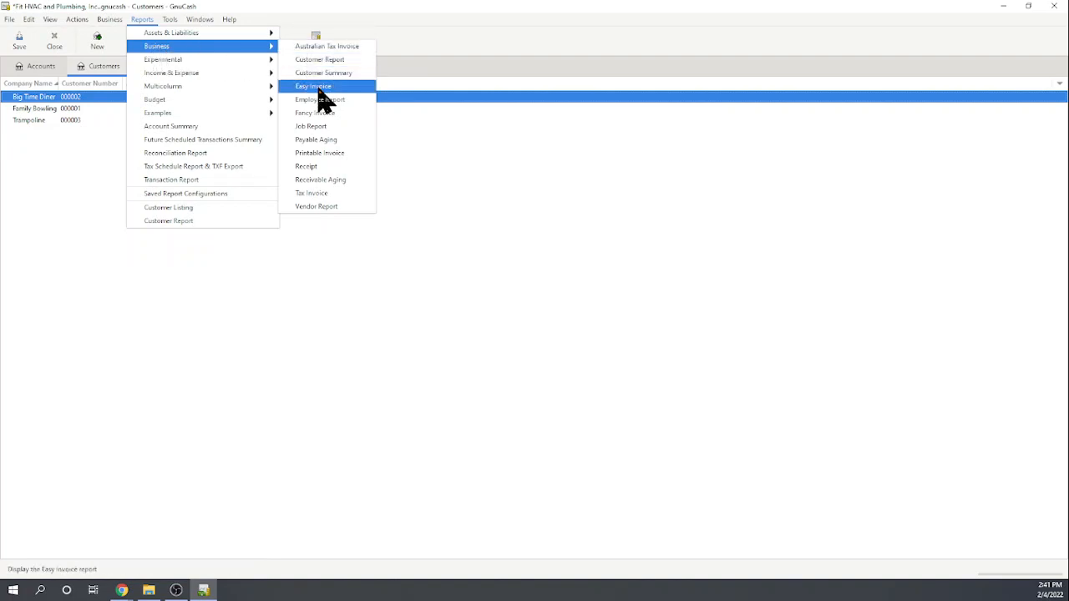
mouse_move(264, 34)
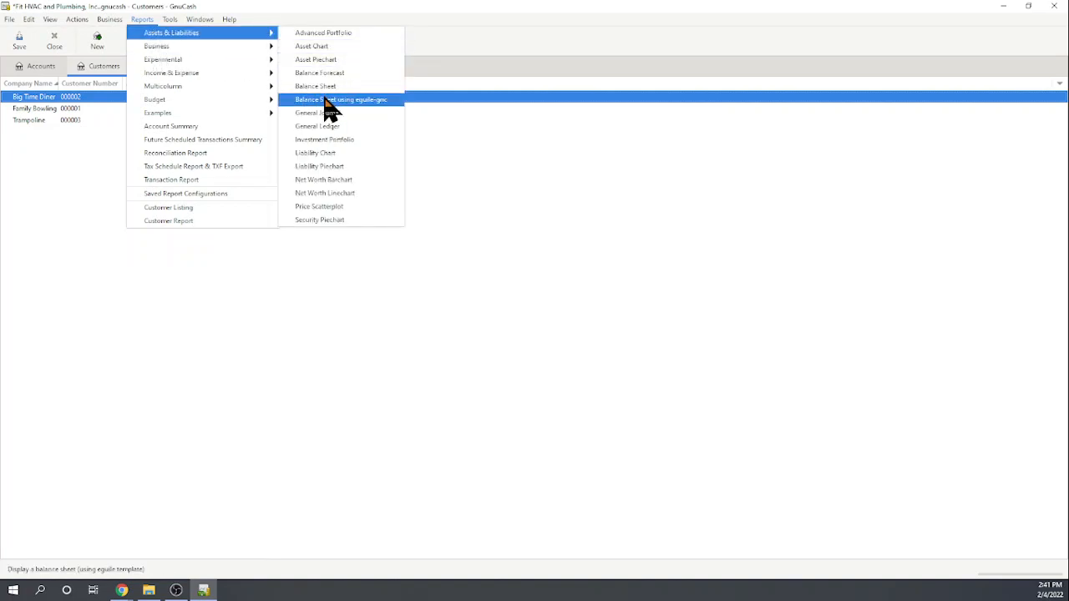
click(324, 87)
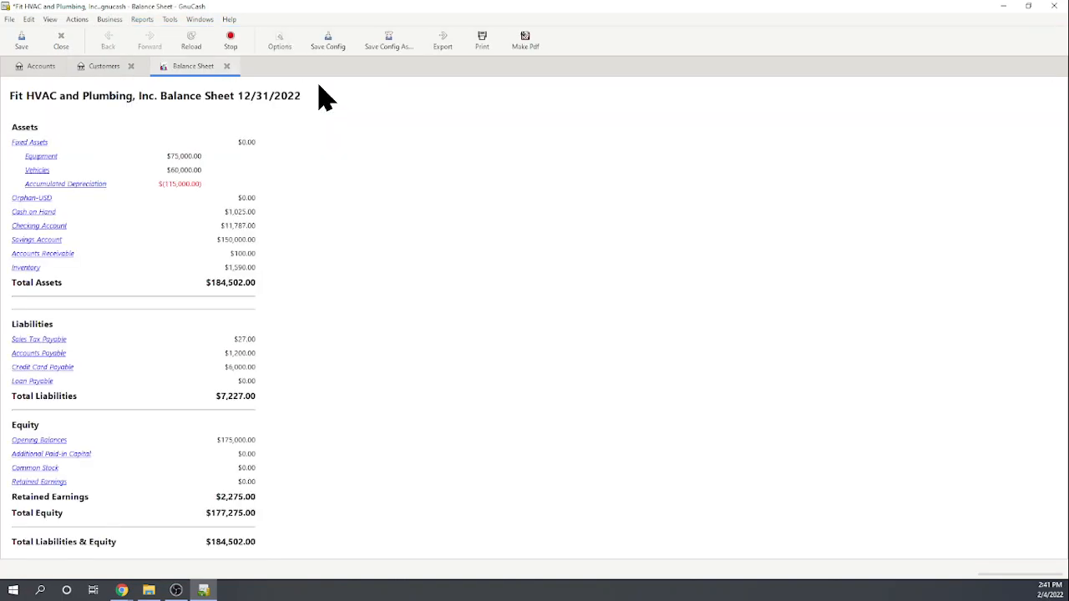
scroll(325, 376, down, 1)
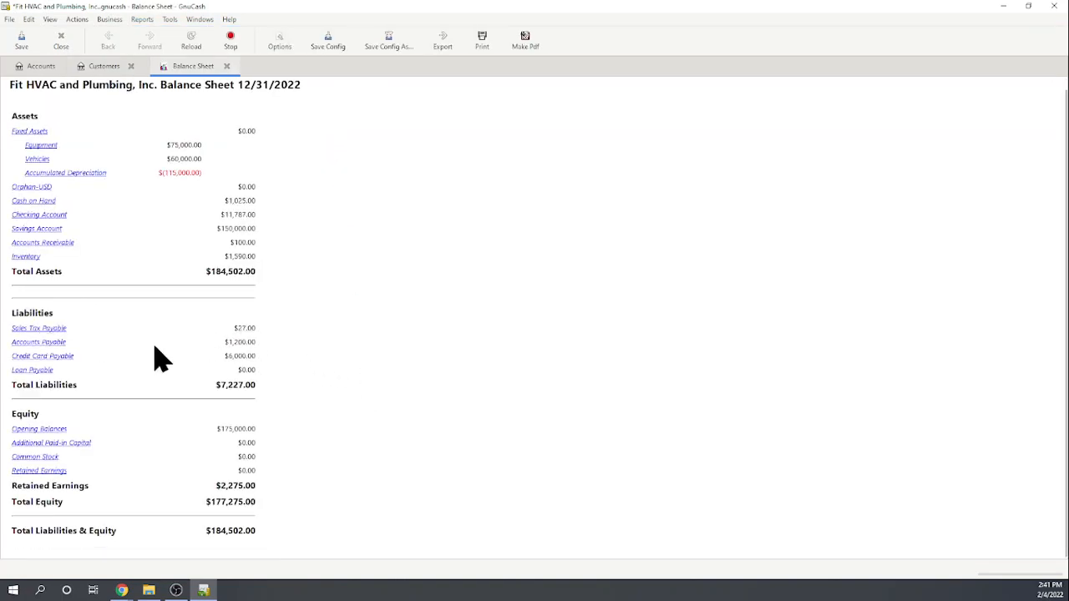
click(43, 328)
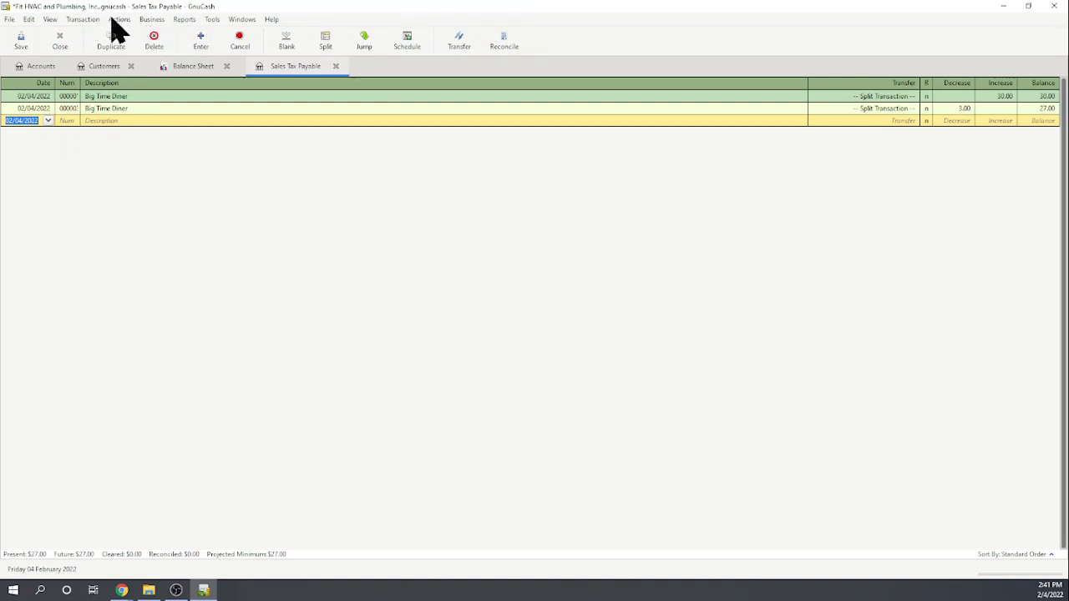
- Create a new vendor with the company name "State of New York" from the vendors overview
click(152, 20)
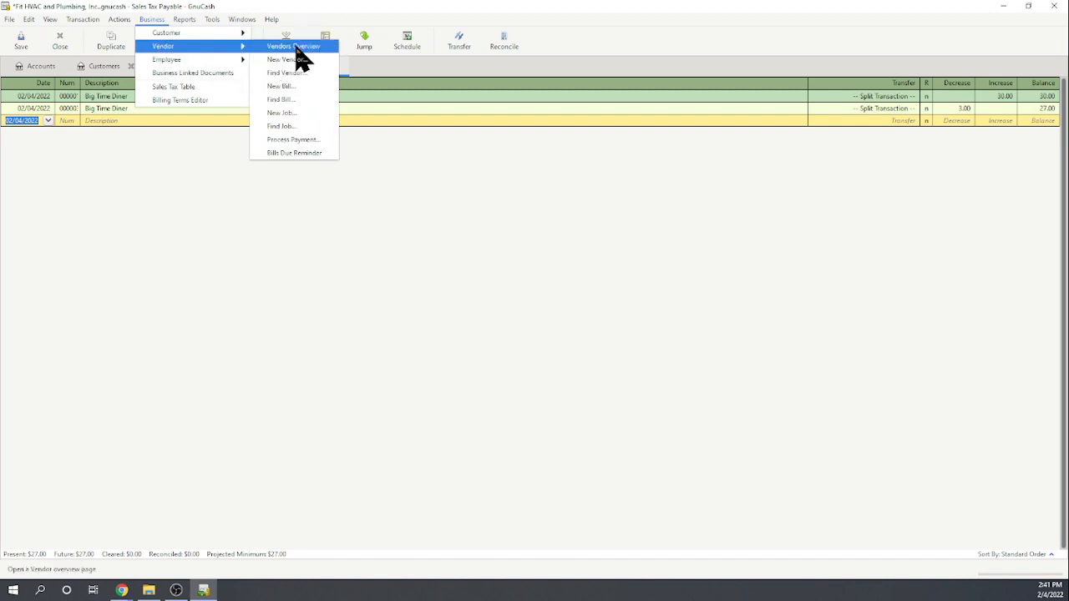
click(299, 49)
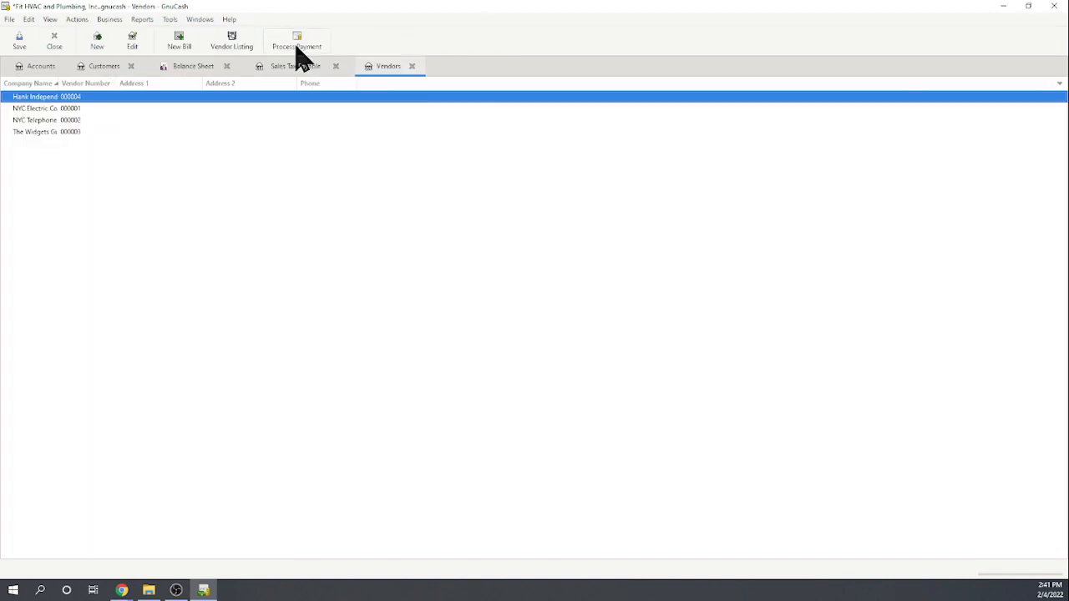
click(97, 43)
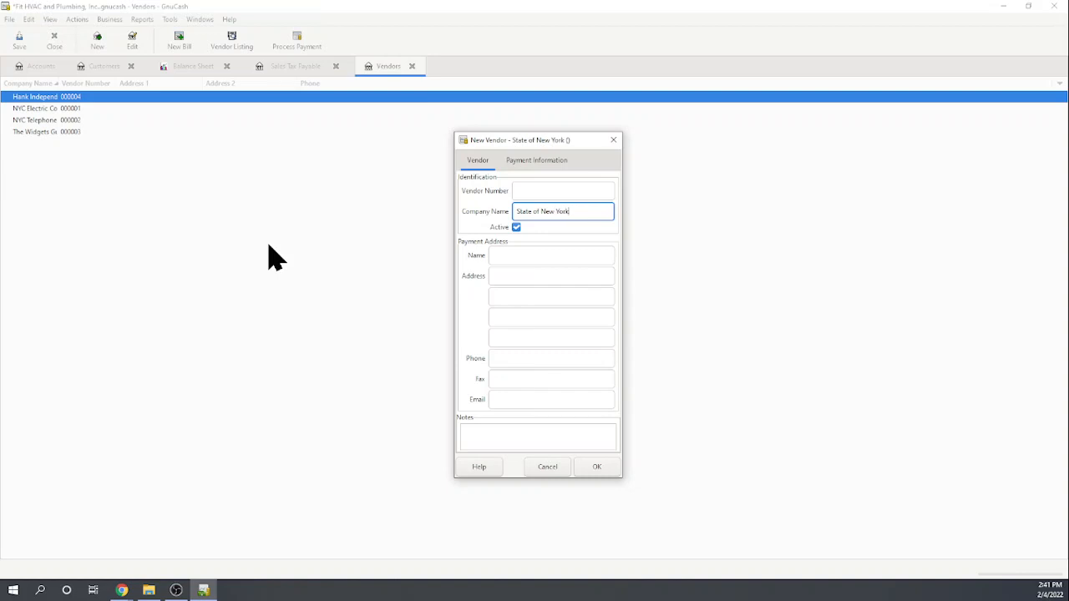
text(State of New York)
click(596, 468)
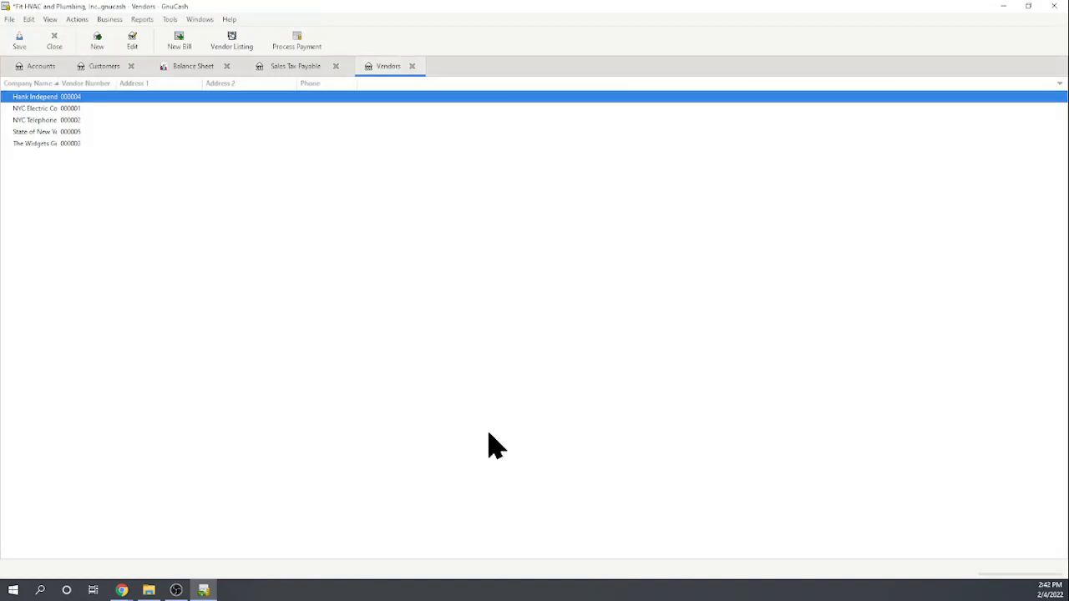
- Try to process a payment for the State of New York vendor, checking the available accounts to post to
click(28, 134)
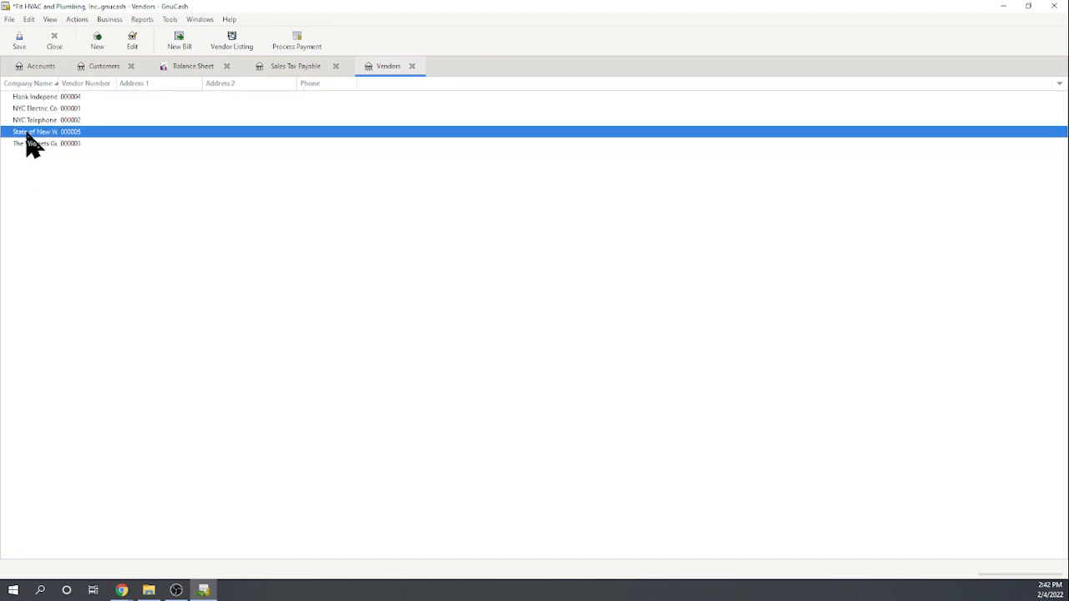
click(299, 44)
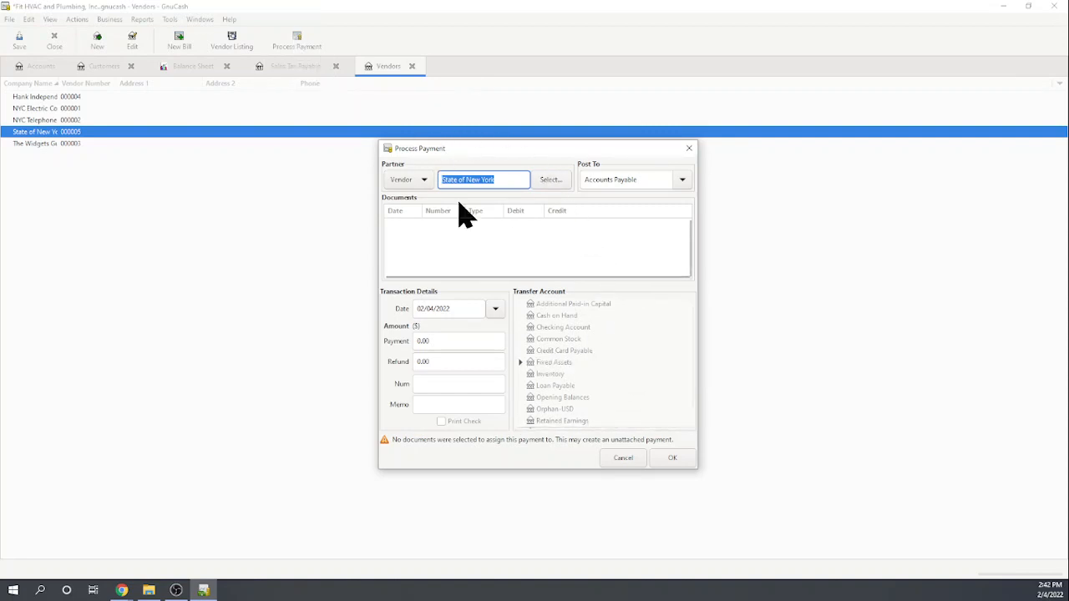
click(681, 182)
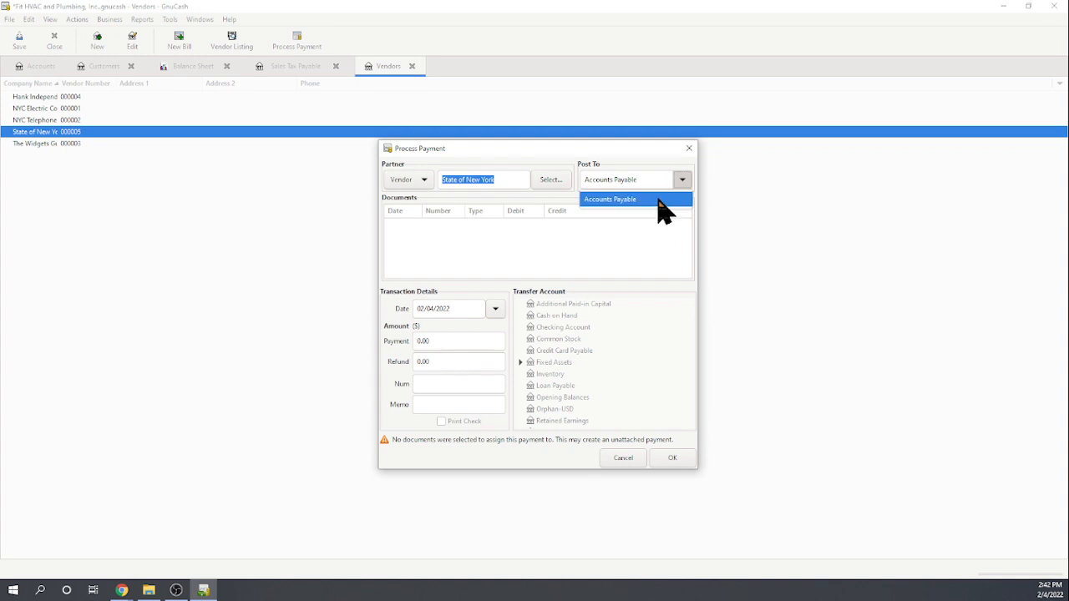
click(664, 229)
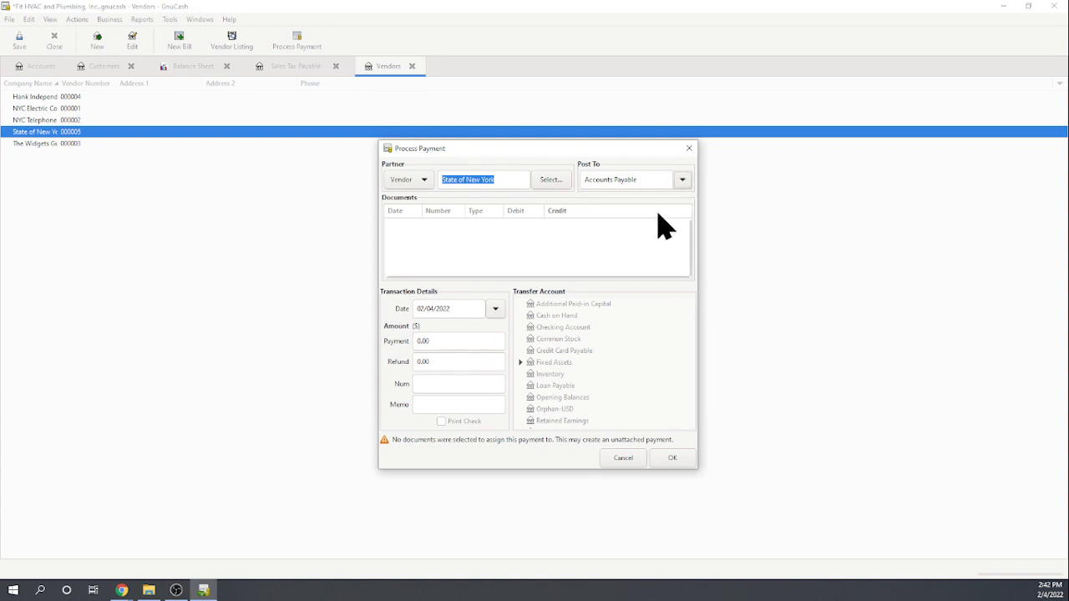
click(673, 459)
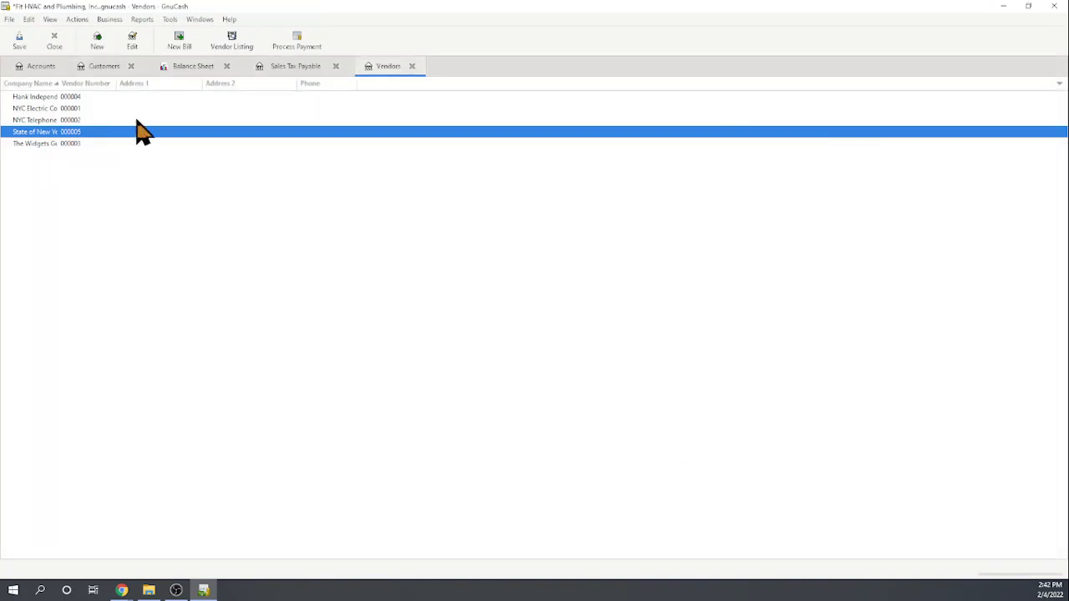
- Create a new bill for the State of New York vendor and describe its first entry as "Pay sales tax liability"
click(179, 46)
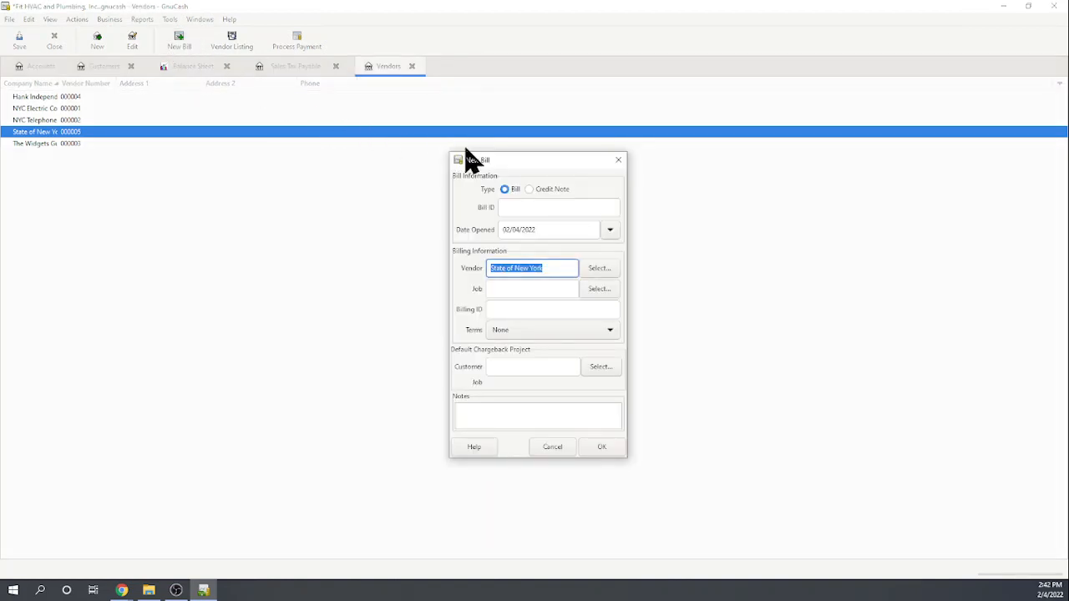
click(606, 449)
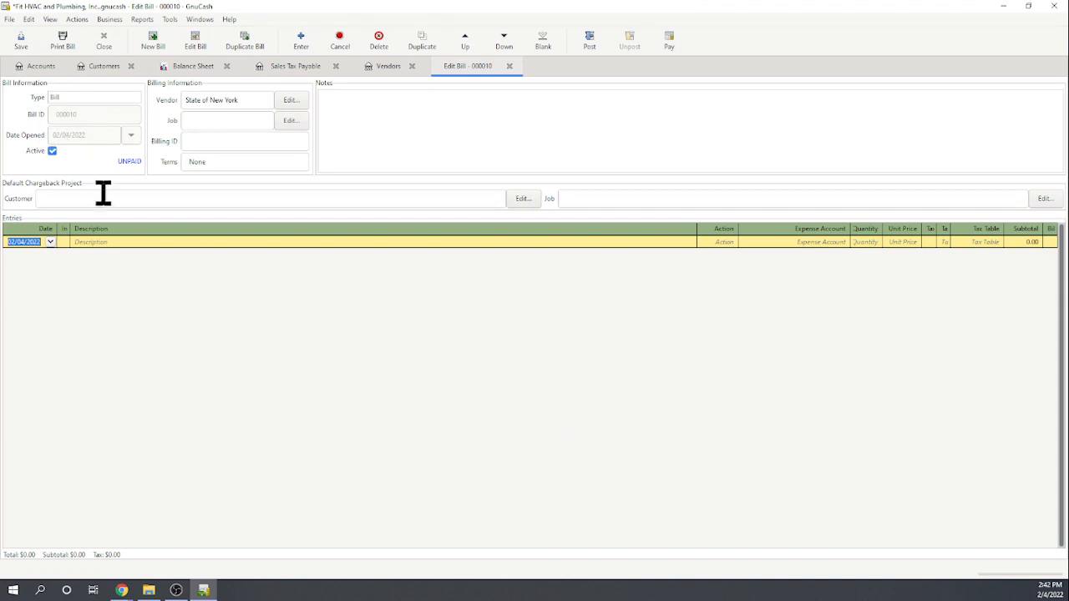
click(115, 242)
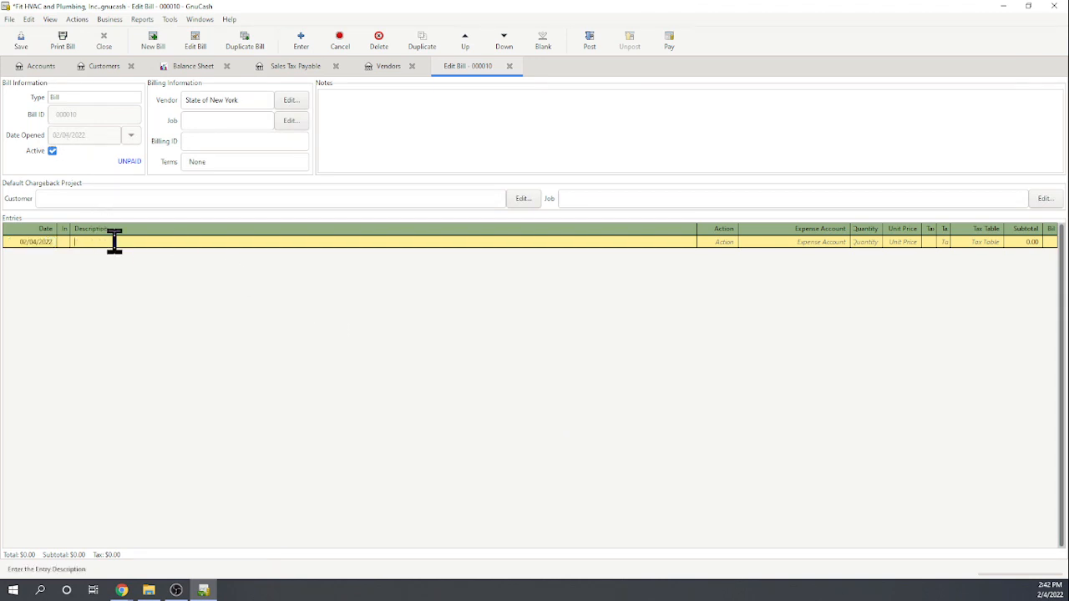
text(Pay sales tax liability)
- Assign the sales tax entry to the Sales Tax Payable account with quantity 1 and unit price 27, and record it
click(772, 243)
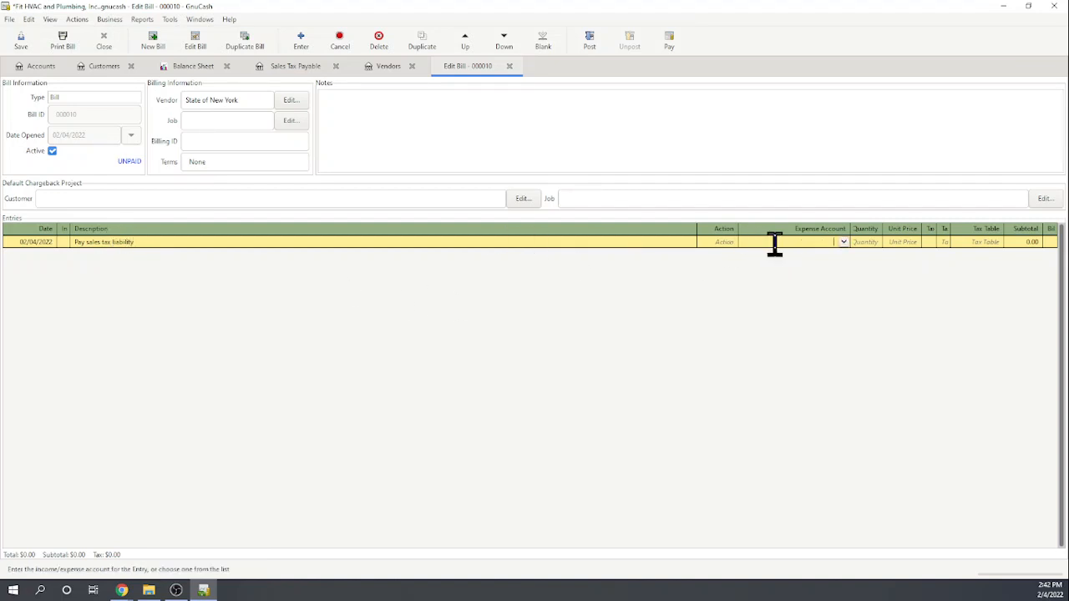
click(842, 243)
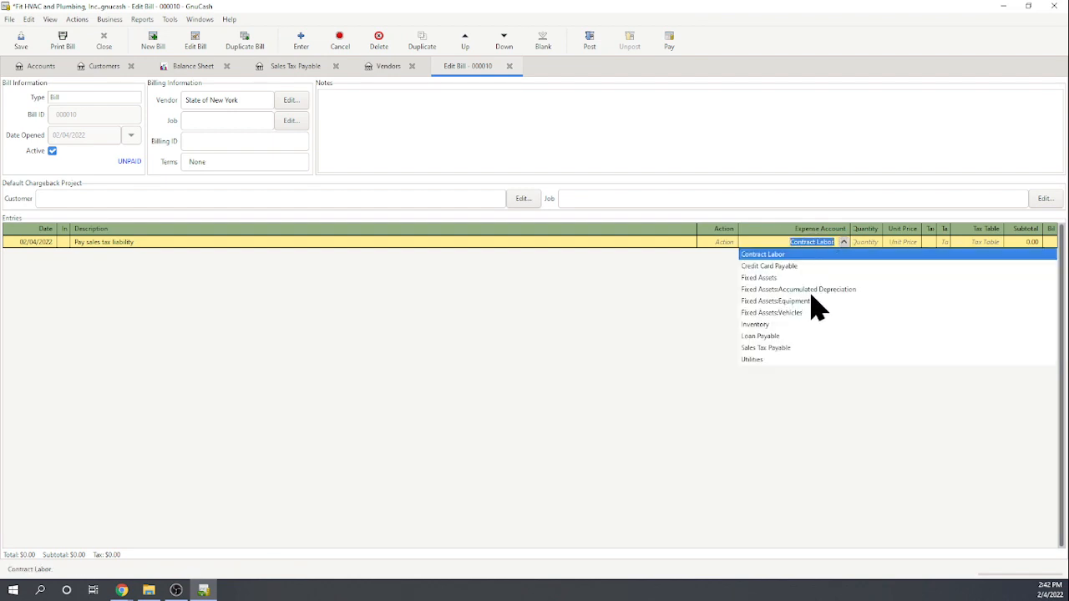
click(783, 348)
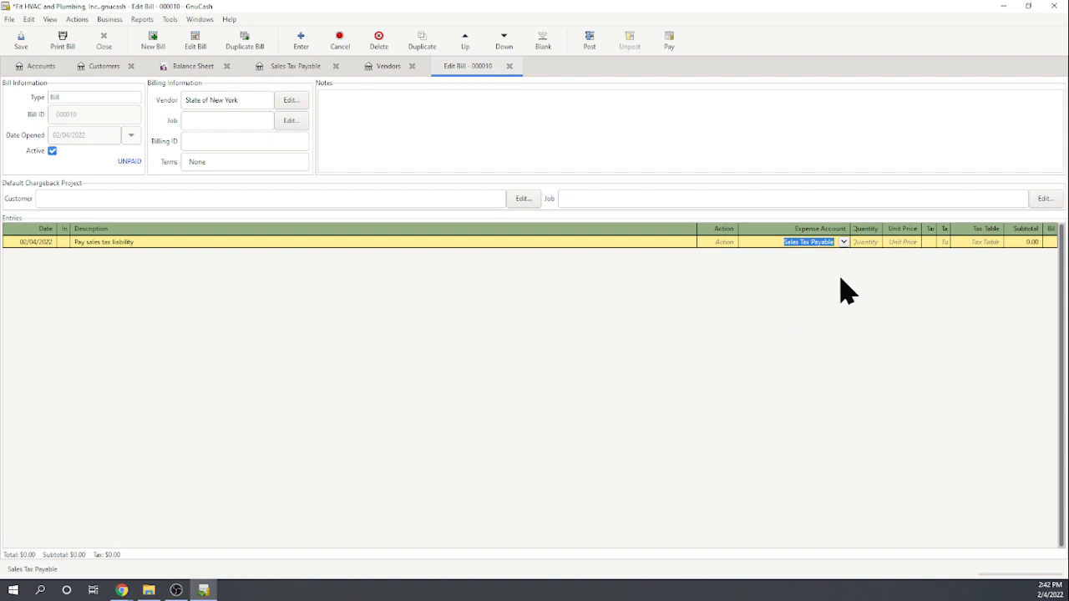
click(866, 242)
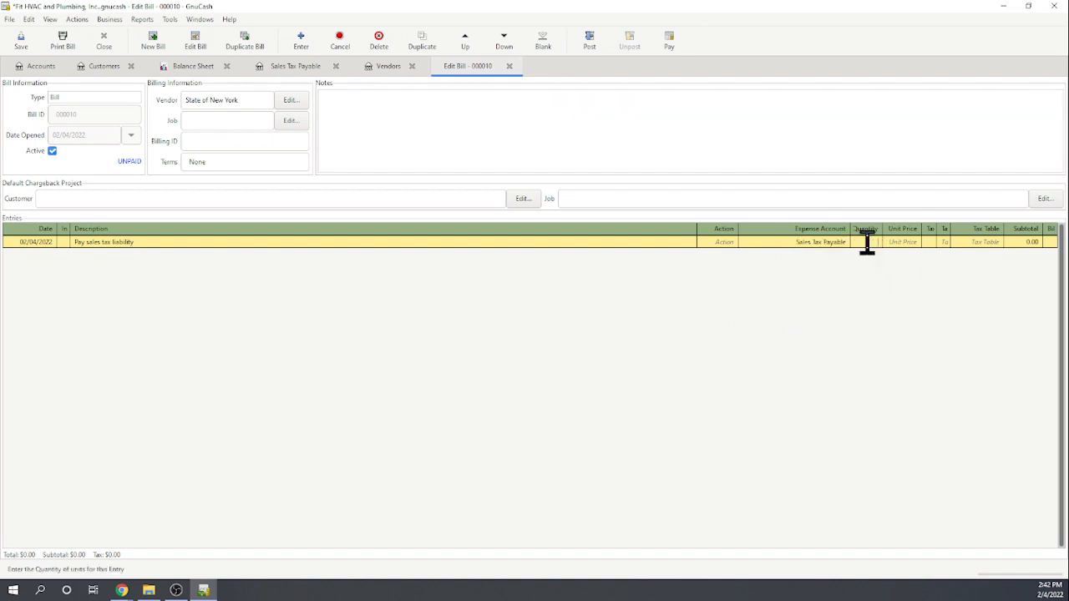
text(1)
click(902, 240)
text(27)
key(Return)
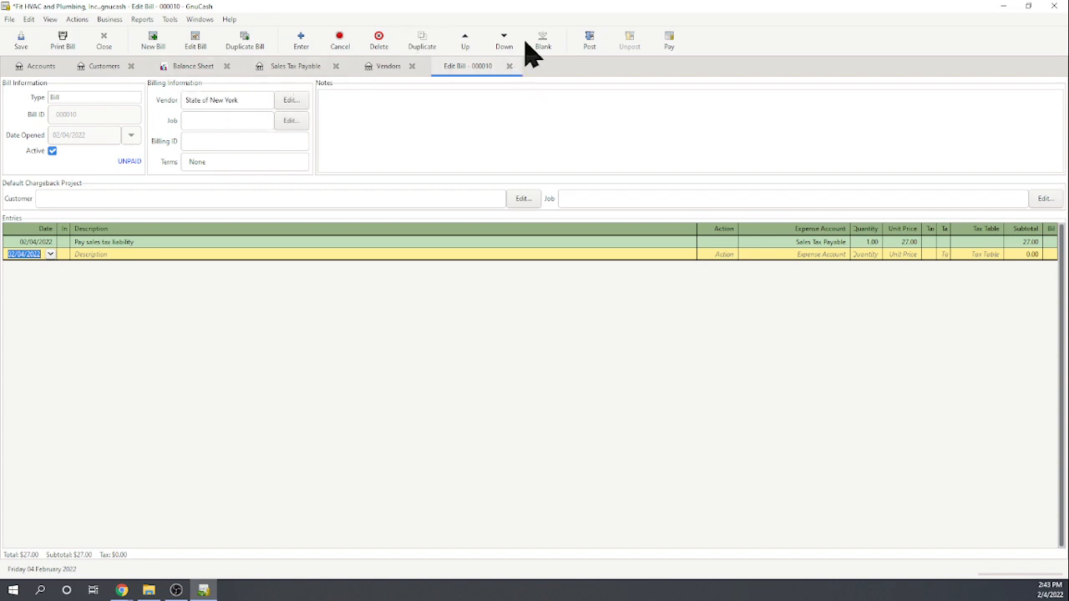
- Save the file and post the State of New York bill to Accounts Payable, dated 02/04/2022
click(20, 40)
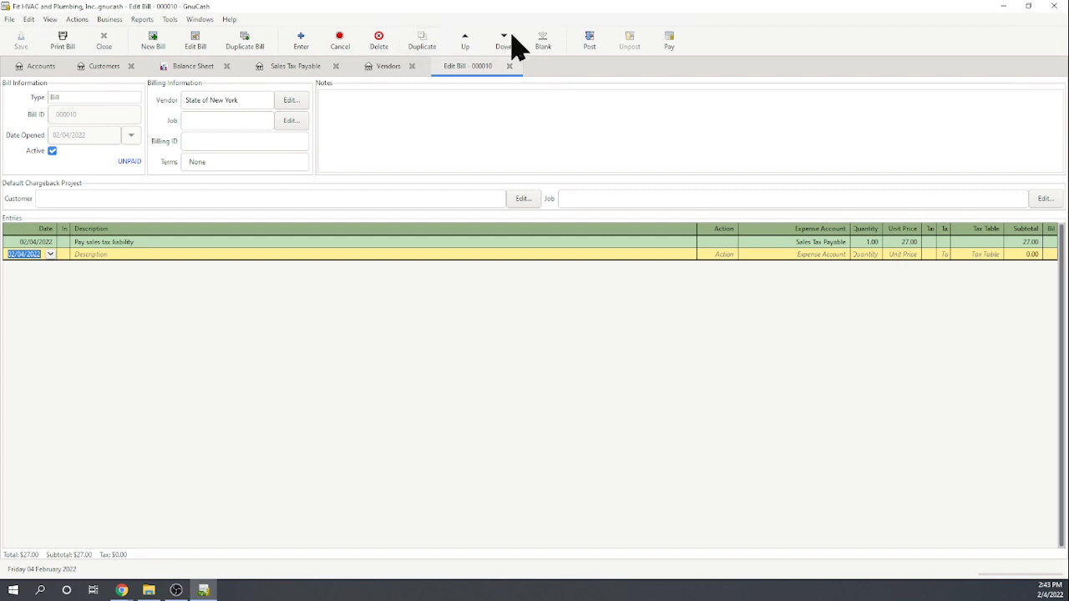
click(589, 46)
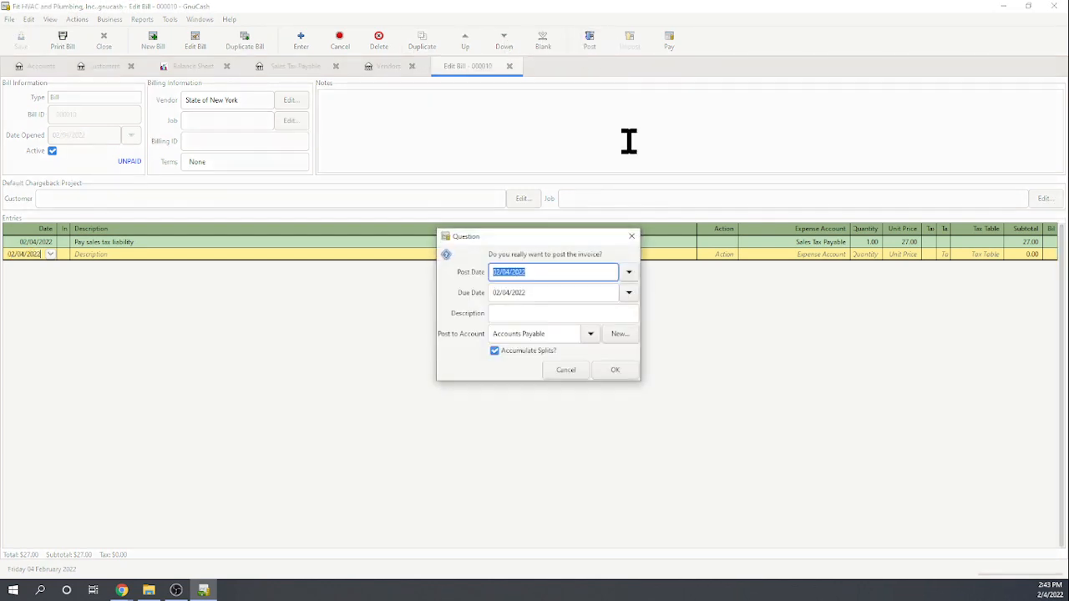
click(618, 371)
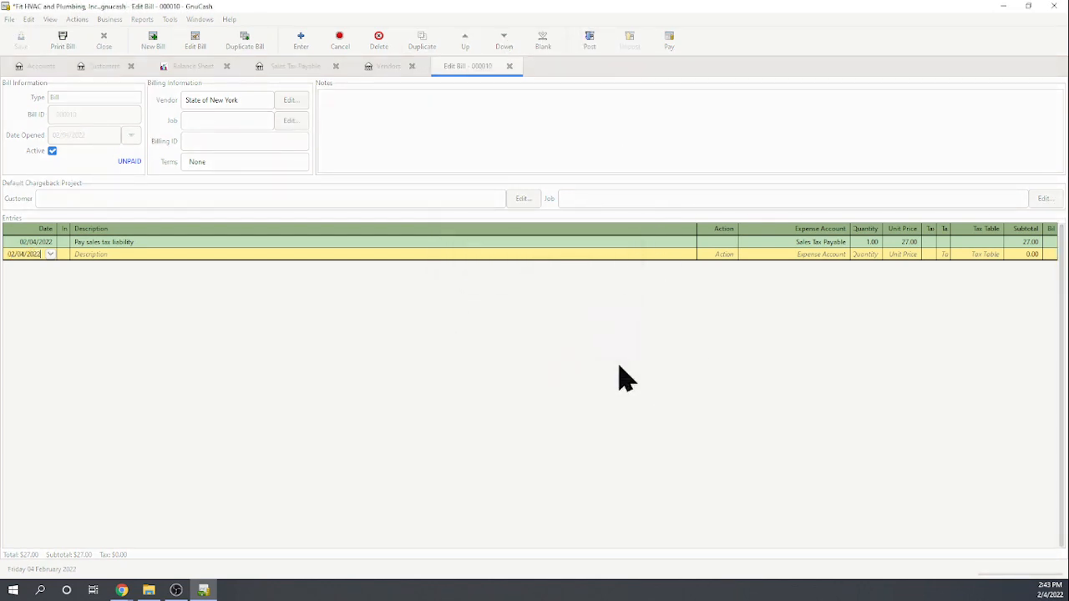
- Pay the posted bill in full from the Checking Account with Print Check enabled, and dismiss the check printing options
click(672, 46)
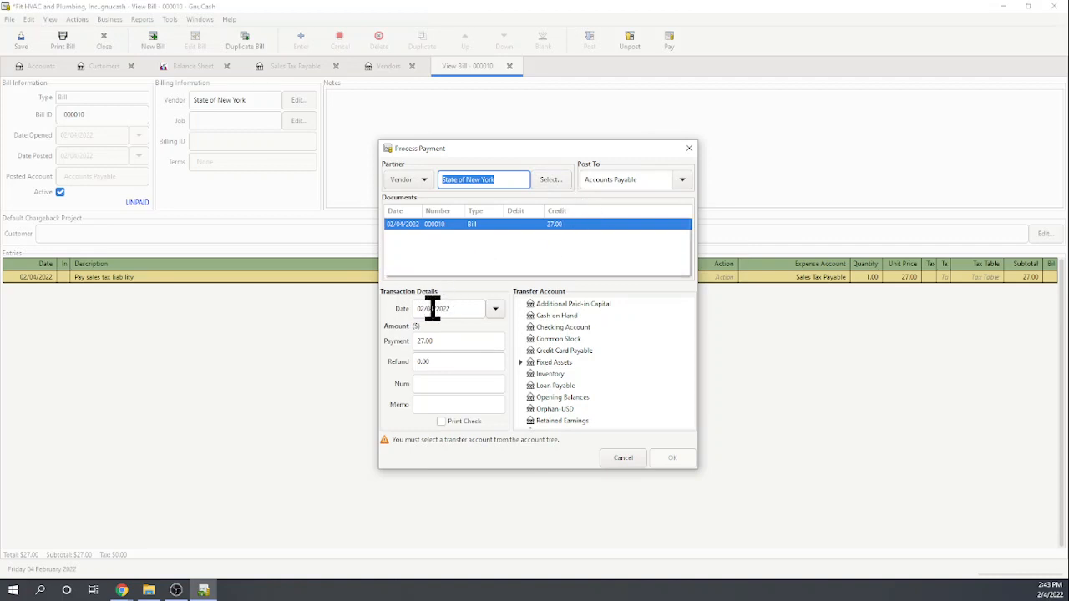
click(445, 422)
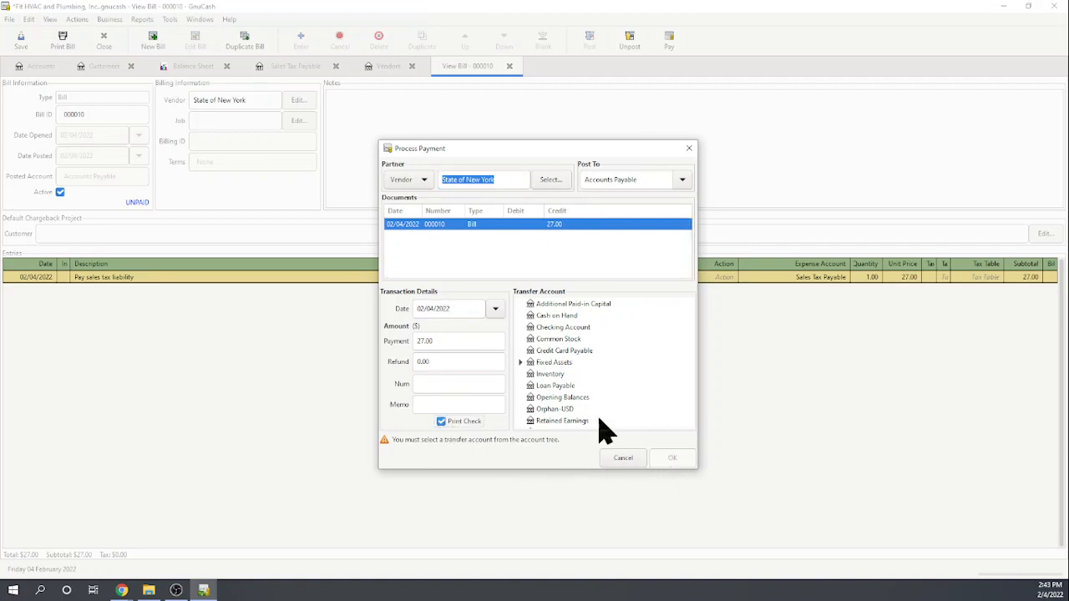
click(567, 328)
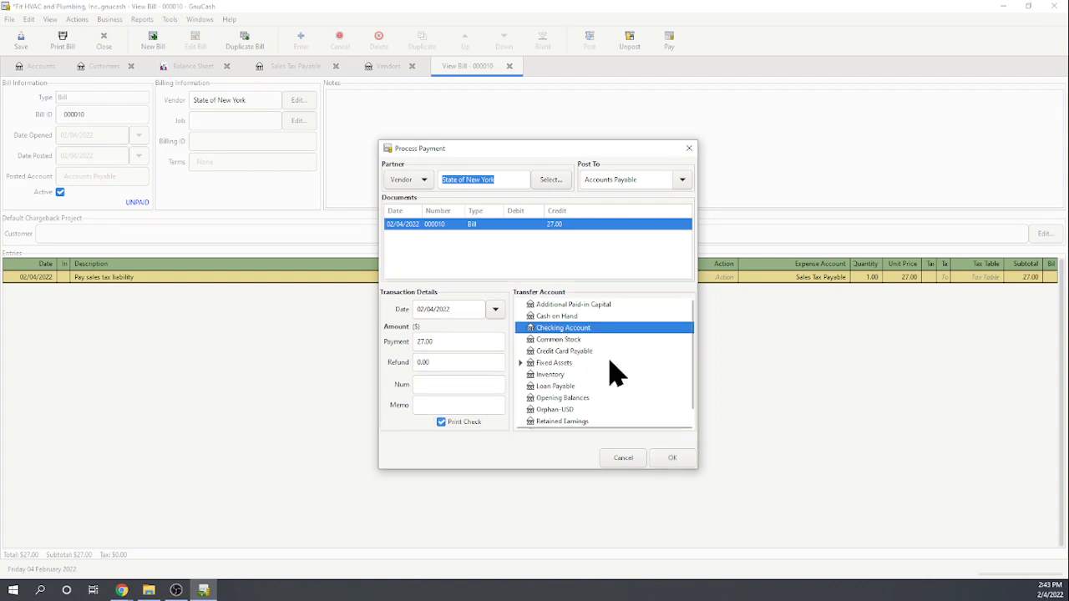
click(673, 458)
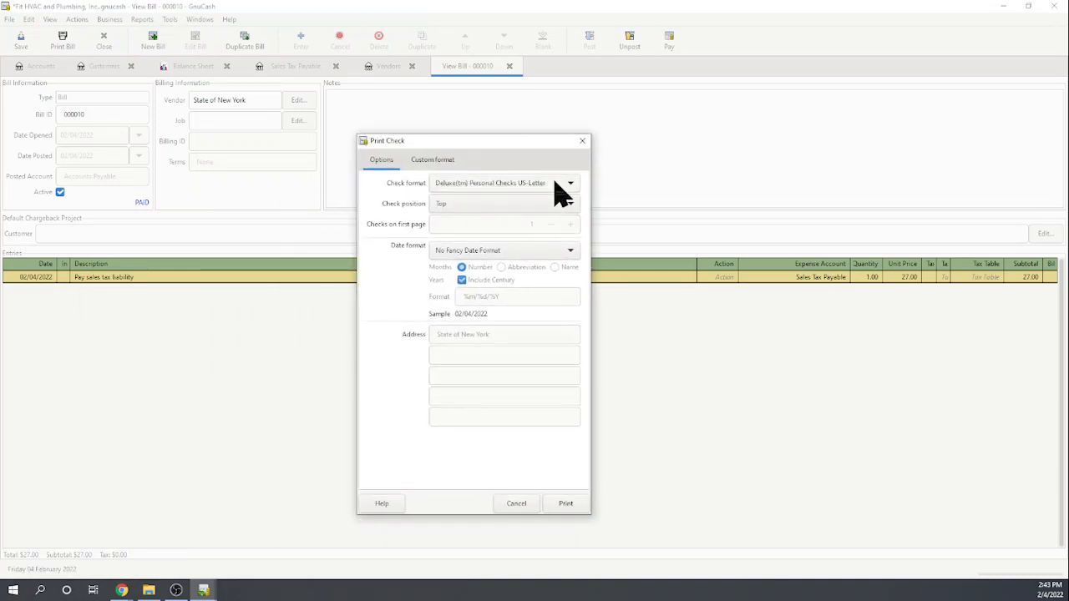
click(582, 142)
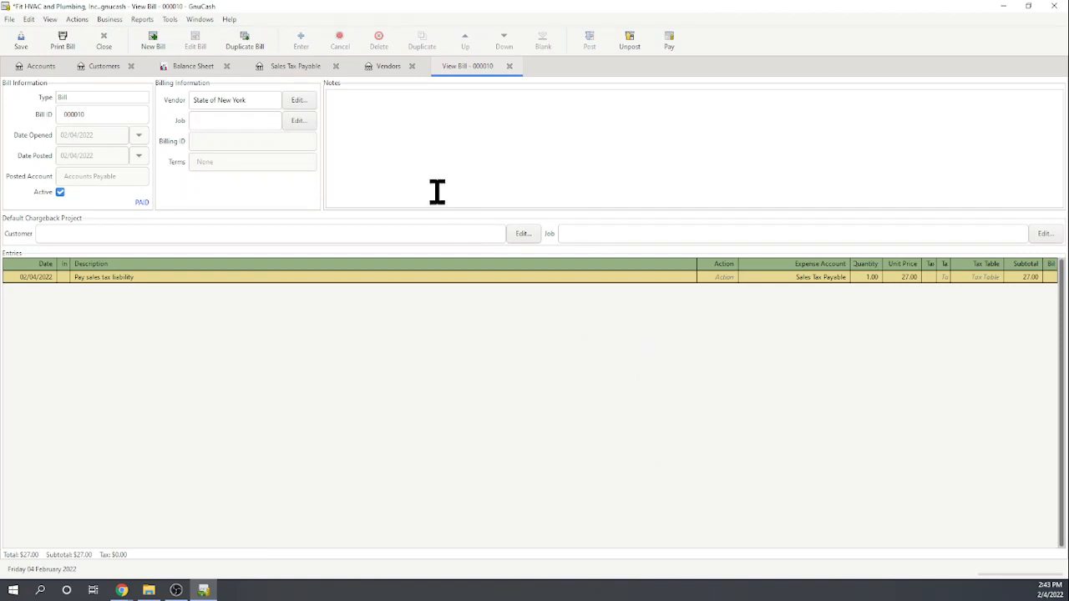
- Try reloading the open Balance Sheet, close it, and run a fresh Balance Sheet report to check Sales Tax Payable
click(187, 72)
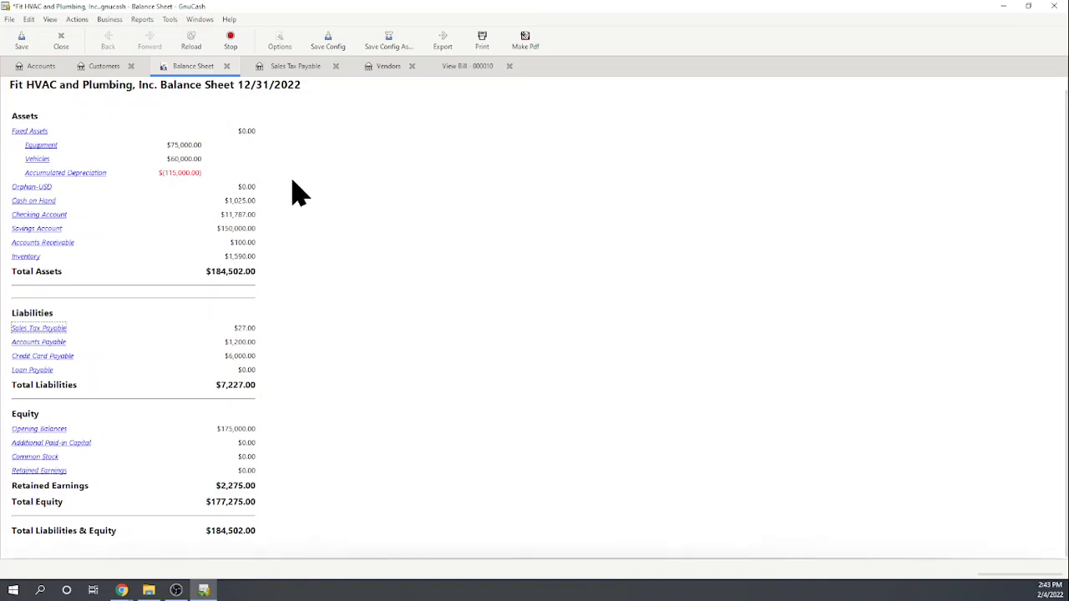
right_click(373, 149)
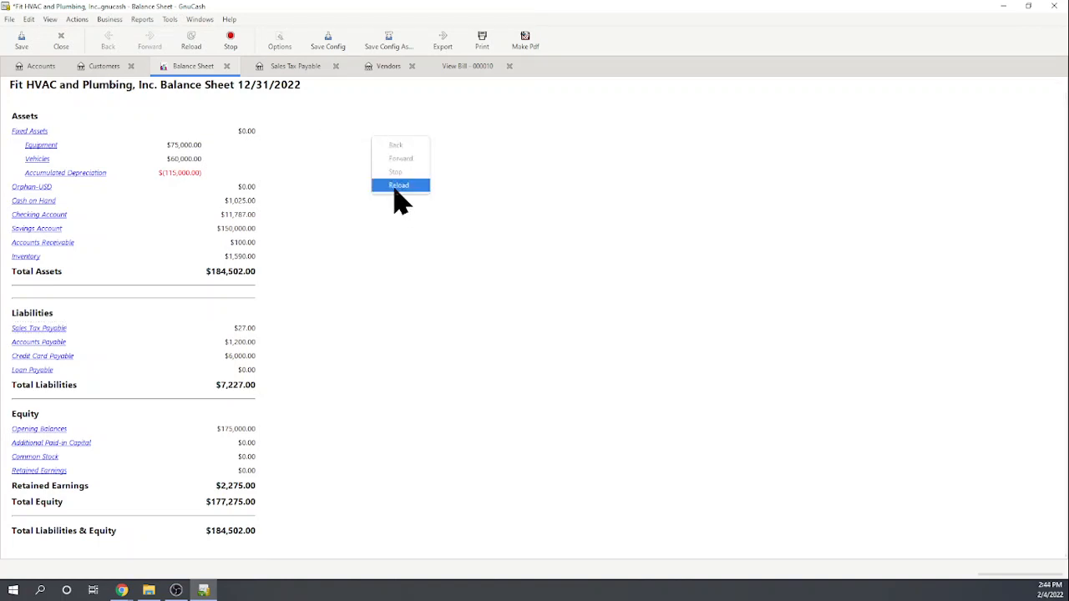
click(399, 185)
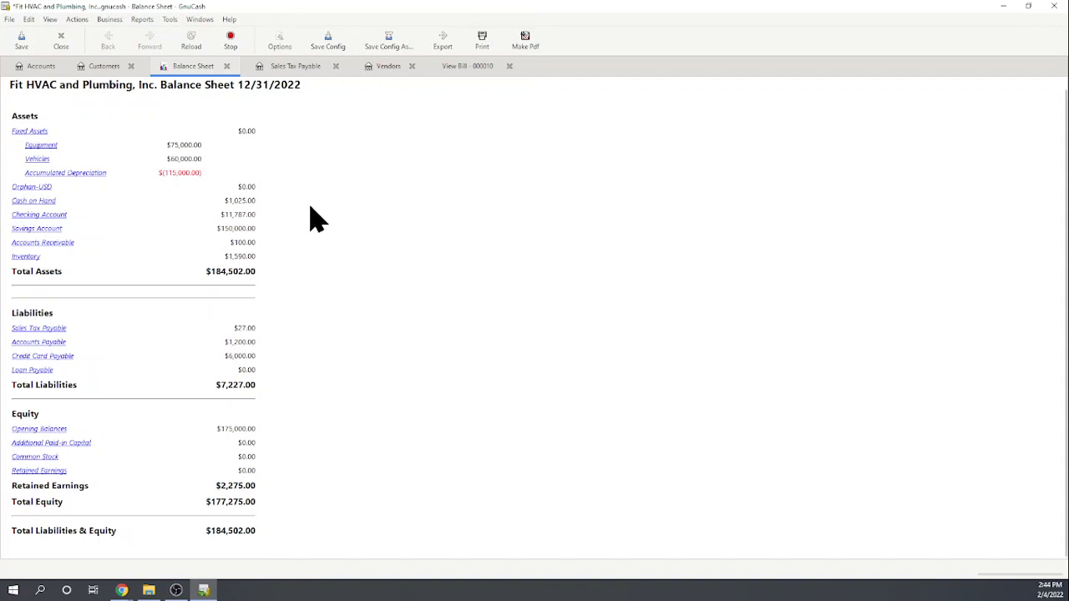
click(226, 66)
click(184, 20)
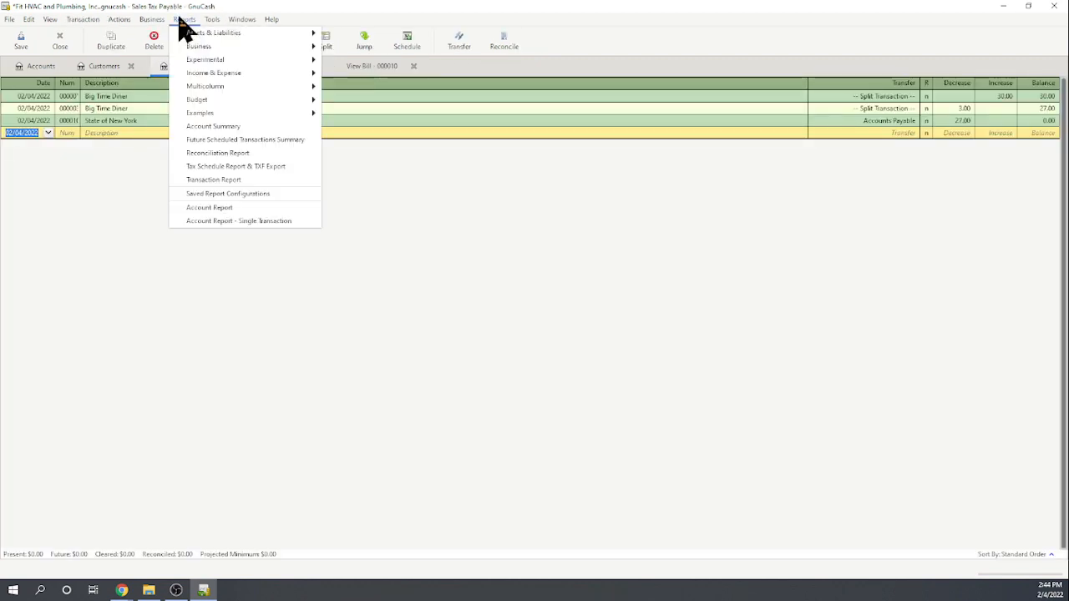
mouse_move(194, 33)
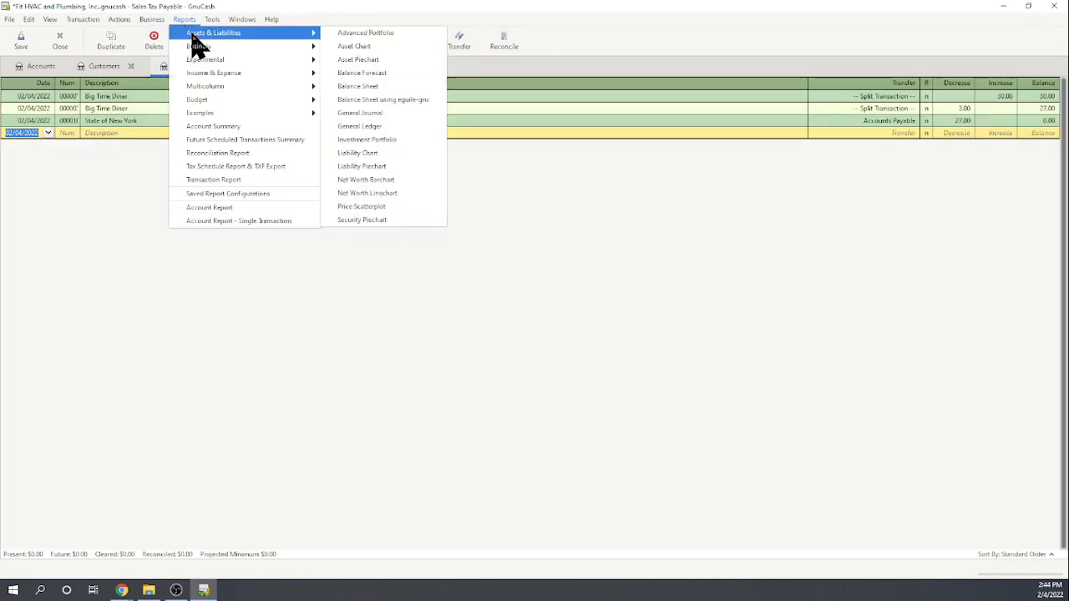
click(369, 87)
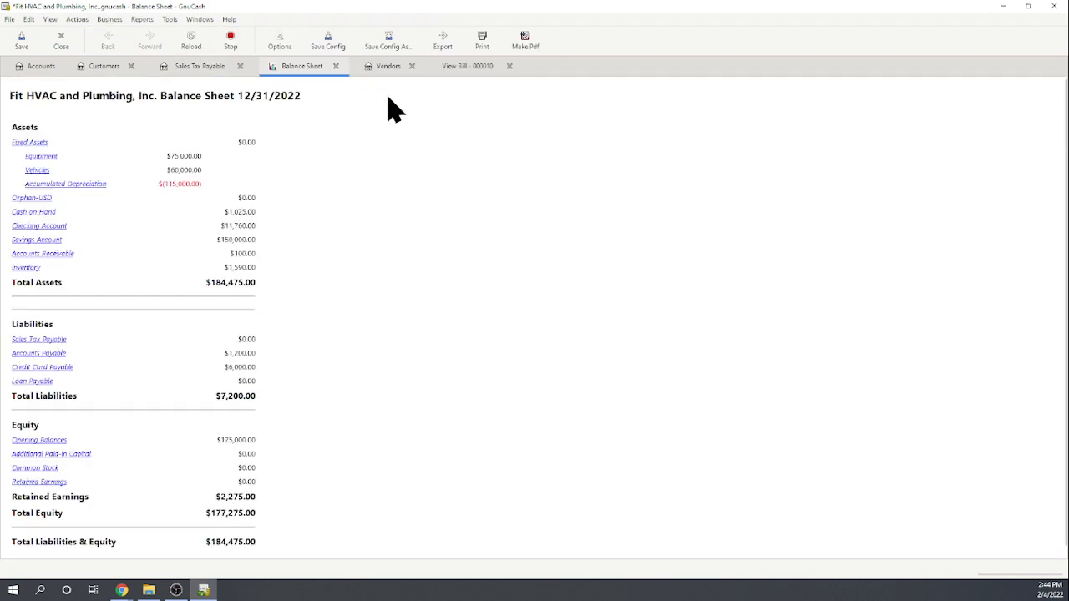
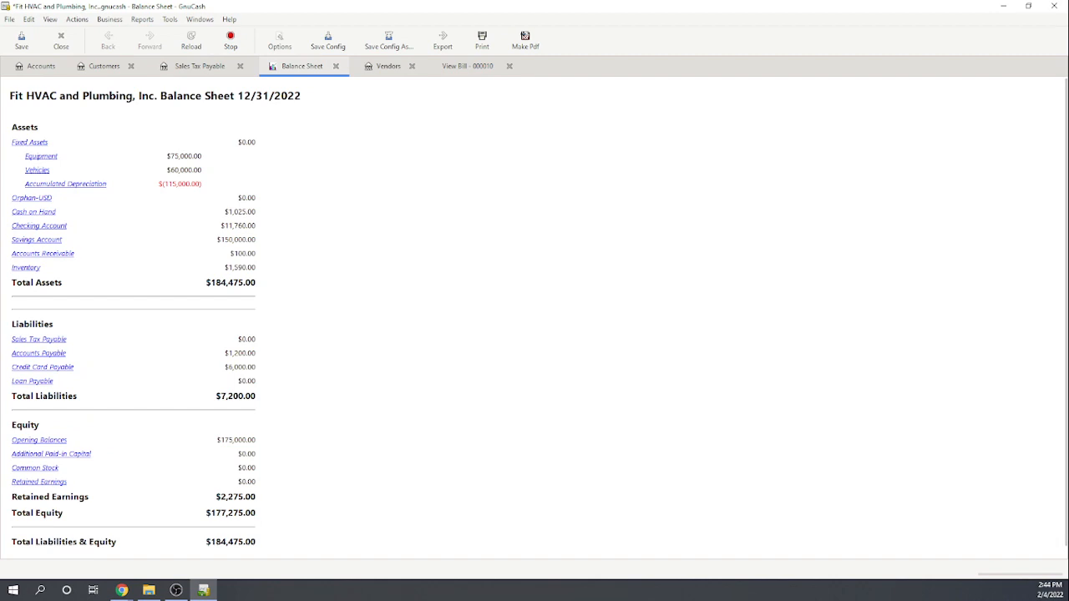
- Run the Customer Listing report from the customers overview to view outstanding balances, and close the report
key(alt+Tab)
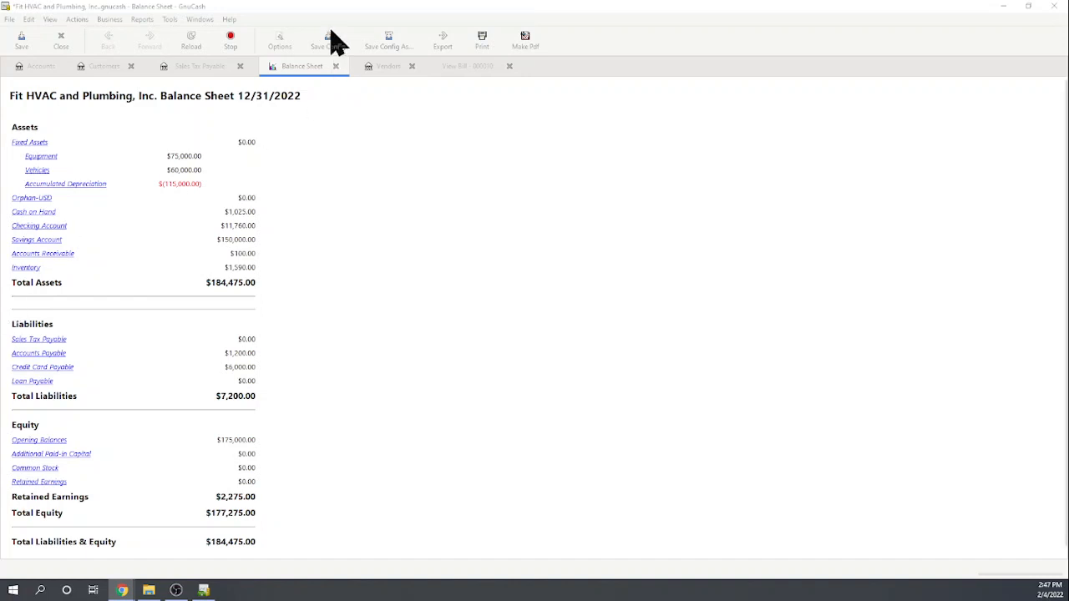
click(104, 70)
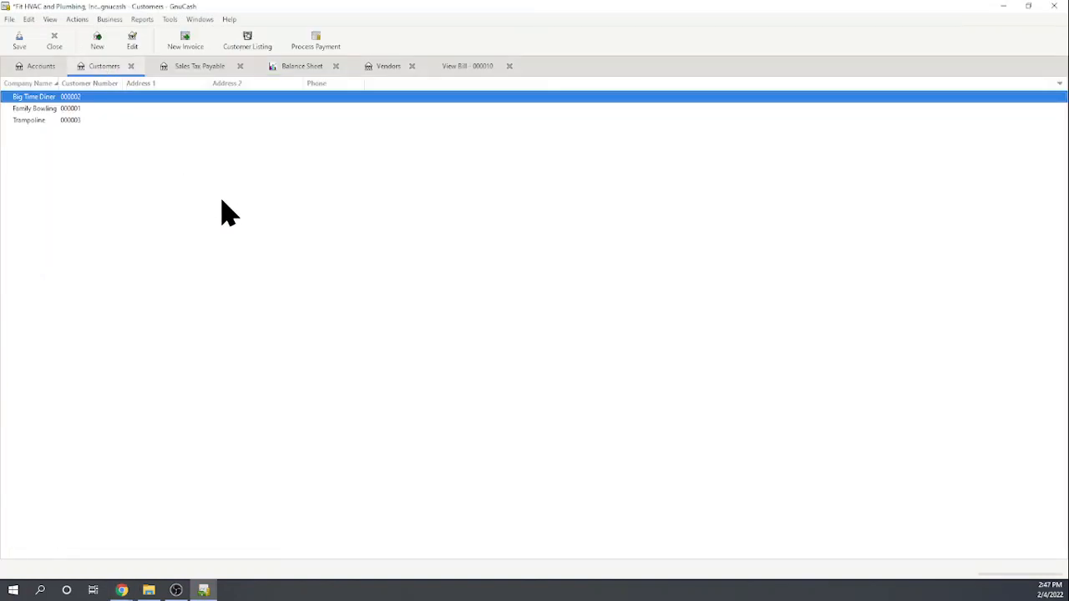
click(253, 54)
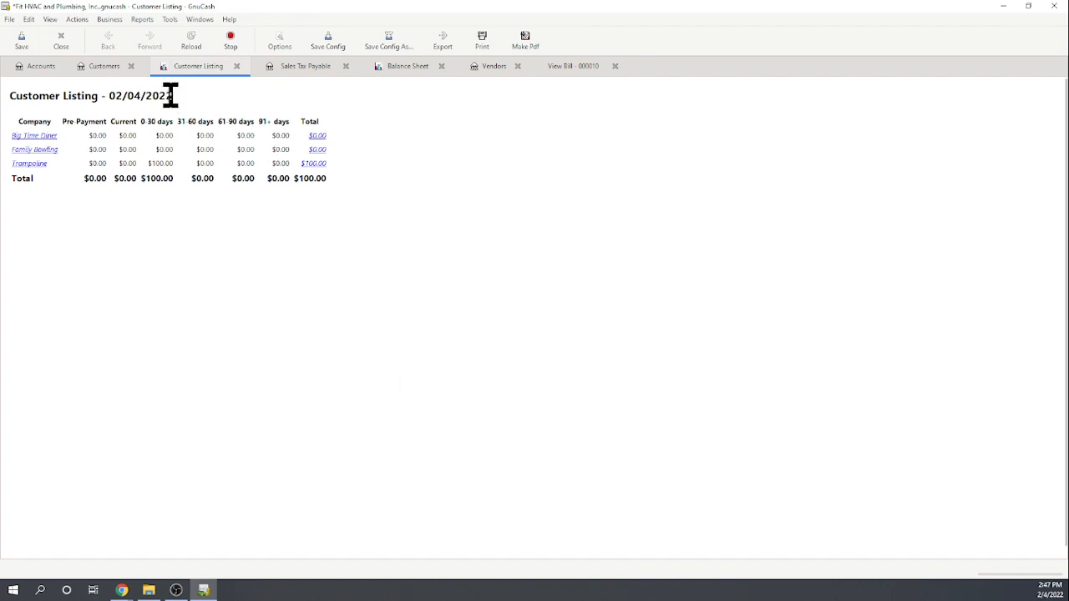
click(237, 67)
- Run the Customer Report from the business reports and open its report options
click(185, 19)
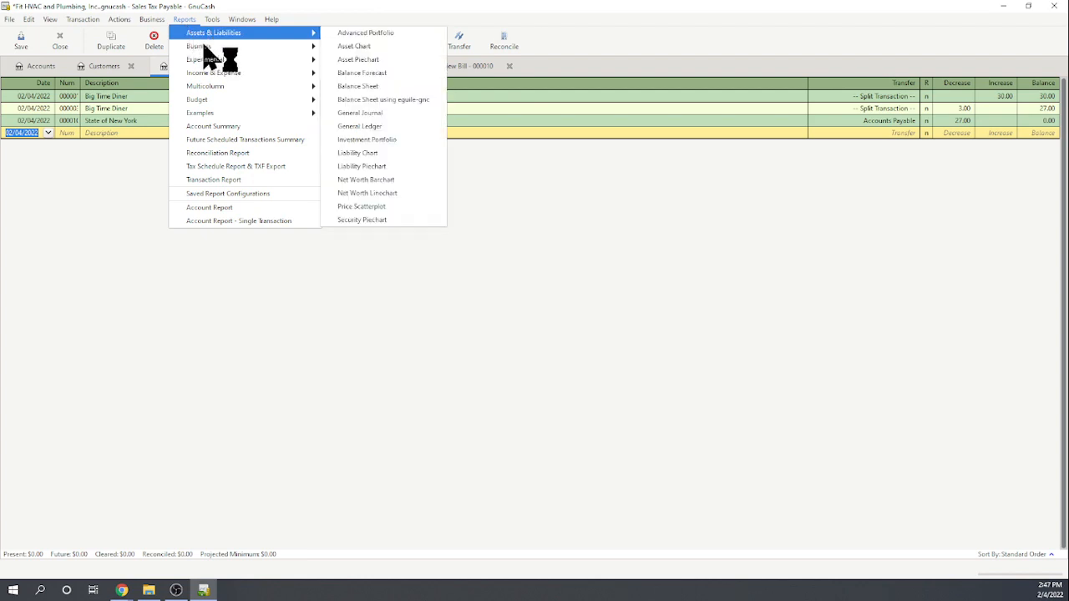
mouse_move(230, 81)
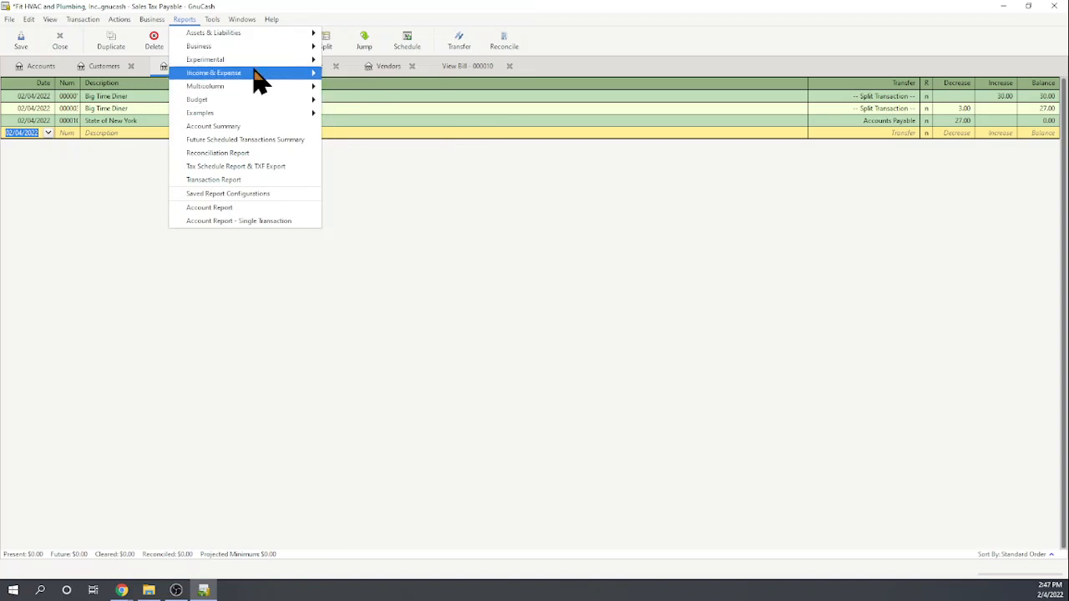
mouse_move(238, 48)
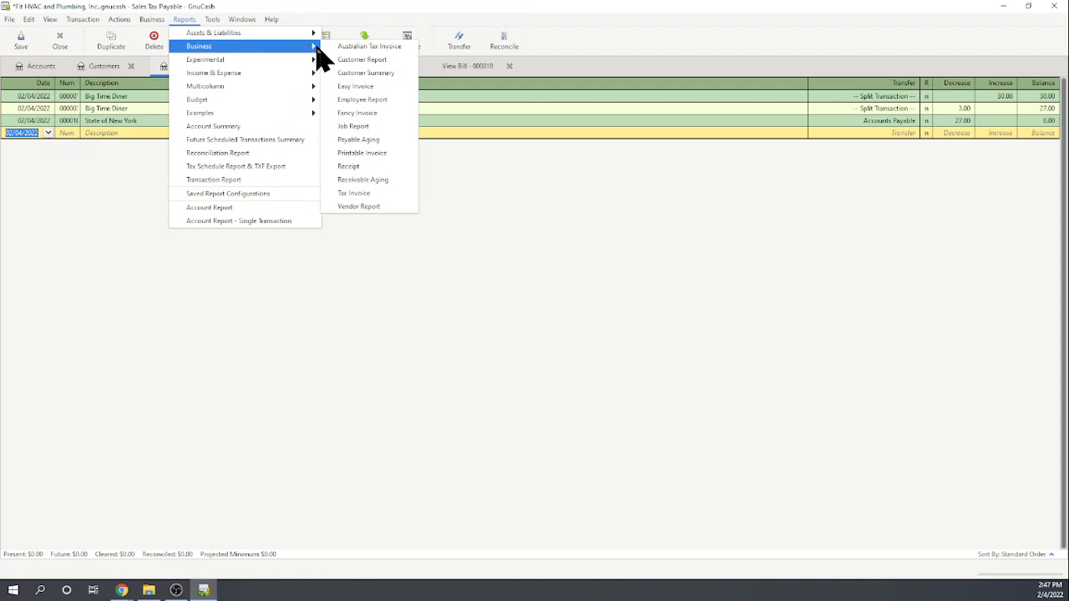
click(369, 61)
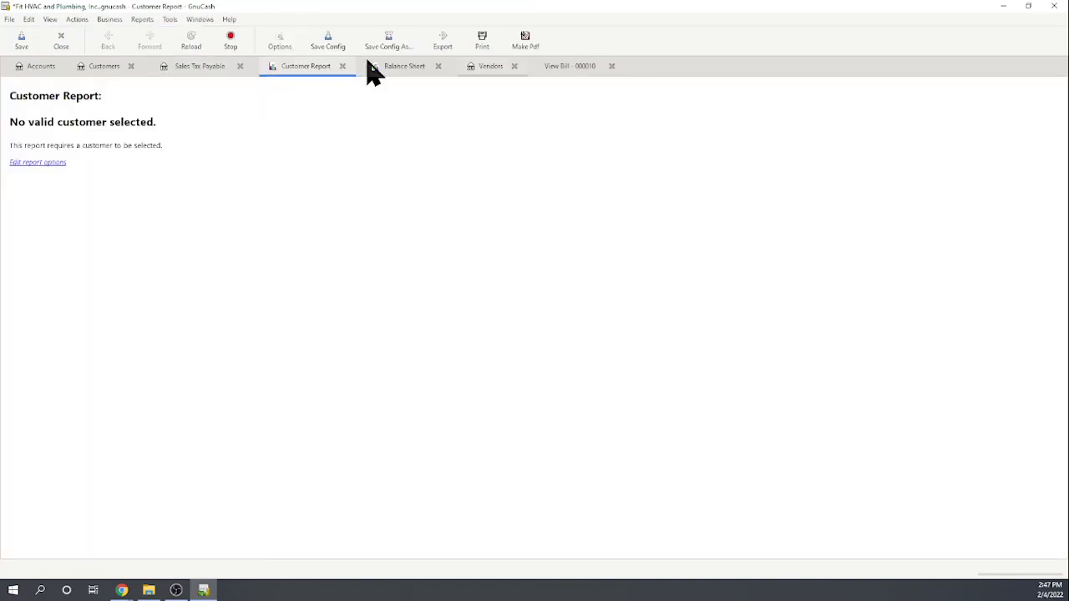
click(48, 164)
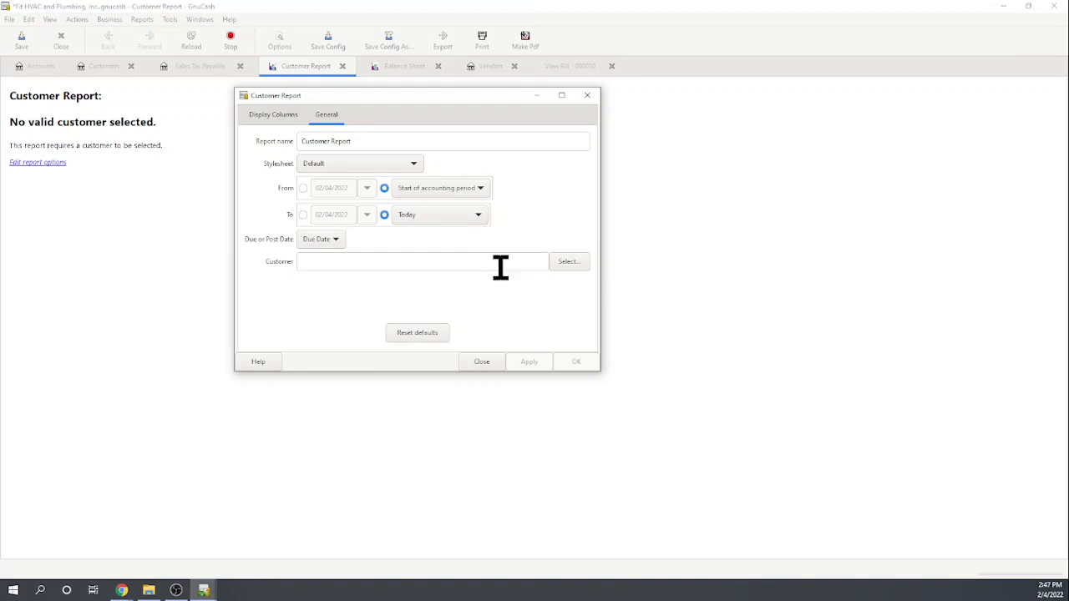
- Search the customers for company name "big time", set Big Time Diner as the report's customer, and apply the options
click(565, 265)
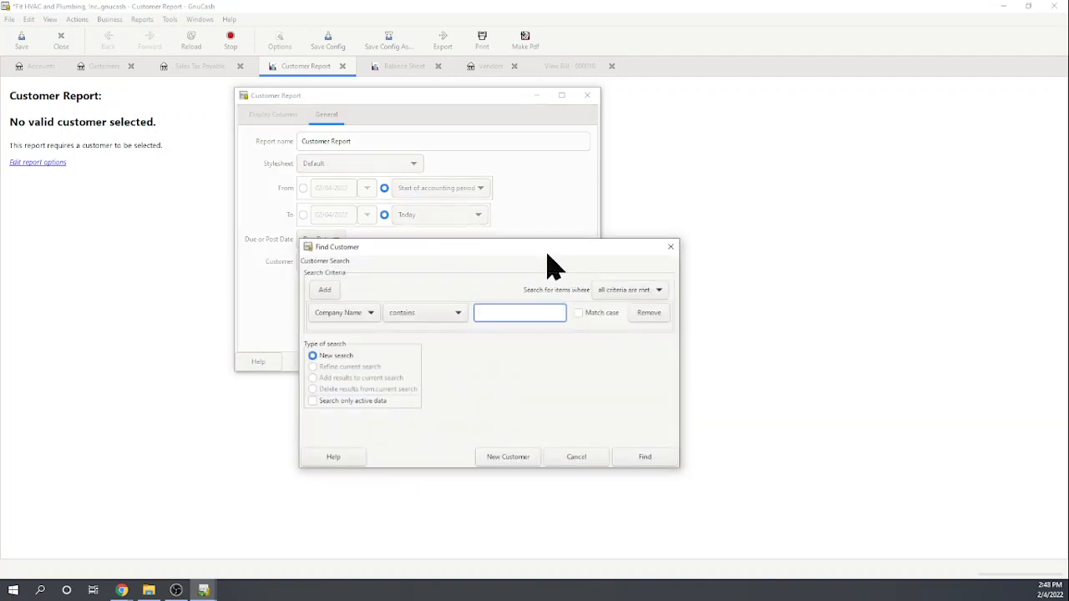
click(374, 319)
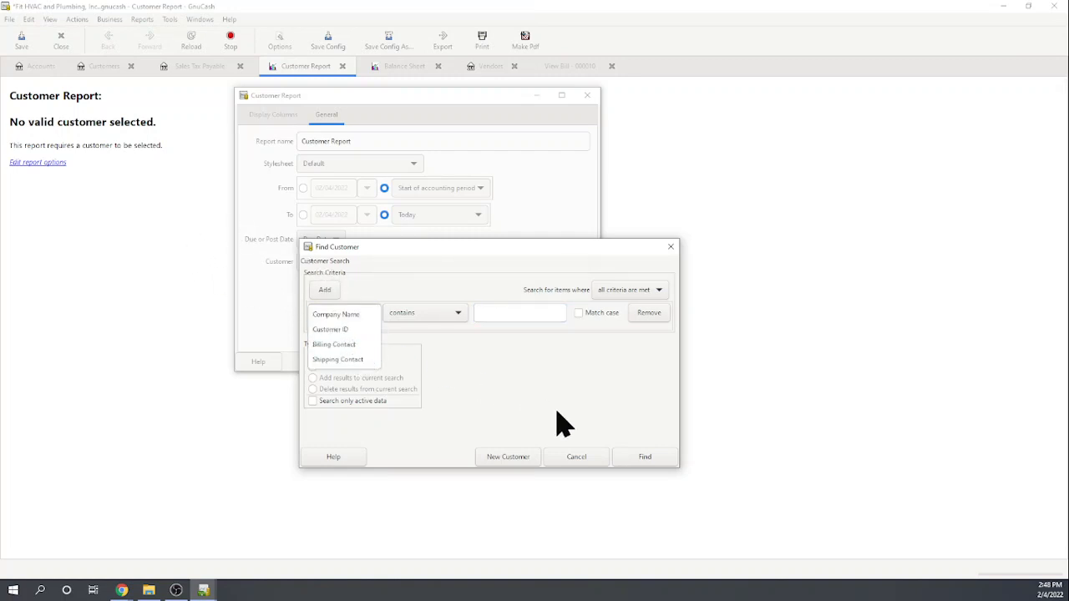
click(582, 458)
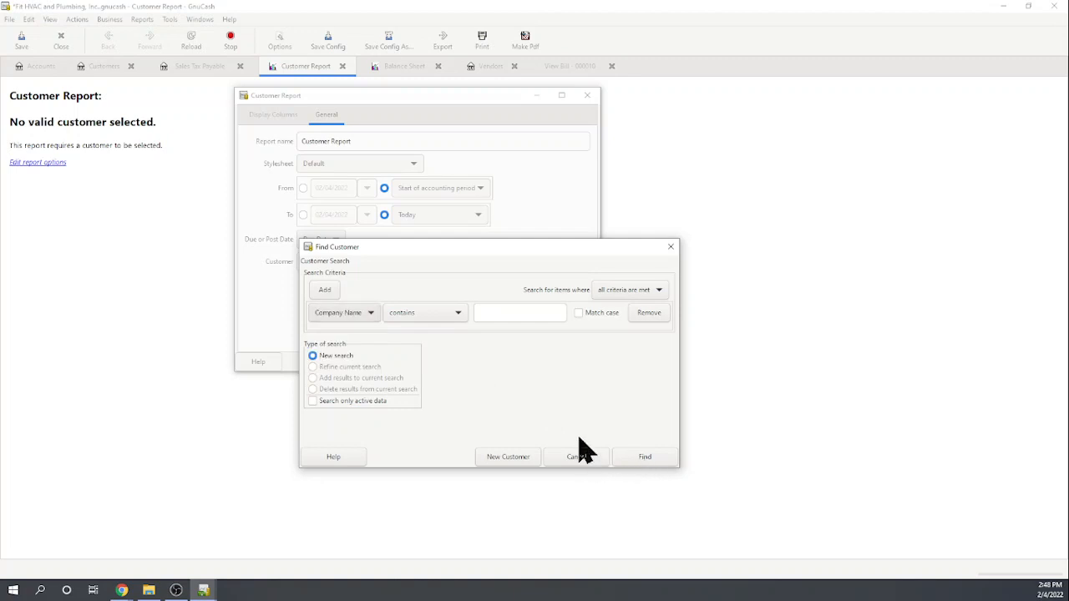
click(493, 311)
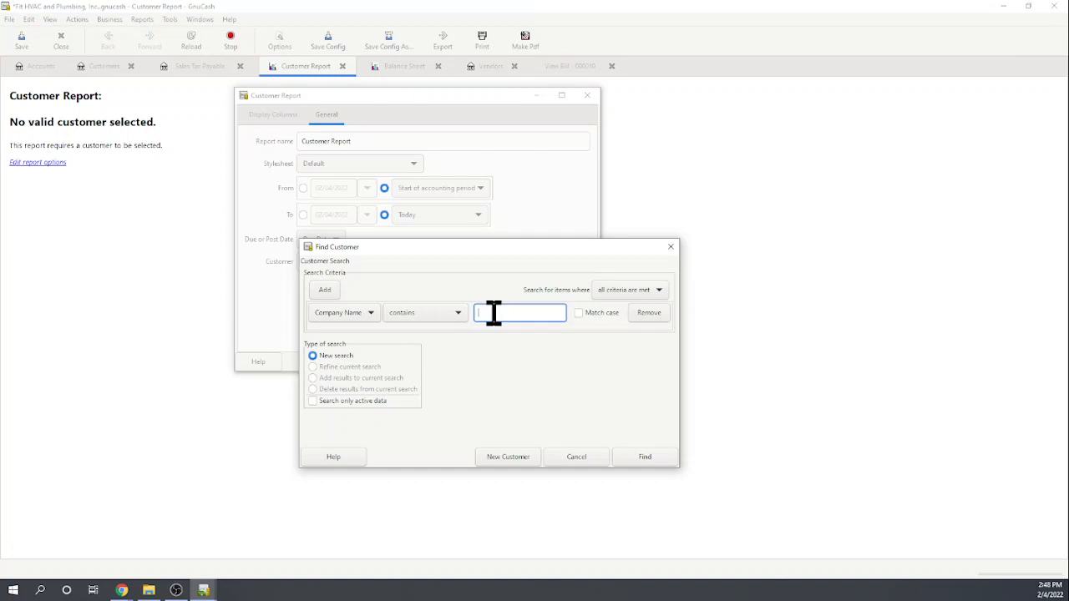
text(big time)
click(636, 462)
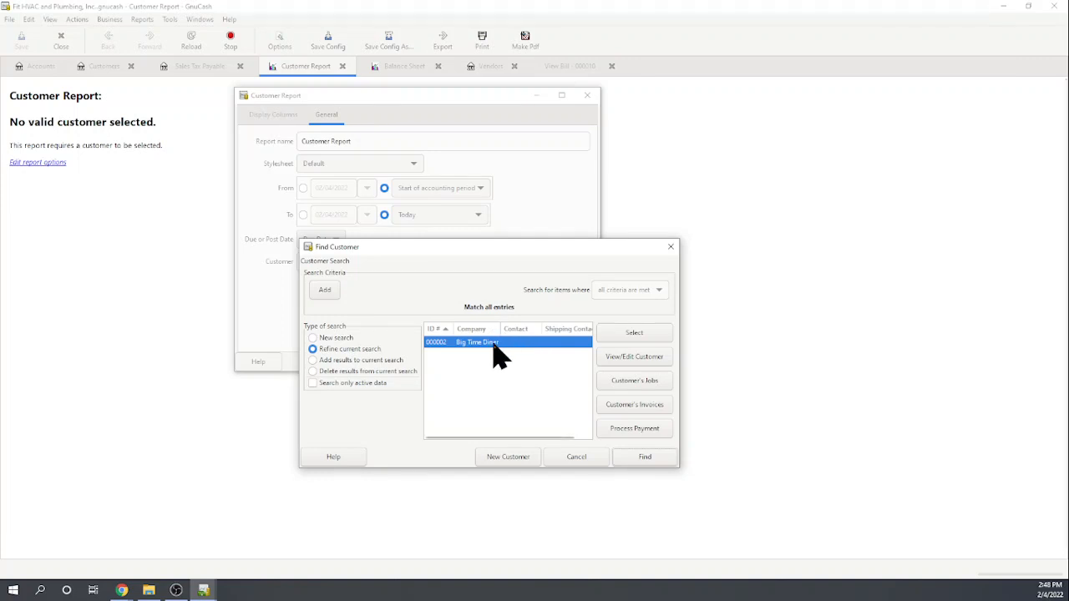
click(633, 335)
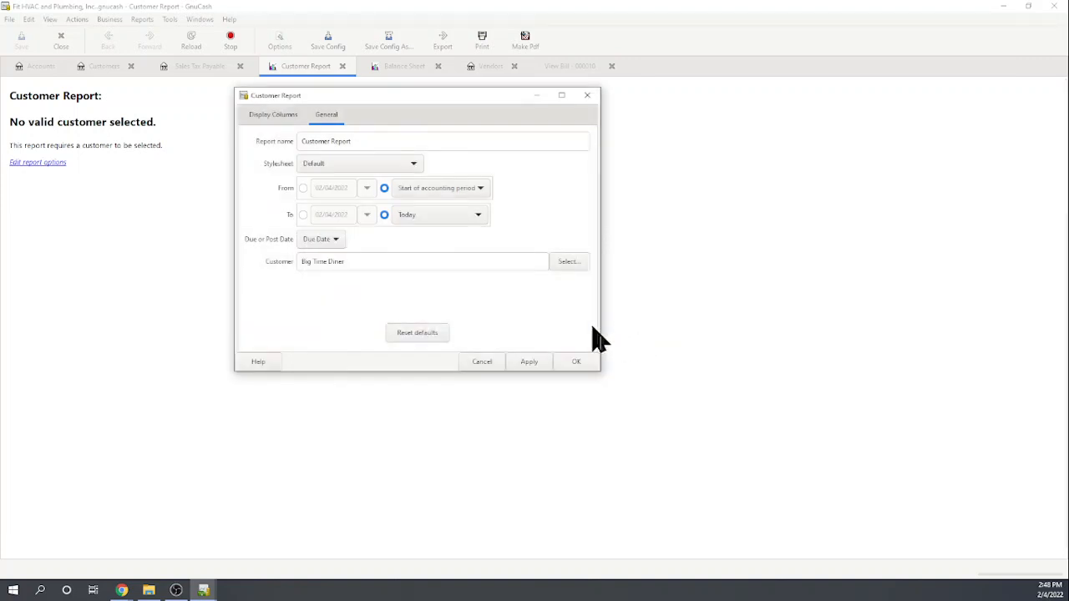
click(533, 365)
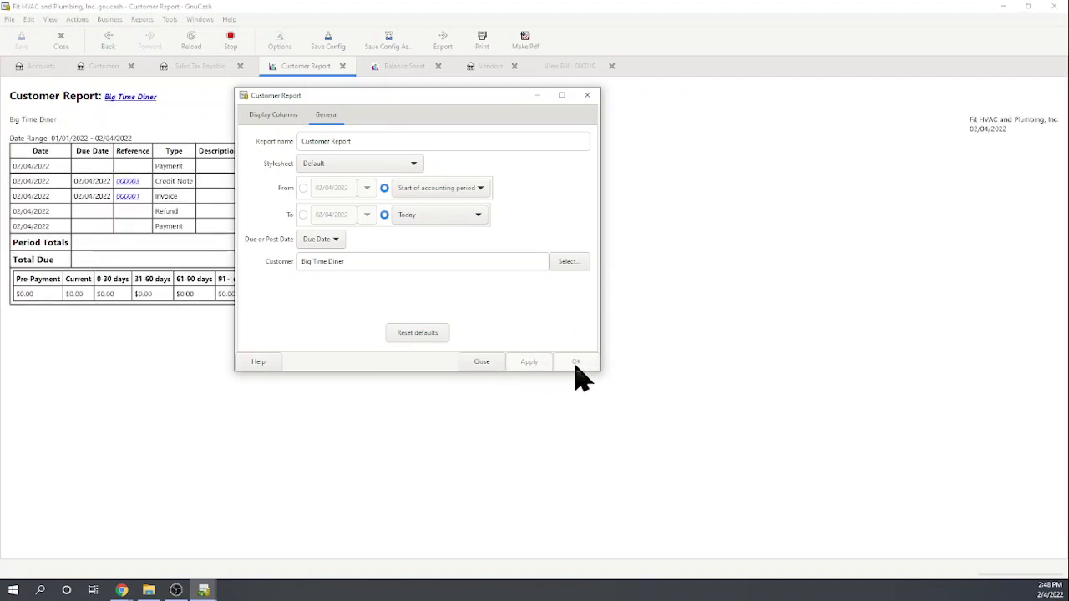
click(588, 96)
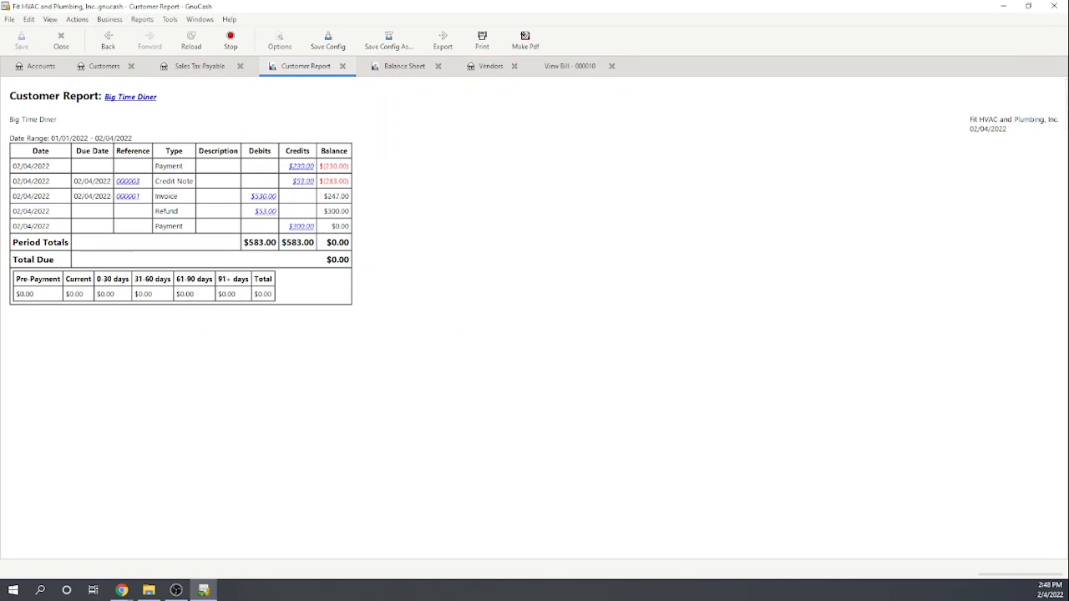
key(alt+Tab)
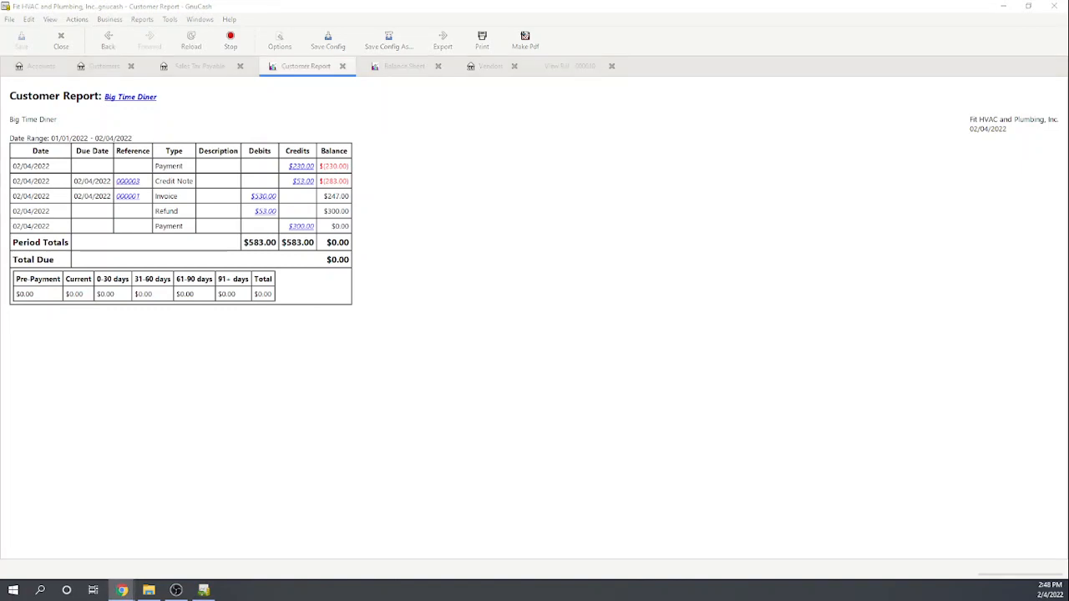